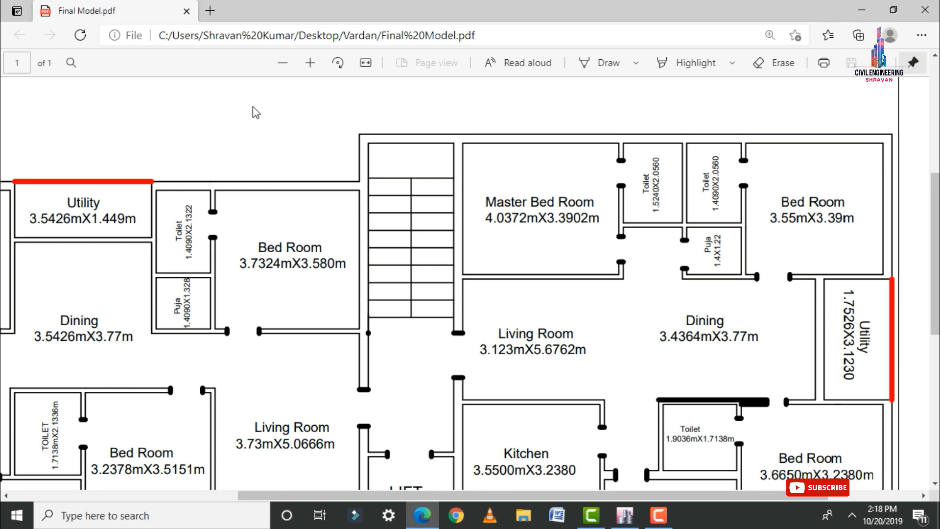
Zoom out to the whole floor plan, minimize the PDF window and launch ETABS
ctrl+scroll(323, 195, down, 3)
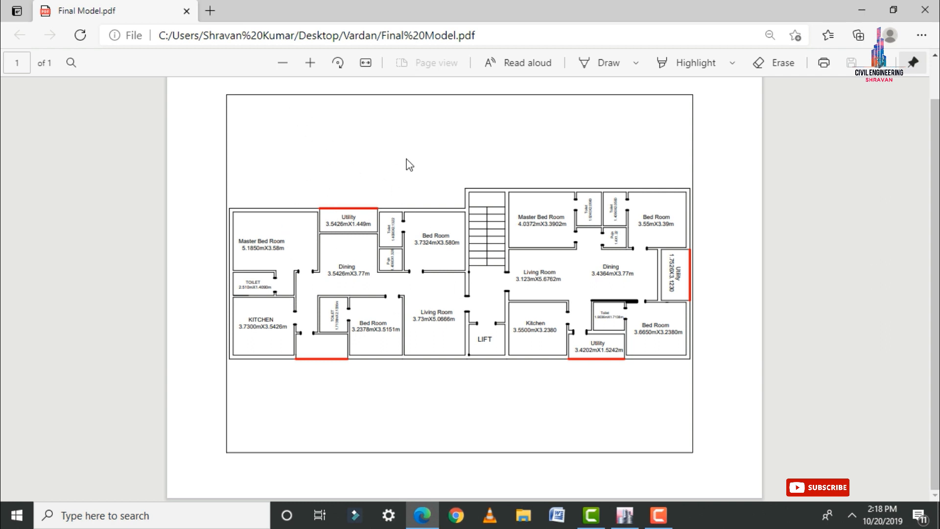
click(862, 9)
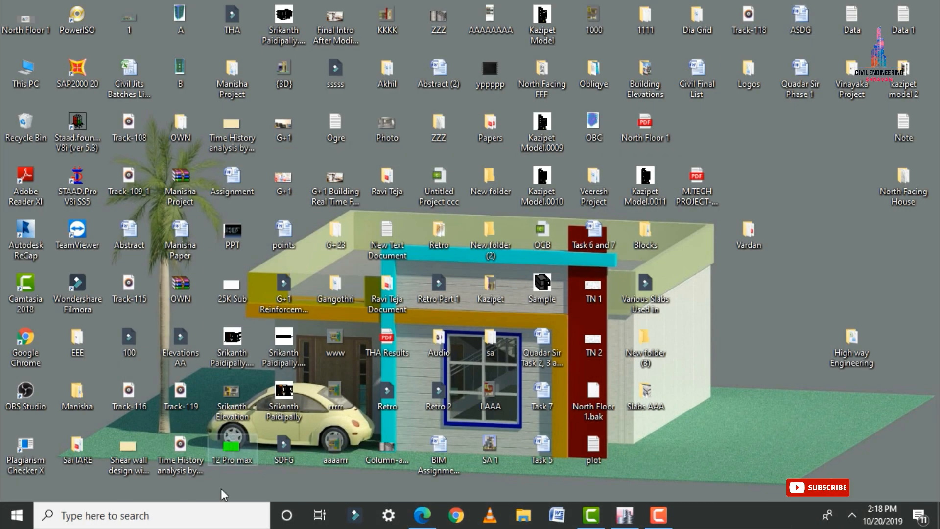
click(190, 519)
text(e)
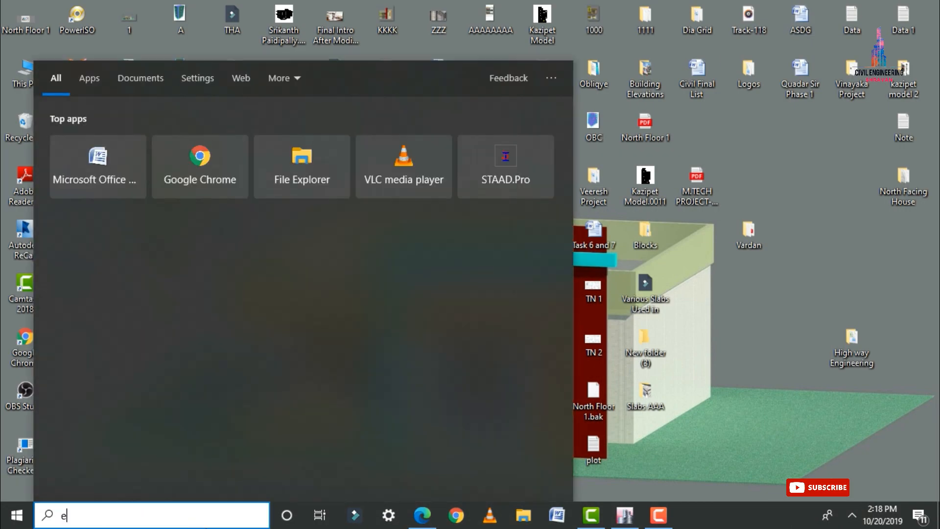
text(tabs)
key(Return)
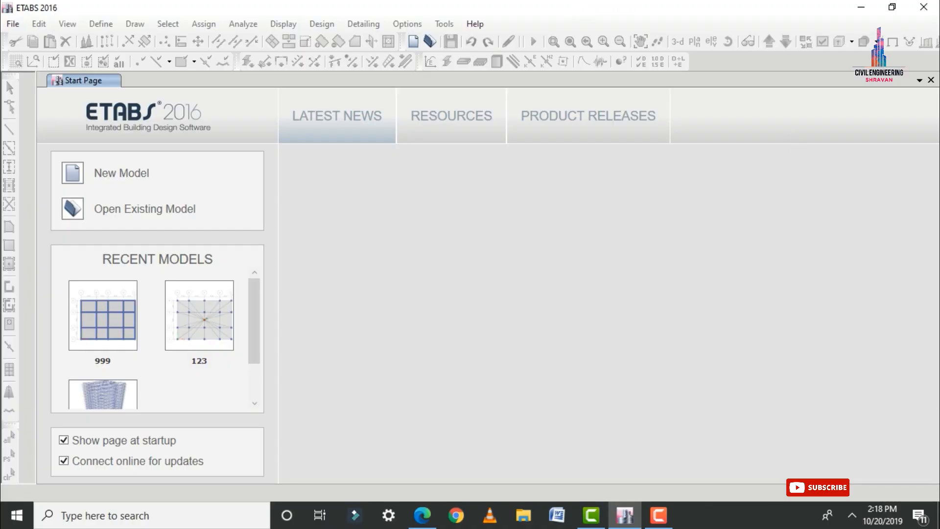
Create a new model using the built-in settings with Metric SI units, Indian steel sections, IS 800:2007 and IS 456:2000
click(13, 24)
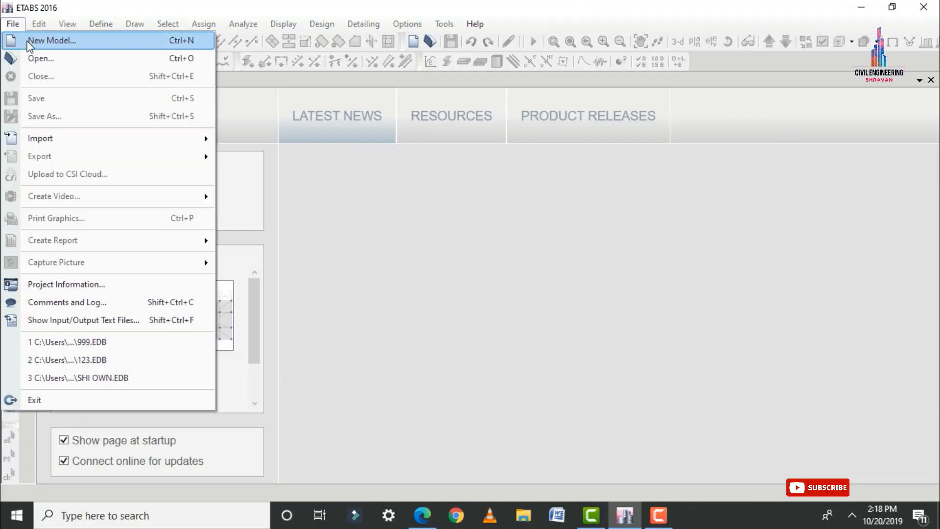
click(27, 39)
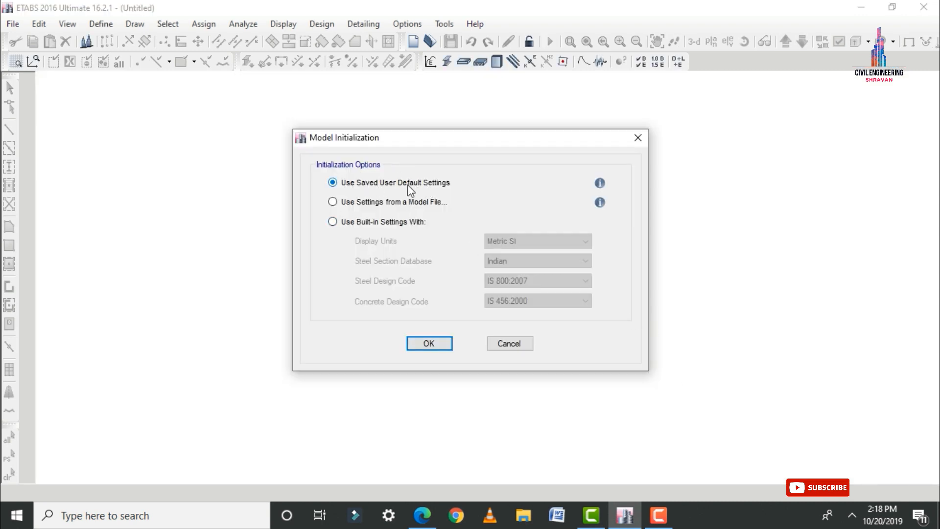
click(355, 223)
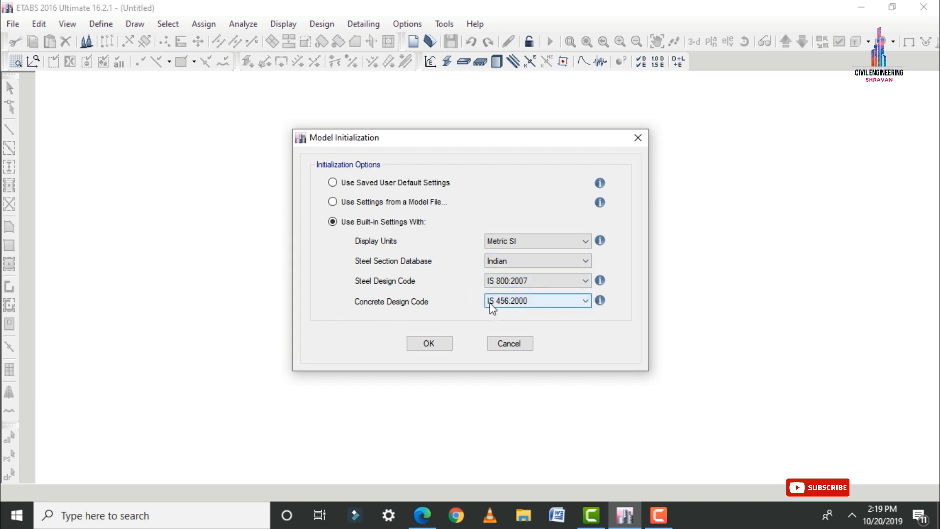
click(430, 343)
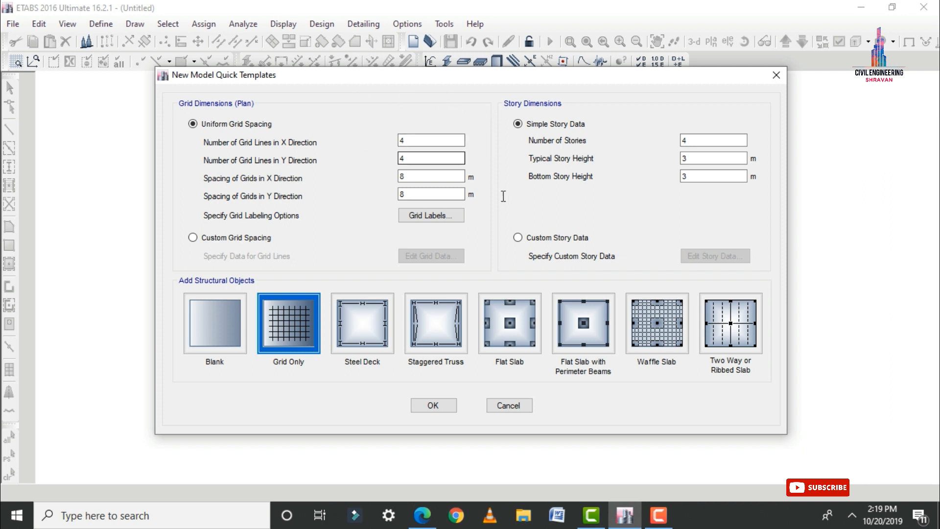
Define a uniform grid with 8 lines in X, 5 lines in Y and 3 m spacing in both directions
double_click(413, 141)
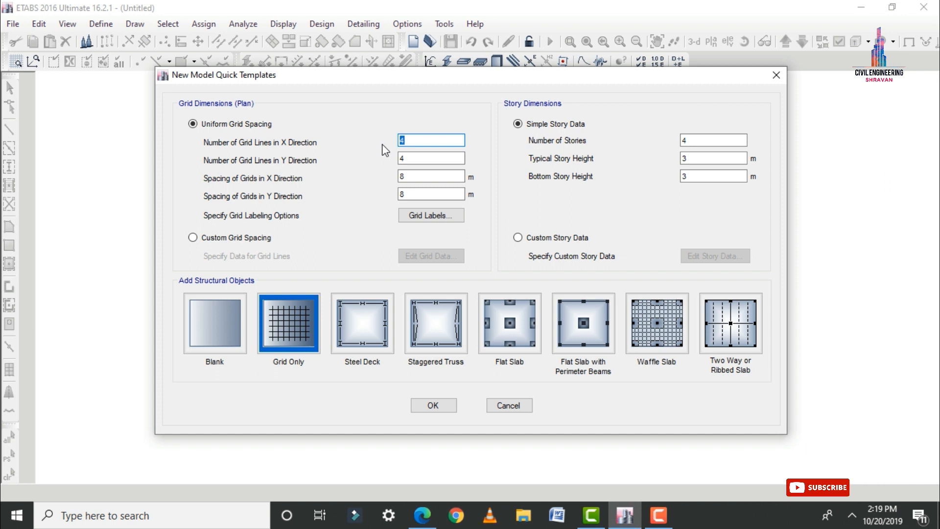
text(8)
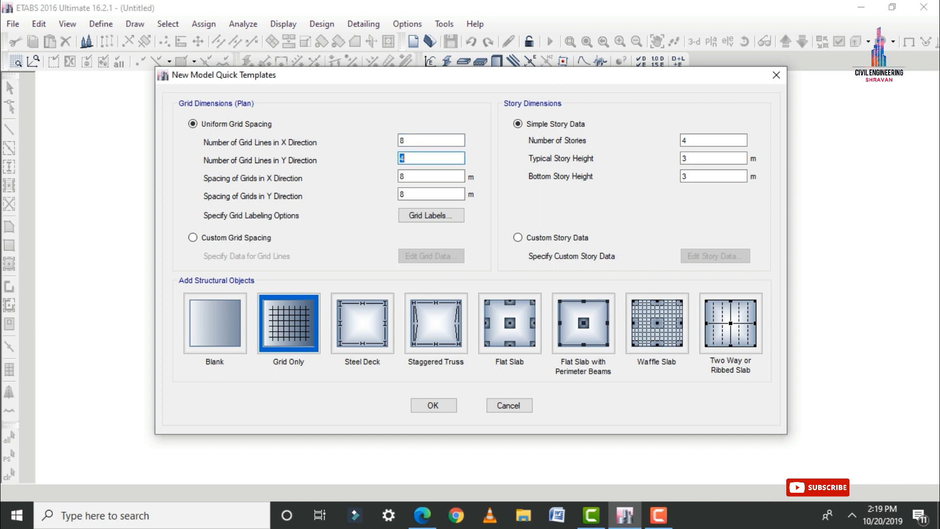
key(Tab)
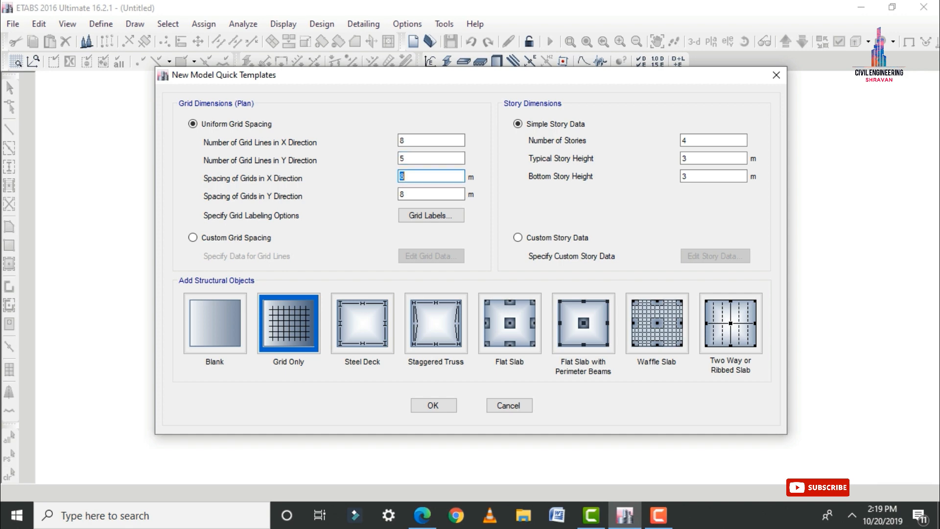
text(3)
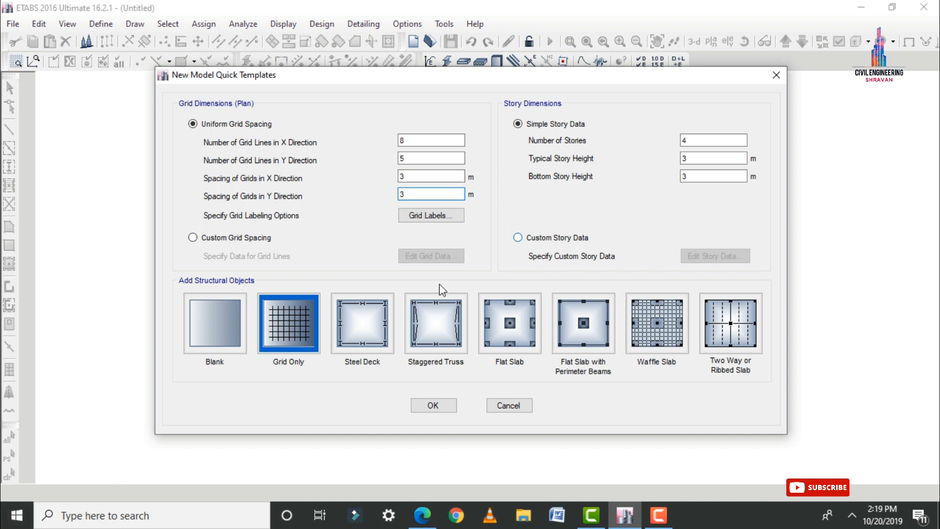
key(Tab)
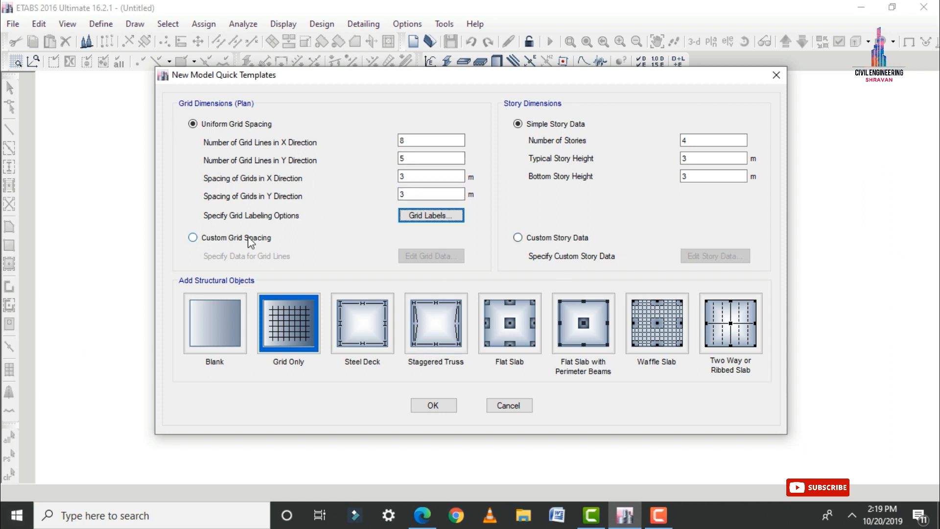
Switch to custom grid spacing and set the X ordinates of grids E, F, G and H to 13, 16, 19 and 22 m
click(249, 237)
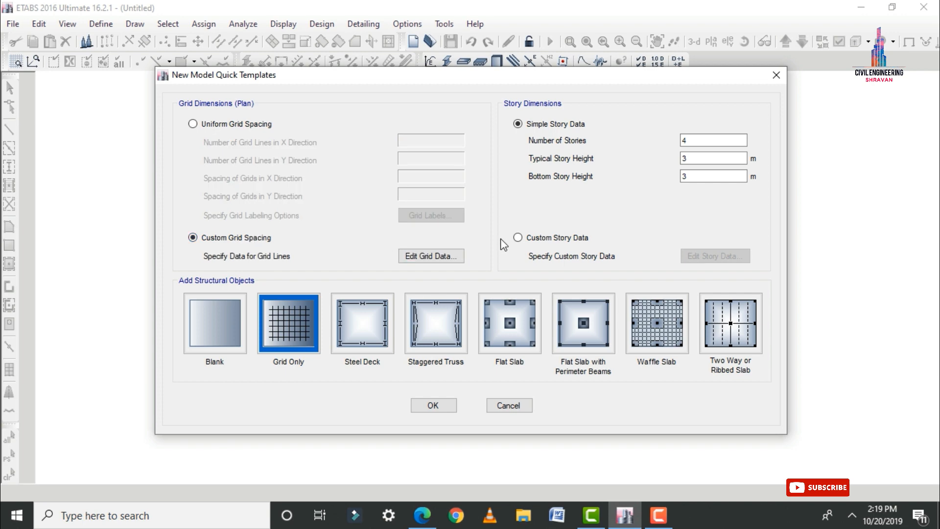
click(424, 256)
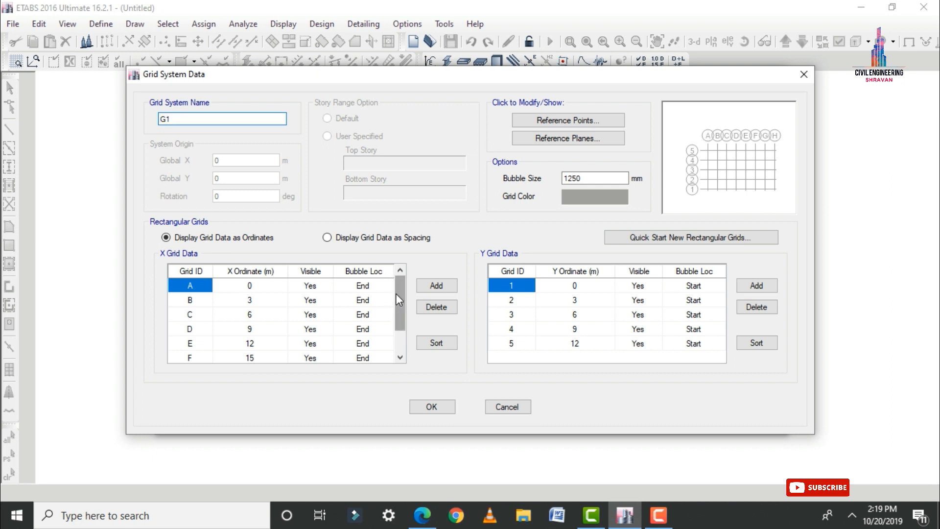
click(264, 301)
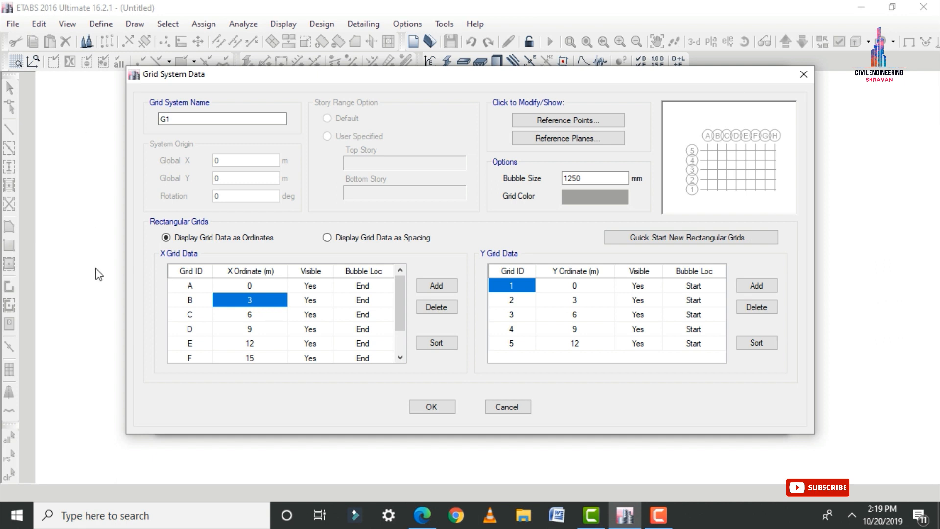
click(269, 318)
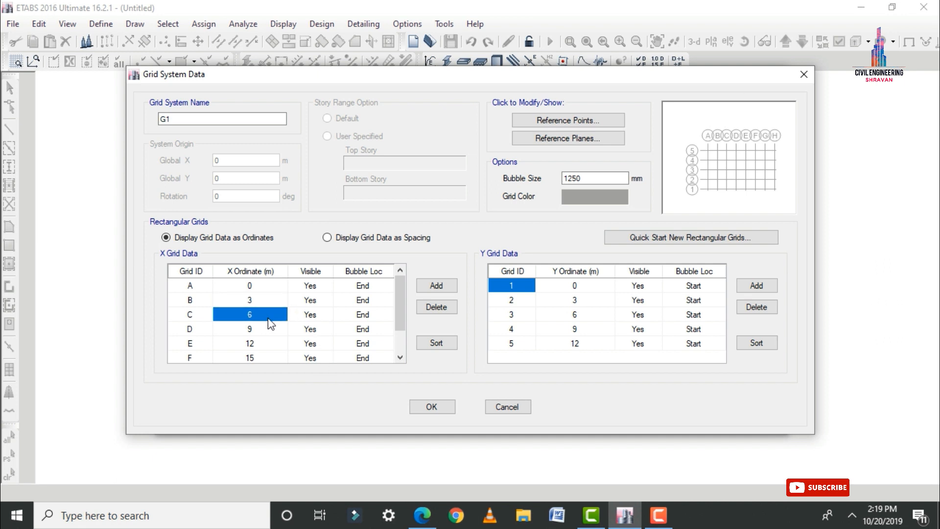
click(258, 329)
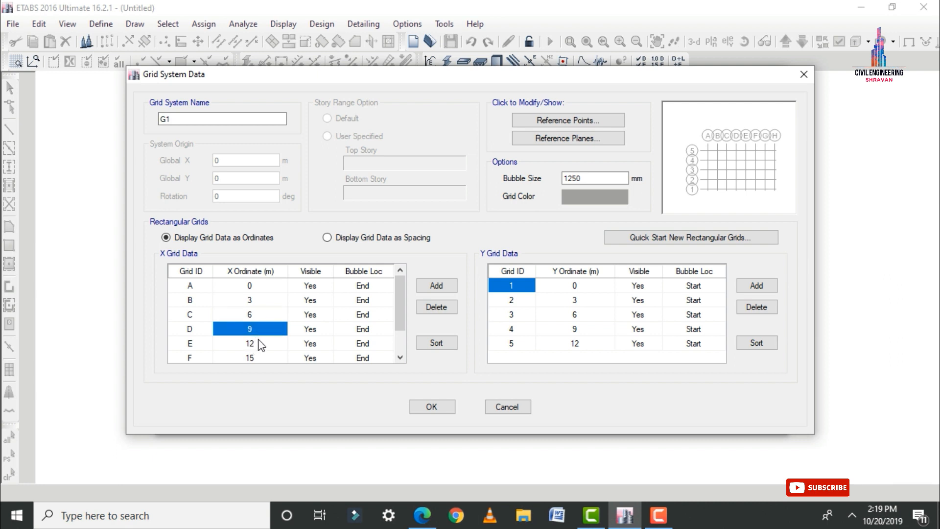
click(258, 343)
text(1)
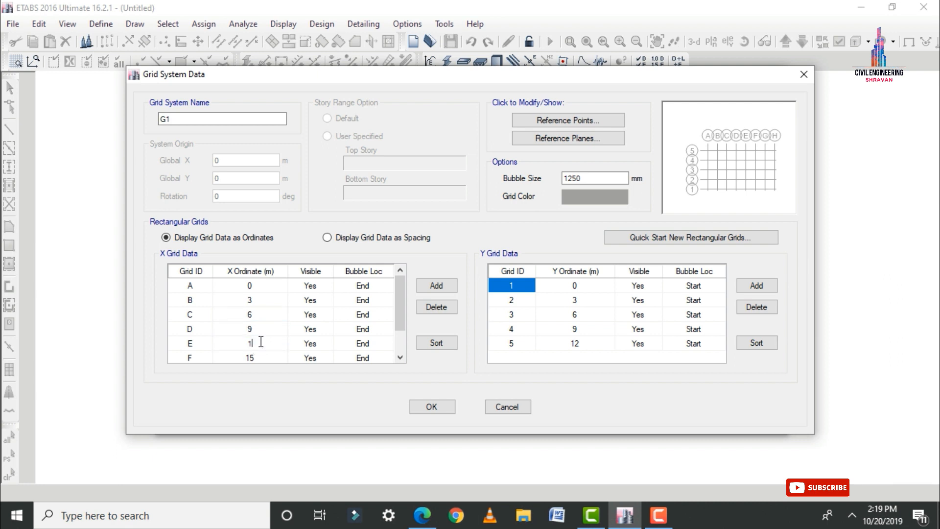
scroll(263, 345, down, 1)
click(263, 320)
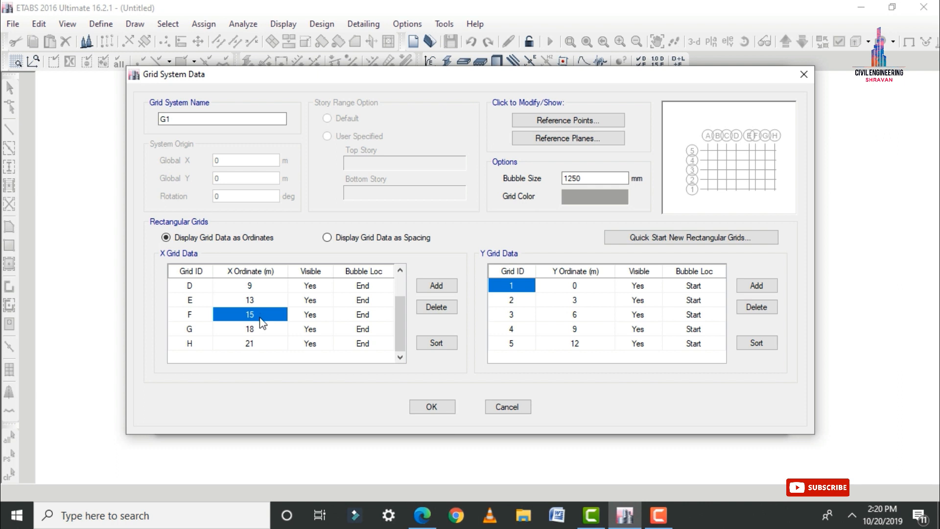
text(16)
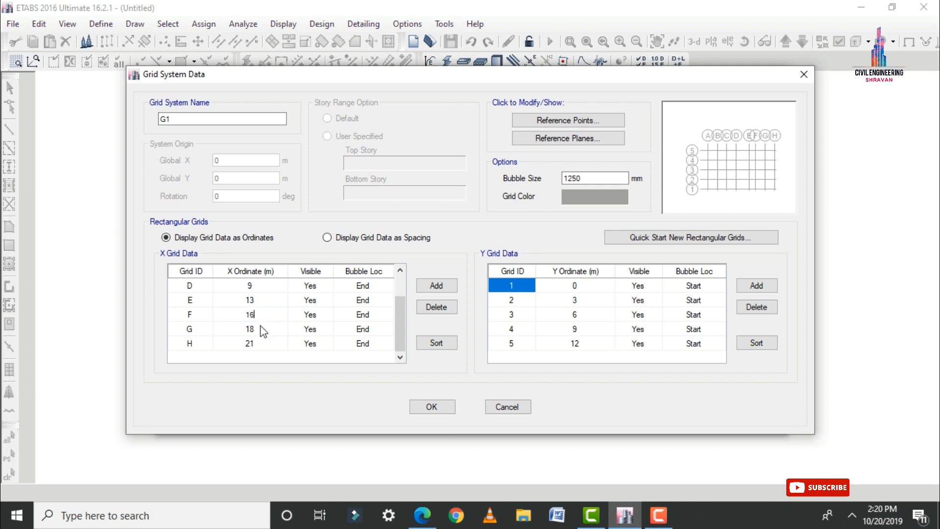
click(263, 334)
text(19)
click(261, 344)
text(22)
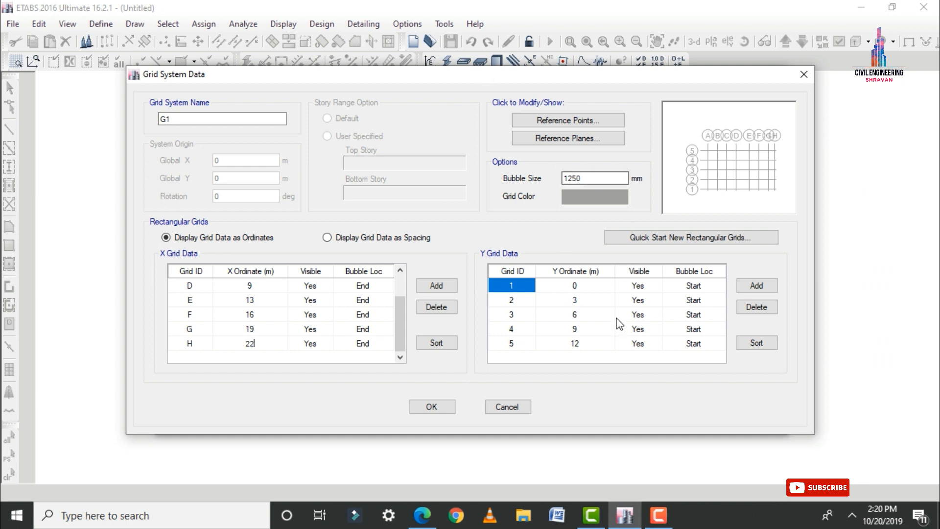
Set the Y ordinates of grids 2, 3 and 4 to 4, 7 and 10 m and accept the grid data
click(591, 304)
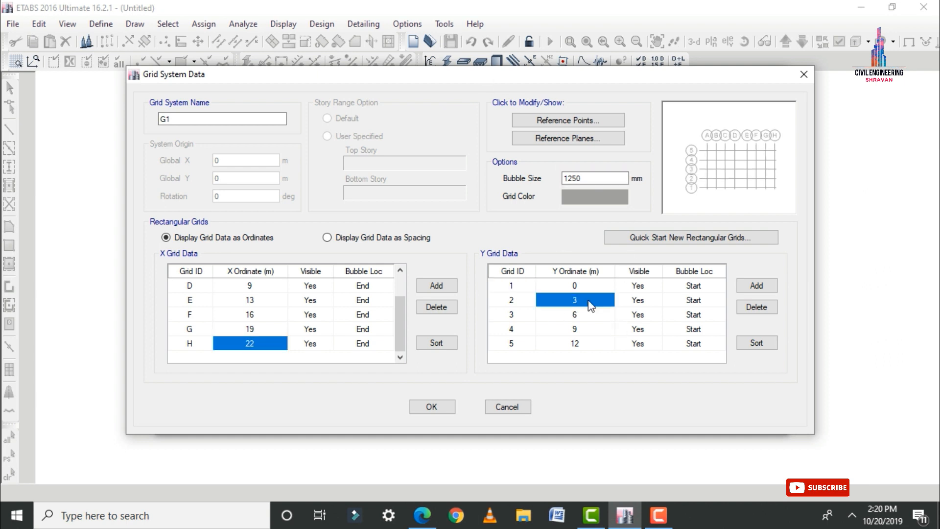
text(4)
click(582, 316)
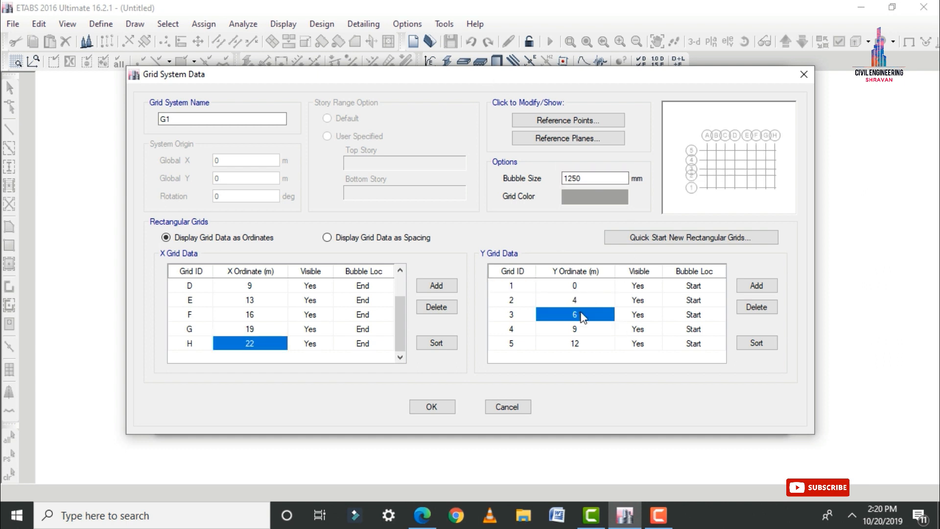
text(3)
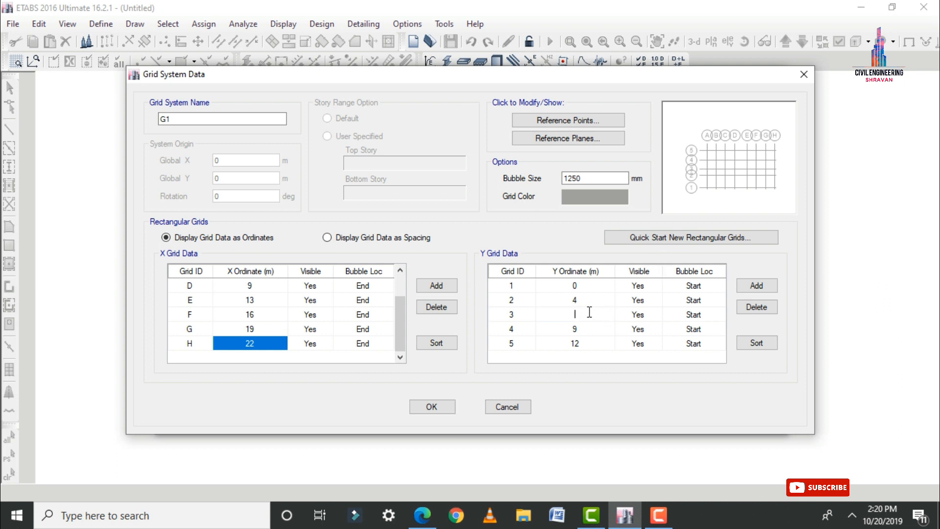
click(597, 330)
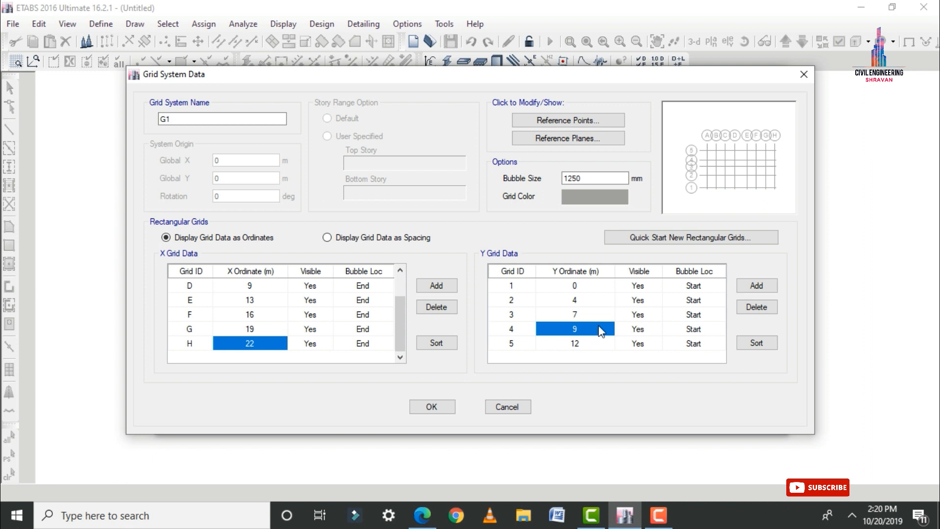
text(10)
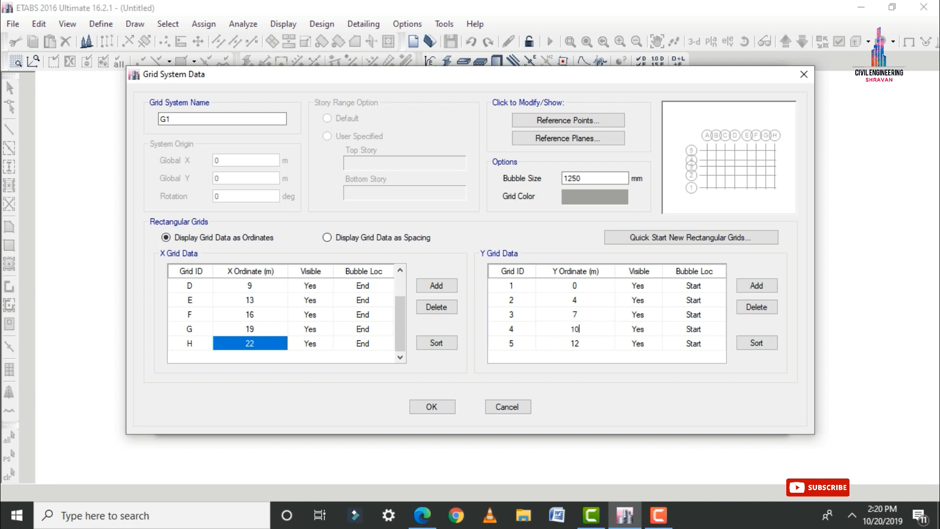
click(596, 345)
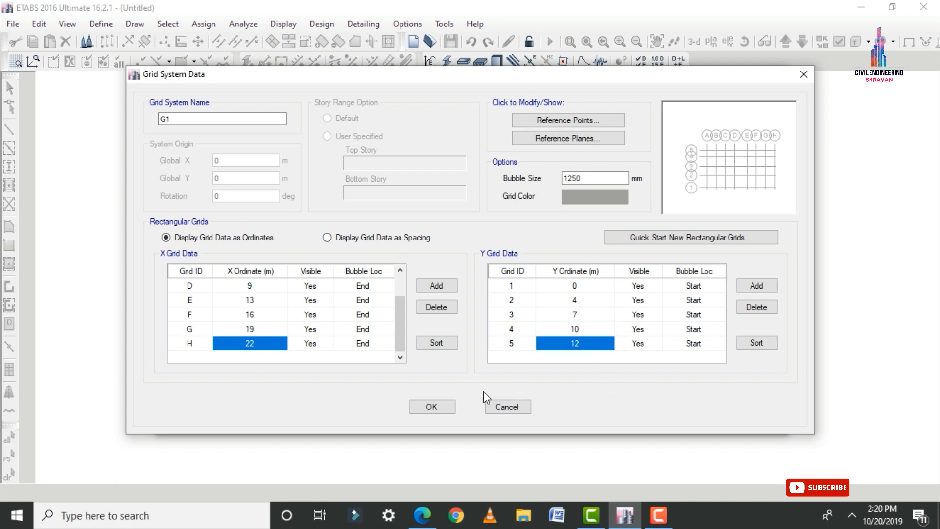
click(431, 408)
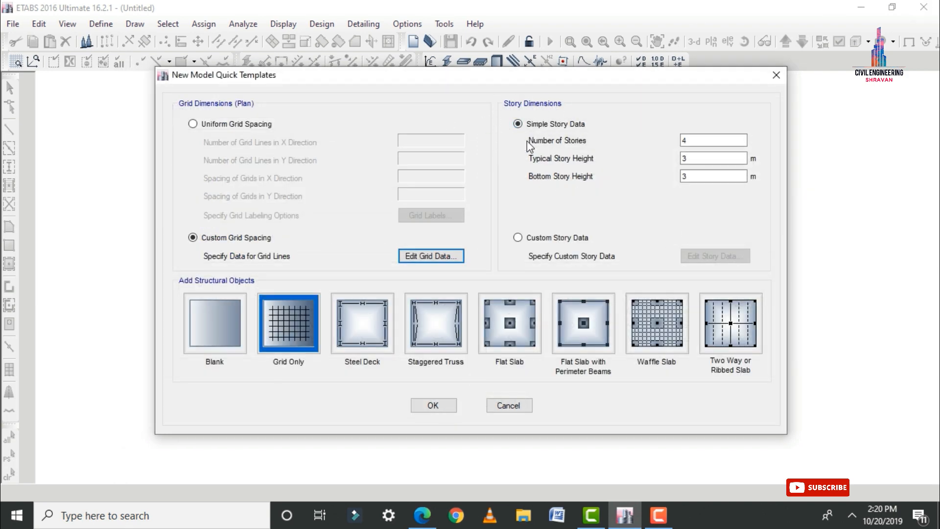
Set the number of stories to 6 and generate the model with the Grid Only template
double_click(711, 138)
text(6)
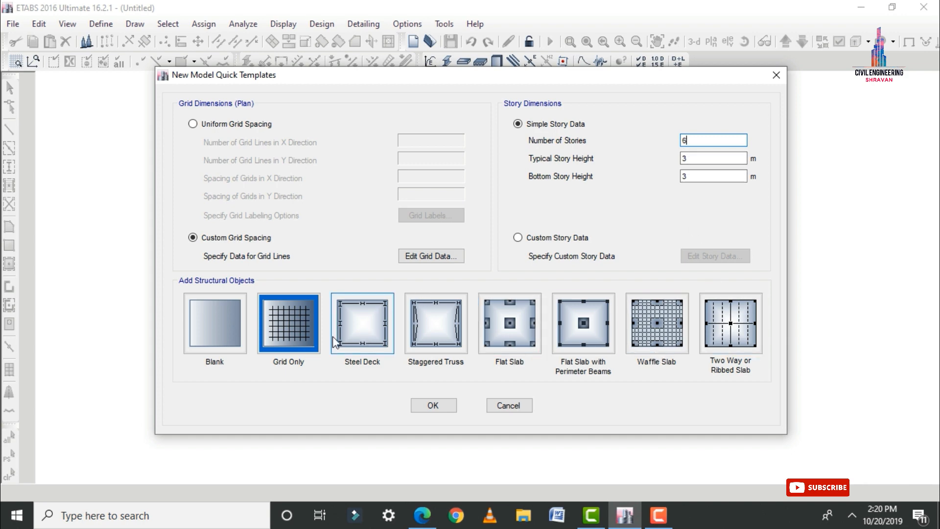
click(433, 405)
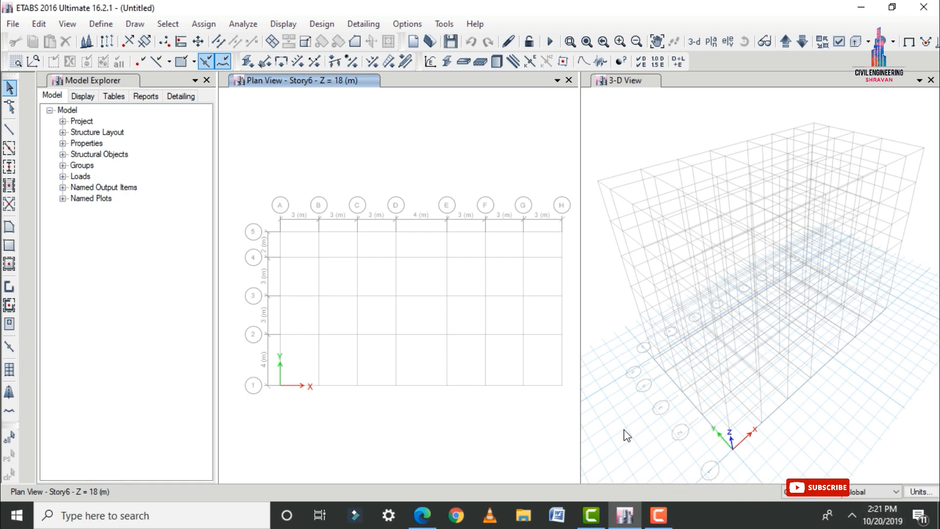
Add a new concrete material for region India with the Indian standard and grade M30, keeping its default property data
click(101, 23)
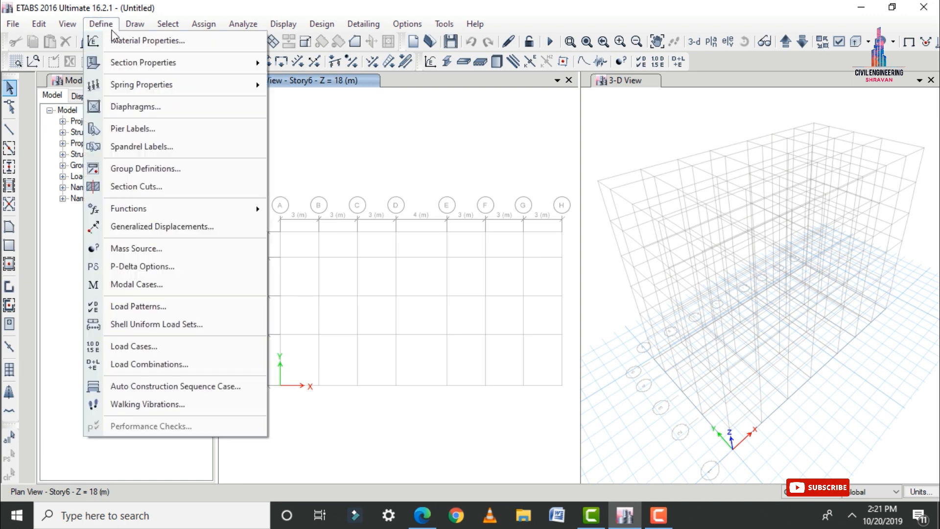
click(118, 41)
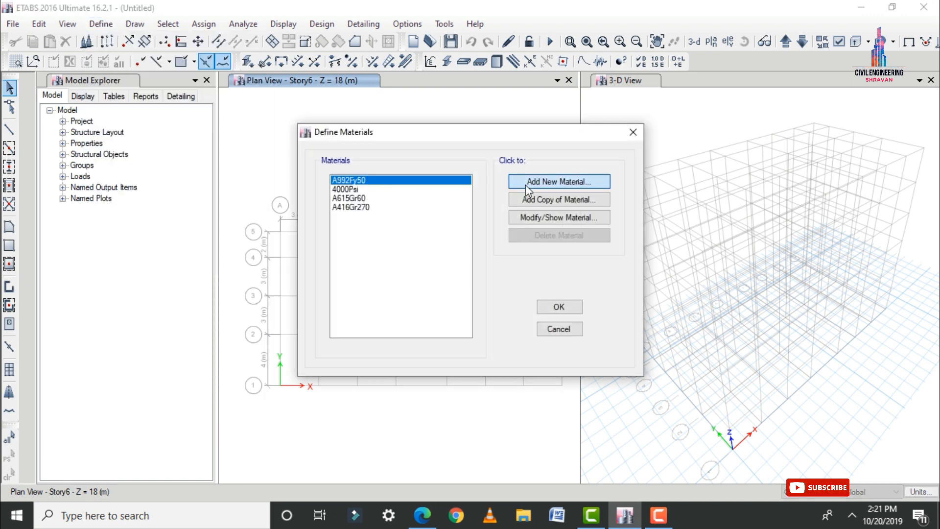
click(526, 182)
click(493, 215)
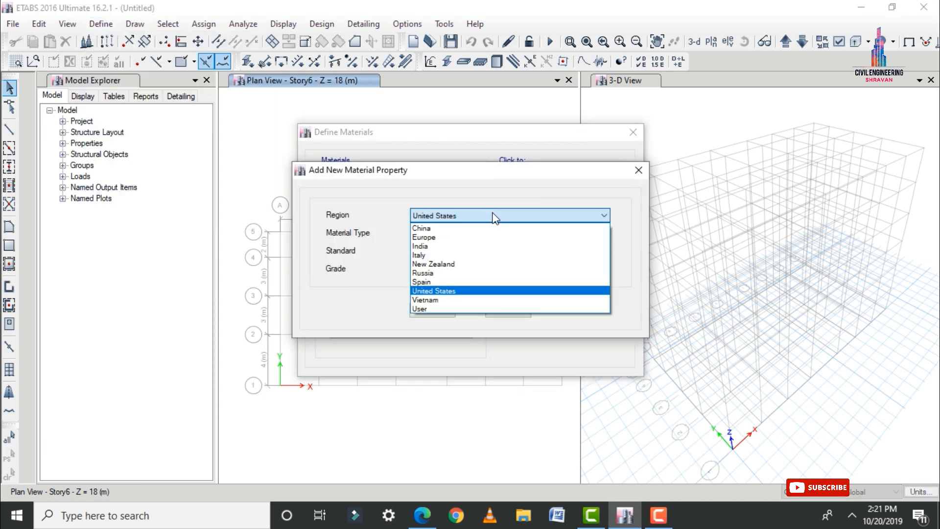
click(462, 246)
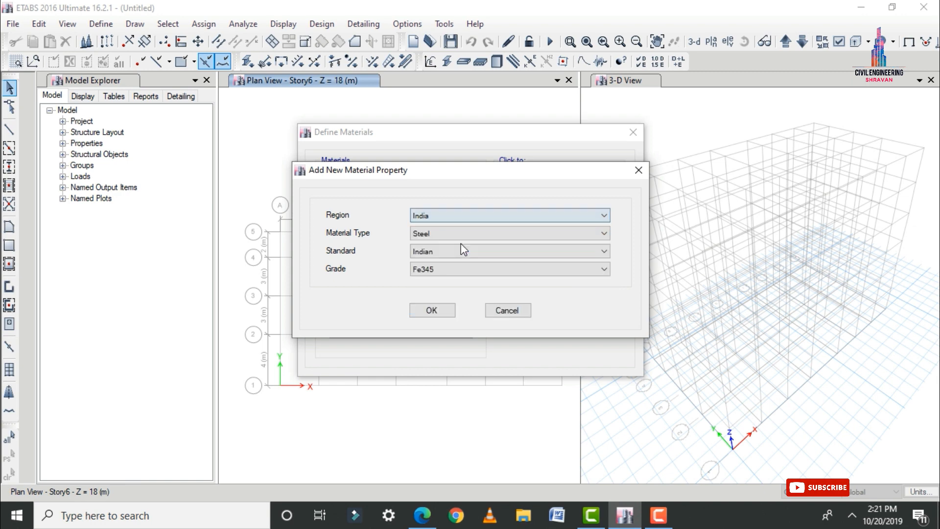
click(461, 234)
click(445, 256)
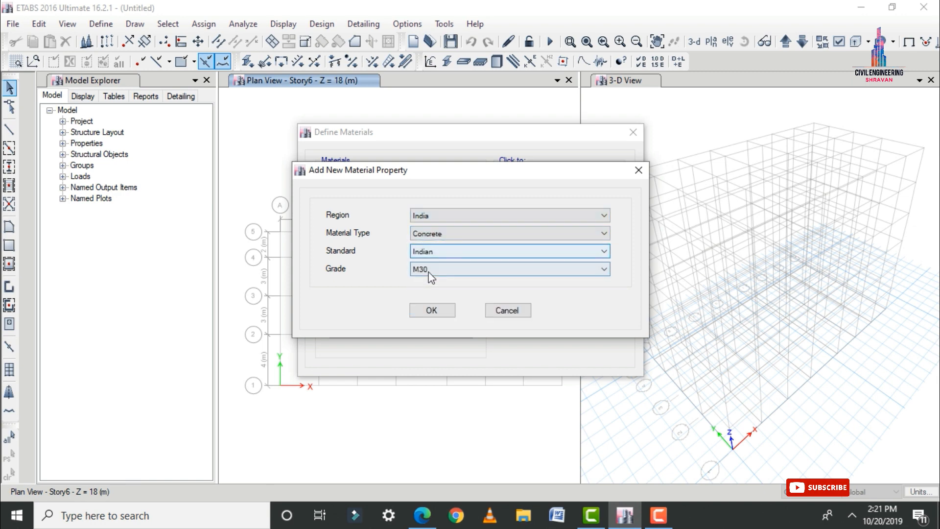
click(430, 308)
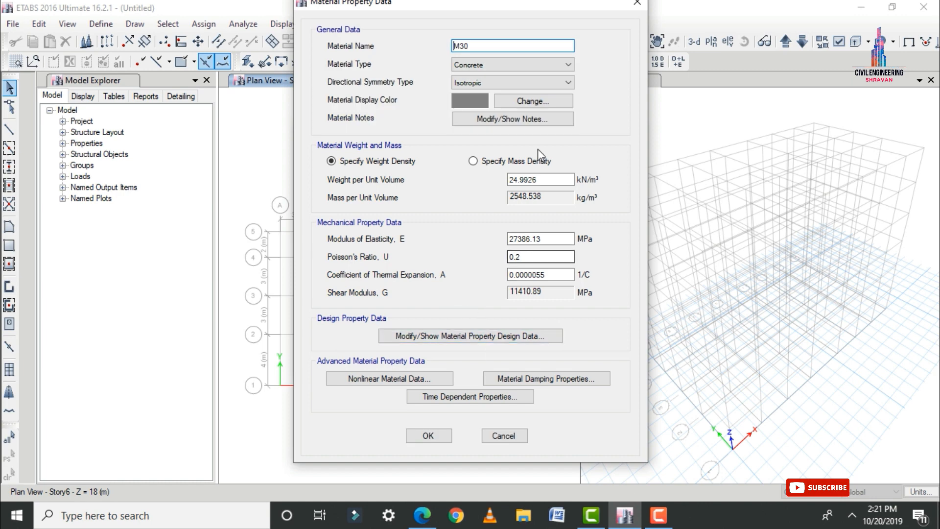
click(437, 441)
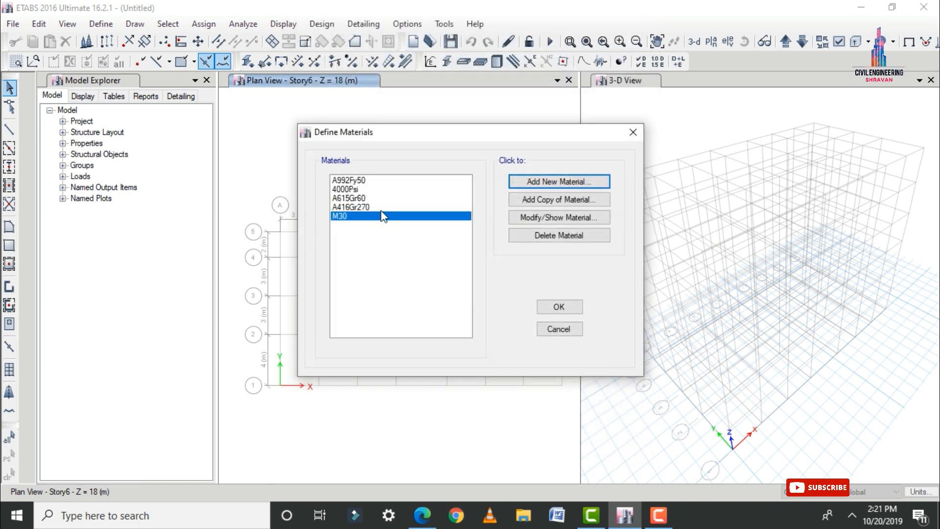
click(348, 181)
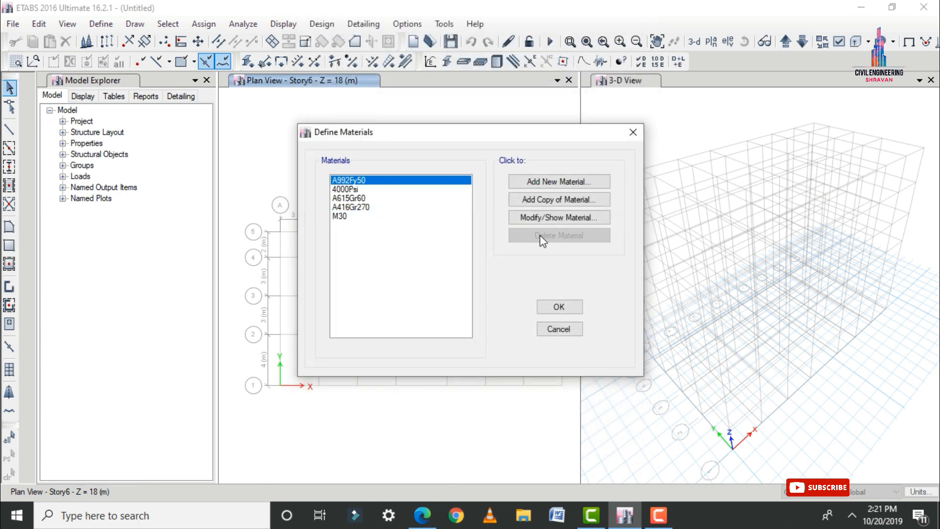
click(356, 188)
click(355, 198)
click(354, 207)
click(340, 216)
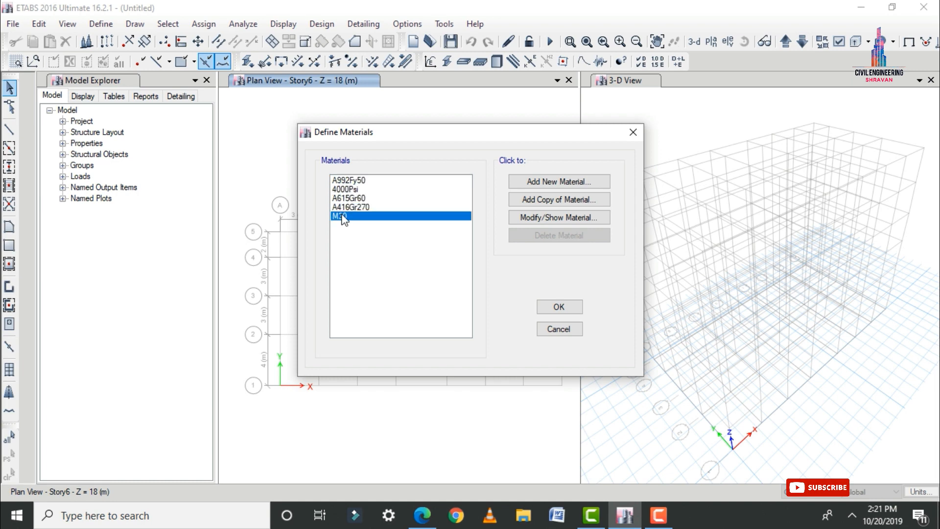
Add a new Indian steel material from grade Fe345 and name it Fe500
click(541, 183)
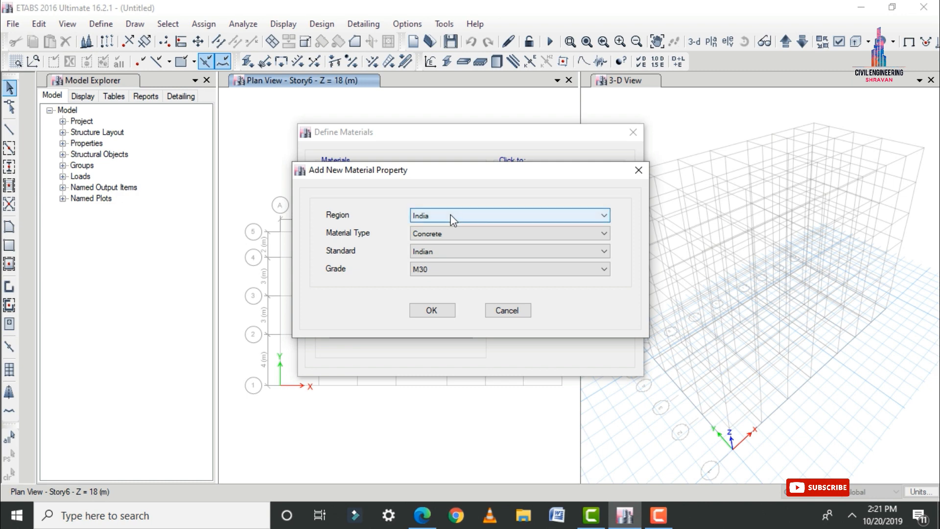
click(437, 234)
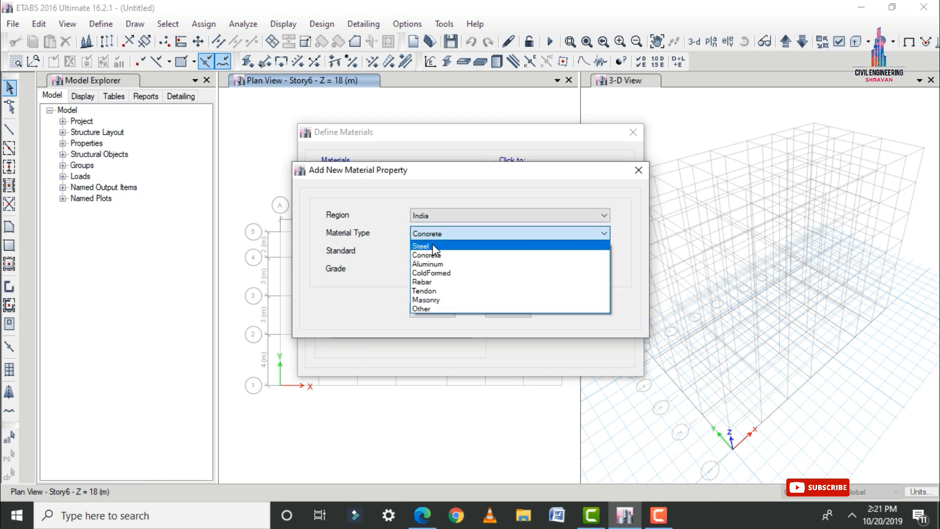
click(437, 251)
click(436, 269)
click(434, 283)
click(430, 310)
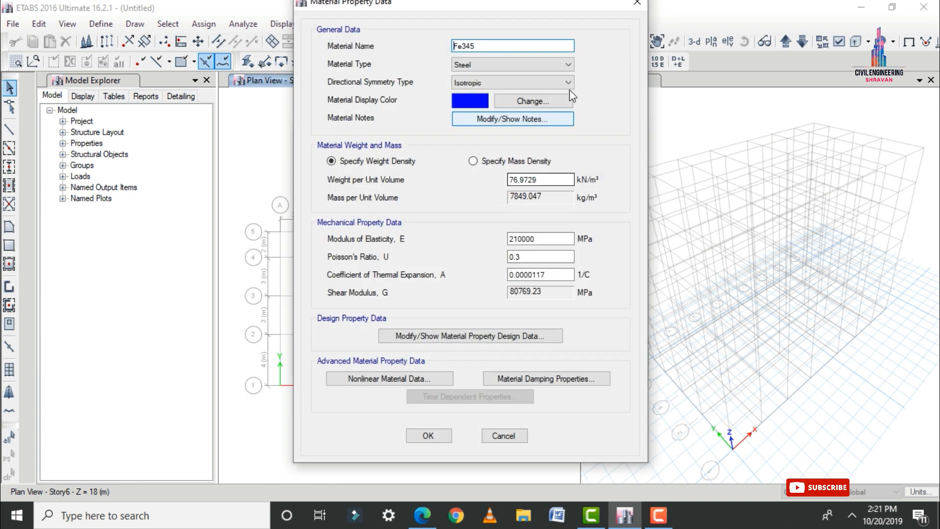
click(486, 46)
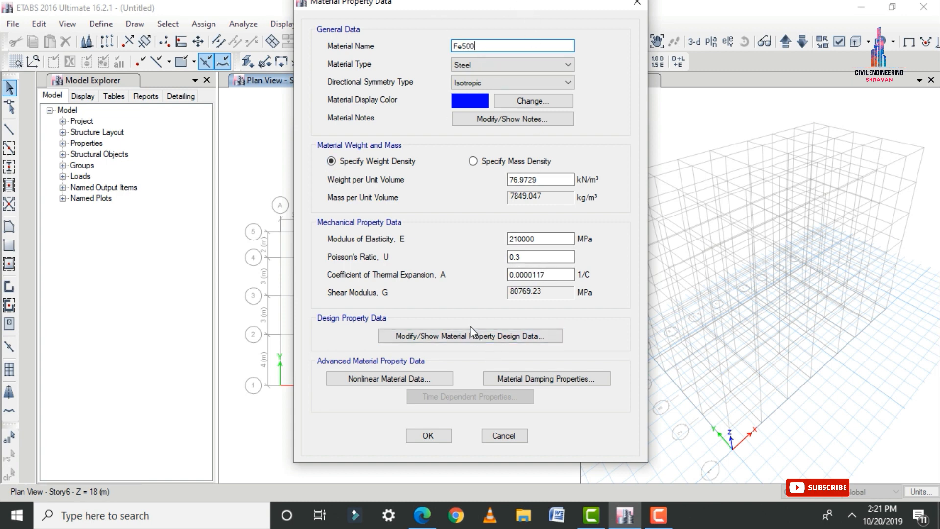
Set the Fe500 minimum yield stress, minimum tensile strength and effective yield stress to 500 MPa and accept the material definitions
click(467, 339)
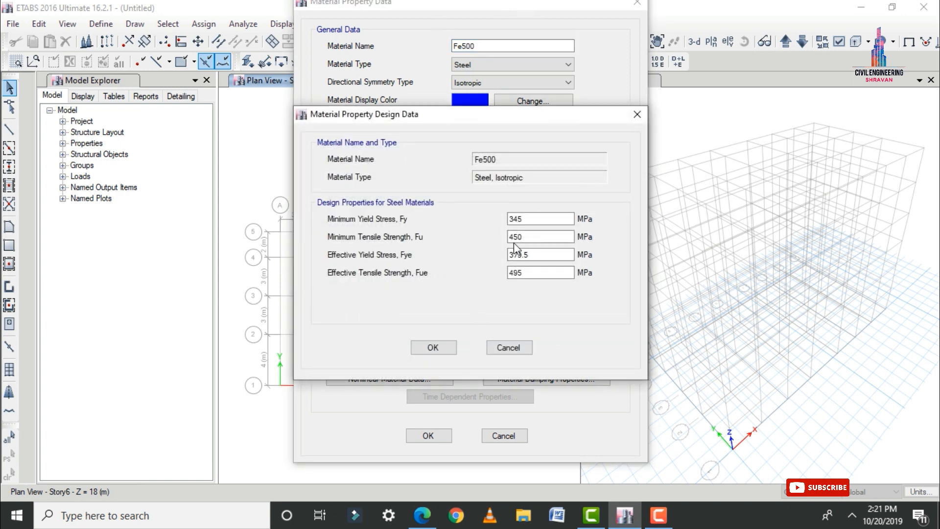
double_click(533, 218)
text(500)
double_click(538, 236)
text(500)
double_click(534, 254)
text(500)
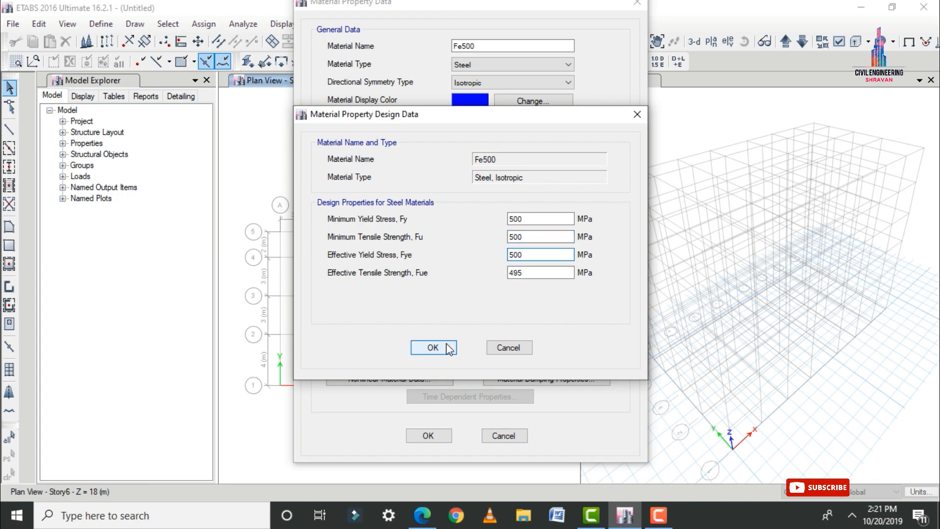
click(443, 347)
click(424, 437)
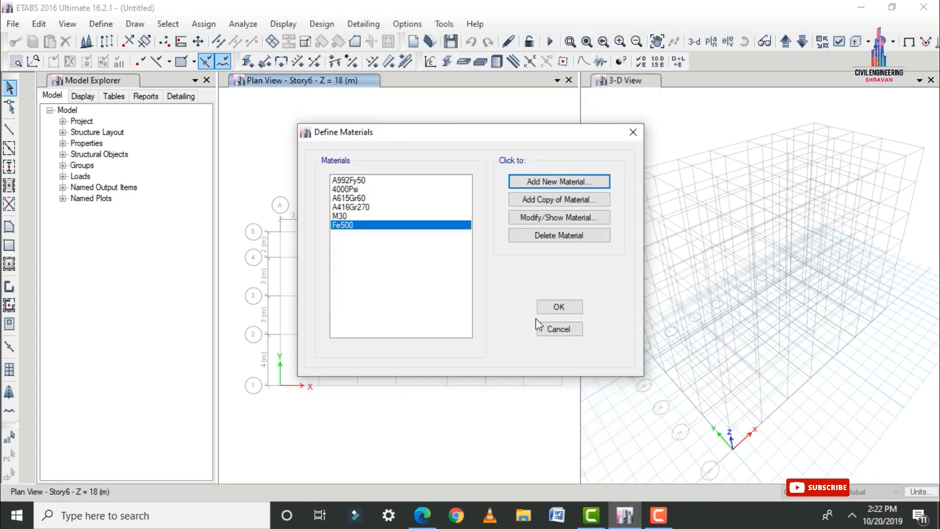
click(551, 309)
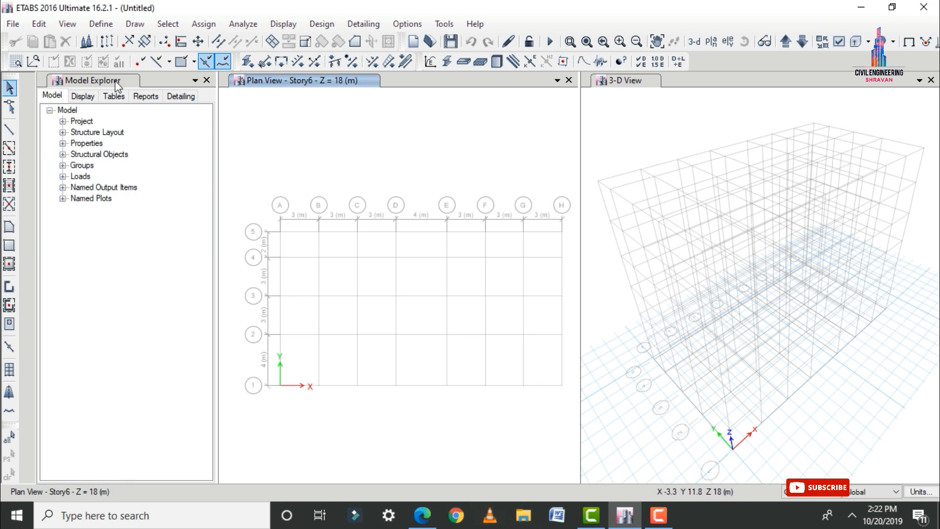
Create a concrete rectangular frame section named B0.23X0.4 with material M30
click(101, 24)
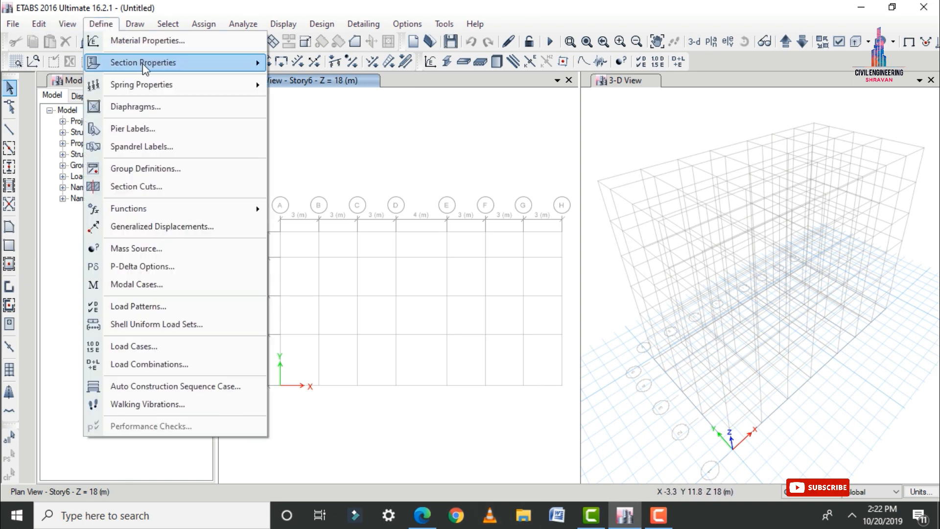
mouse_move(143, 63)
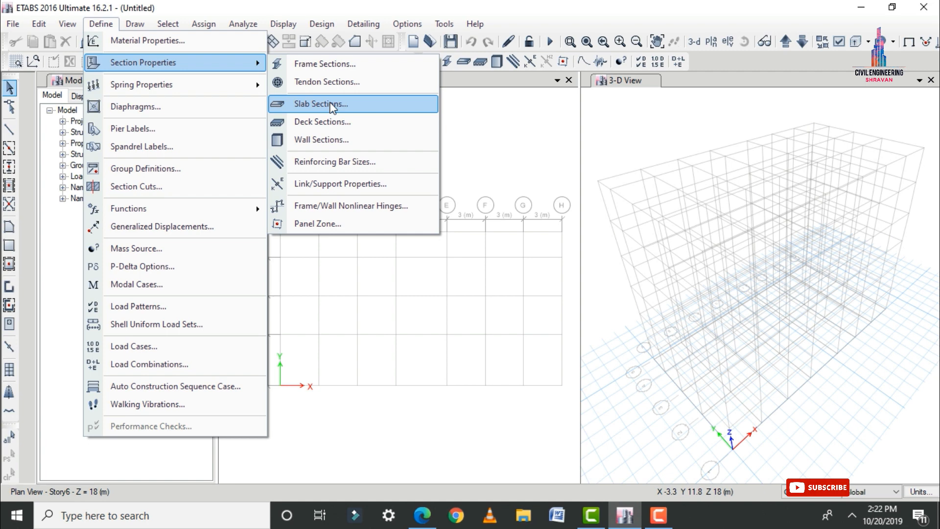
click(328, 69)
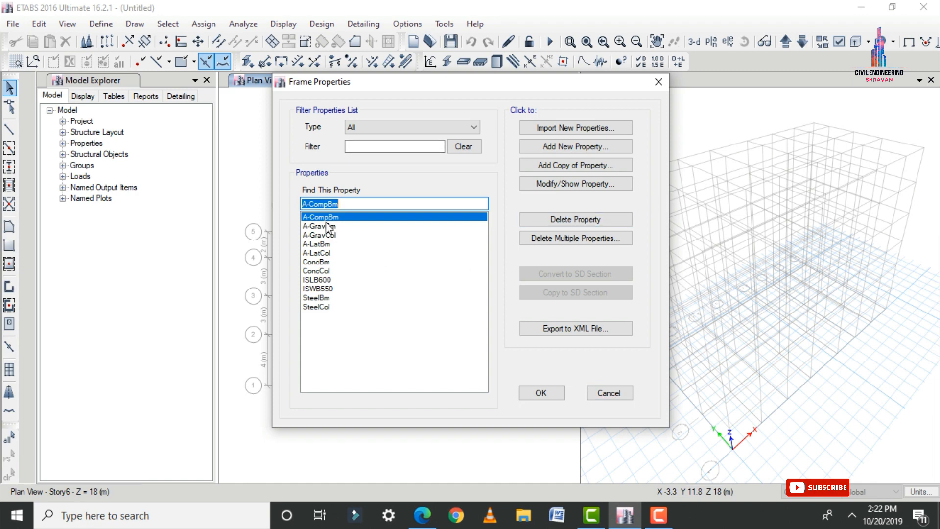
click(562, 145)
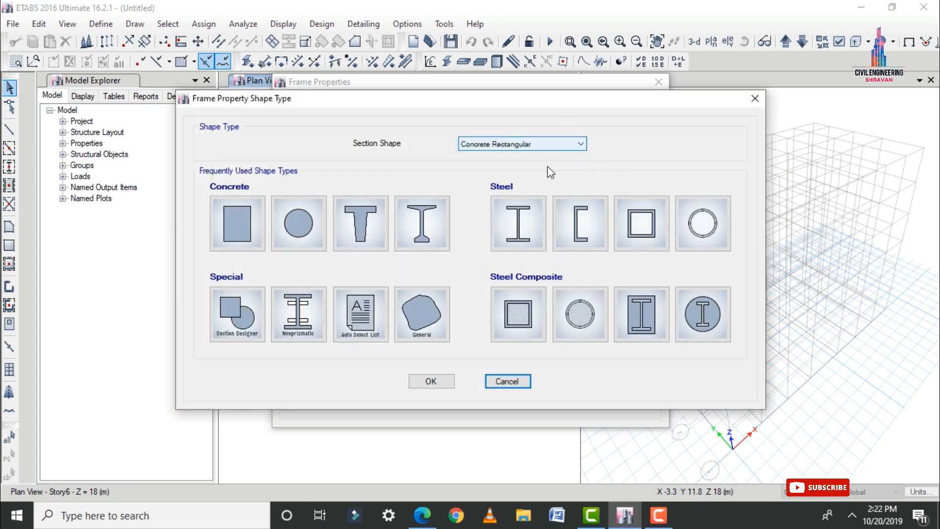
click(251, 215)
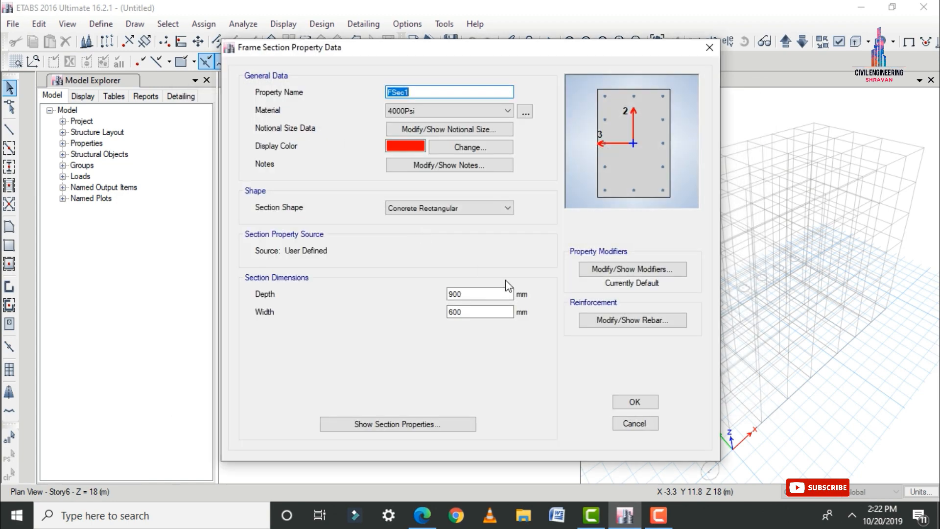
text(B0.23X0.4)
click(431, 110)
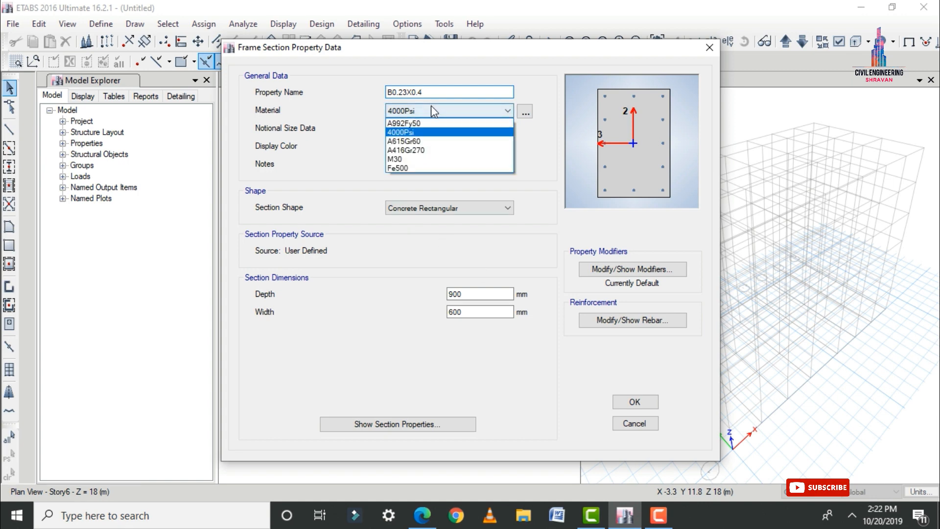
click(408, 158)
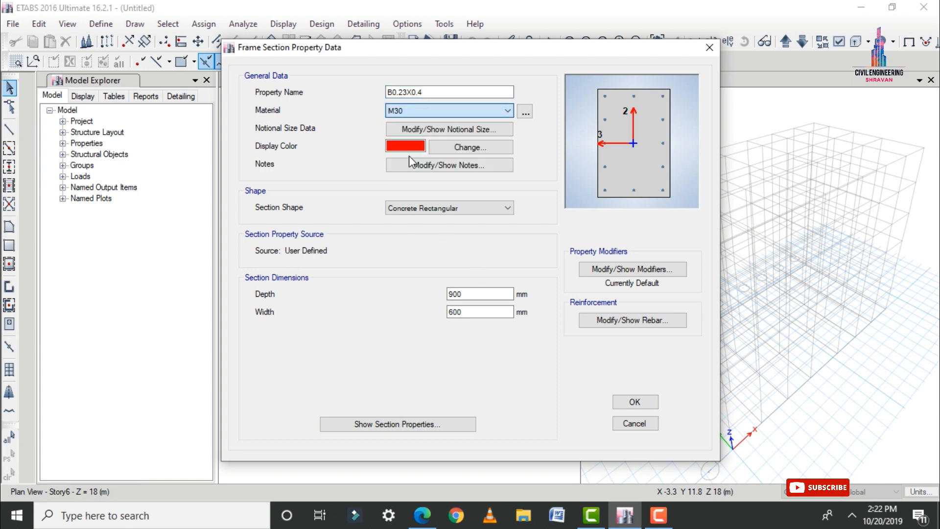
Set the beam section's depth to 400 mm and its width to 230 mm
double_click(465, 293)
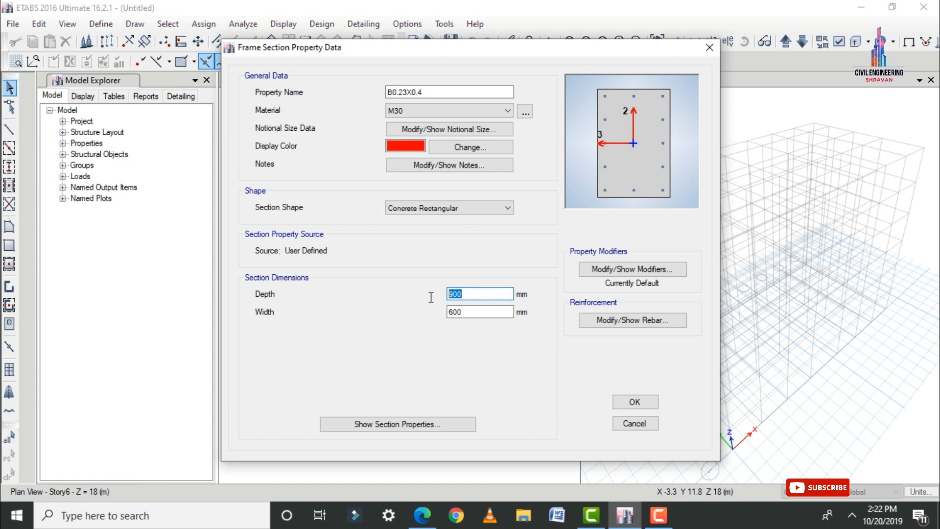
text(4)
key(Tab)
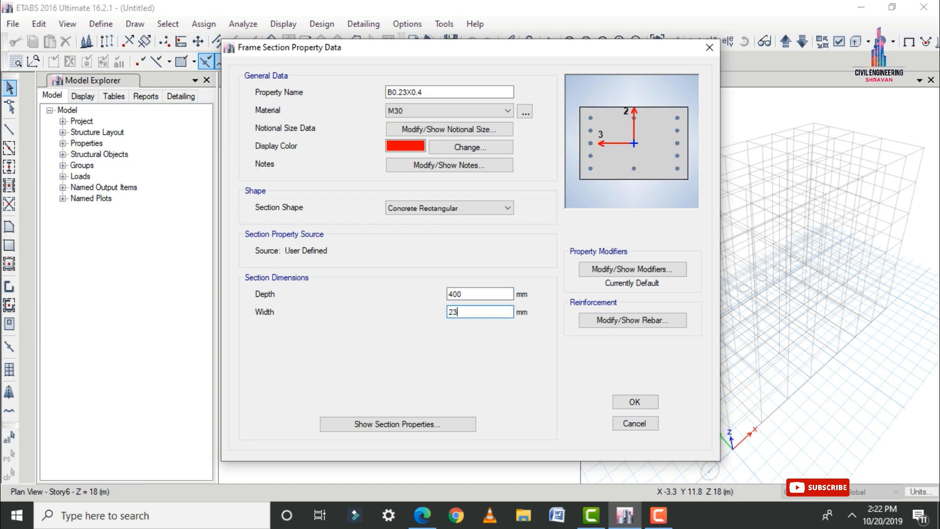
text(230)
key(Tab)
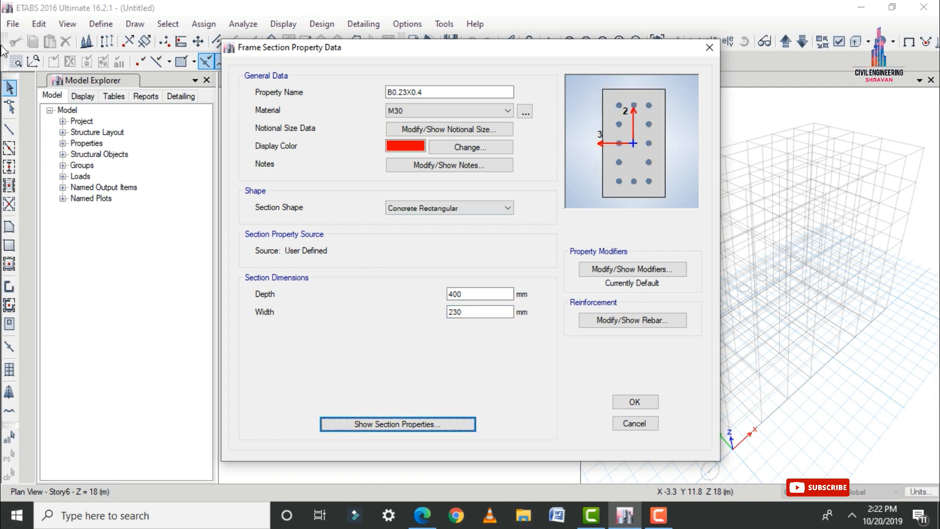
Set the section's reinforcement design type to M3 Design Only (Beam) and accept the section
click(625, 326)
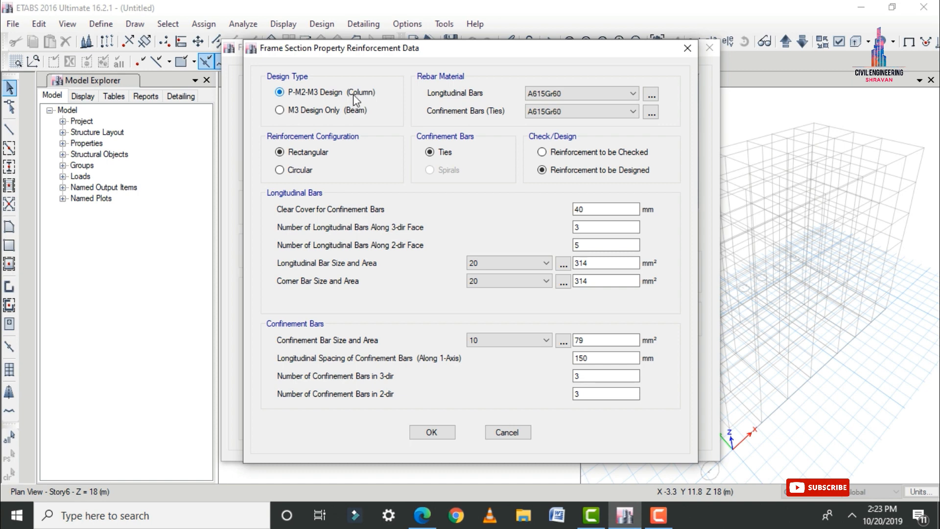
click(321, 111)
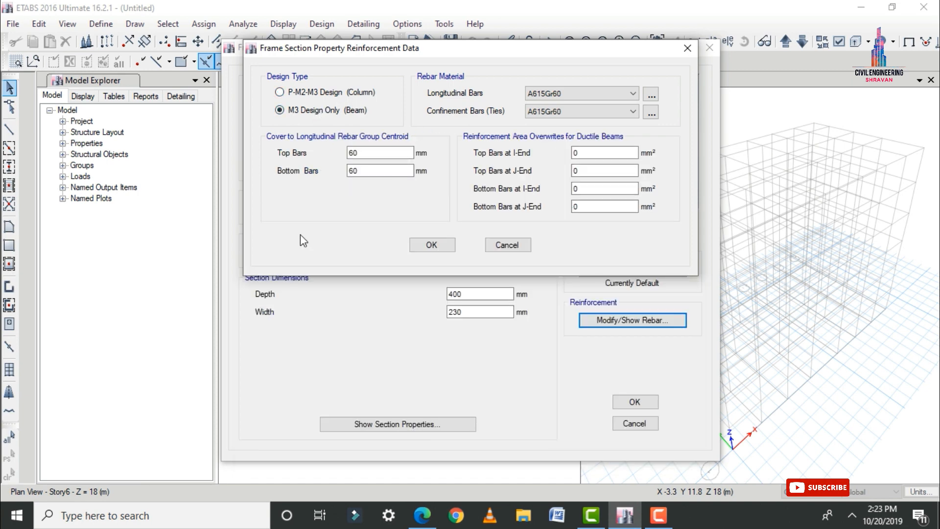
click(430, 244)
click(634, 401)
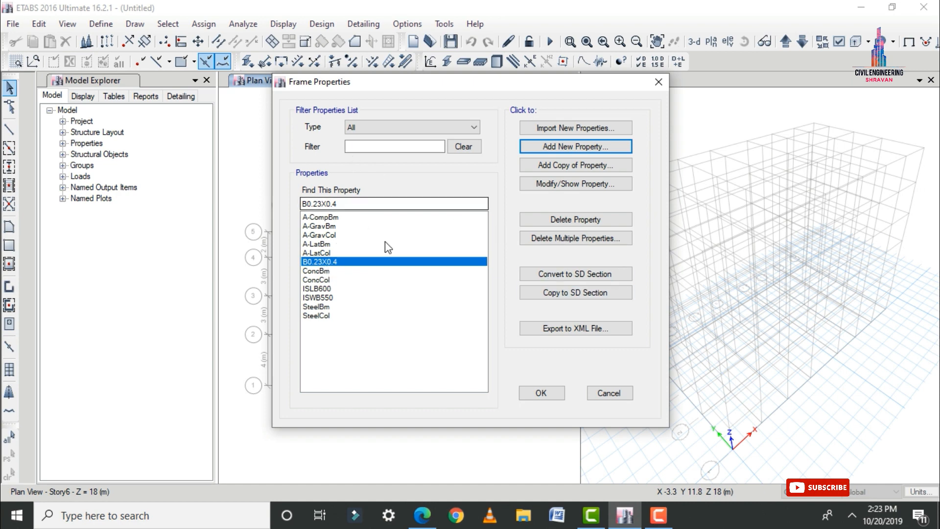
Delete all the default frame sections from the property list, keeping only B0.23X0.4
click(559, 241)
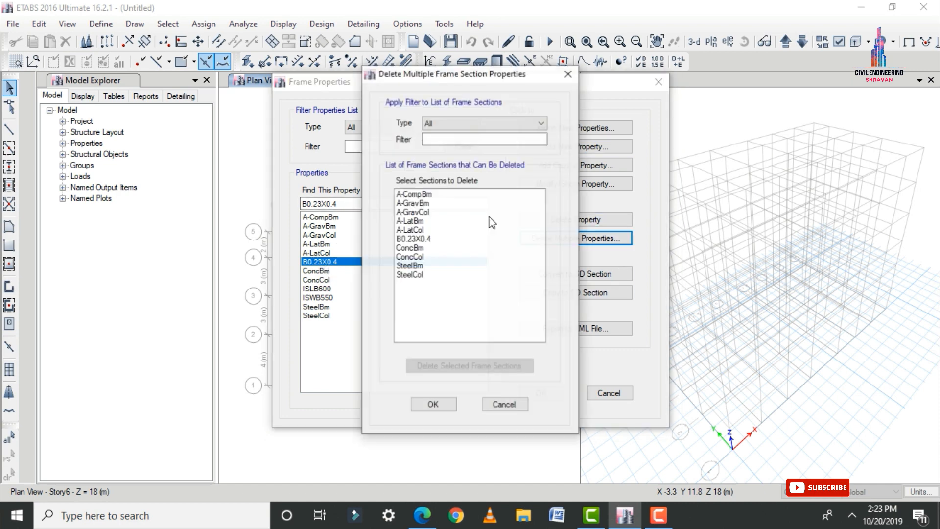
mouse_move(404, 196)
mouse_down()
mouse_move(414, 232)
mouse_move(413, 198)
mouse_up()
click(459, 364)
click(451, 367)
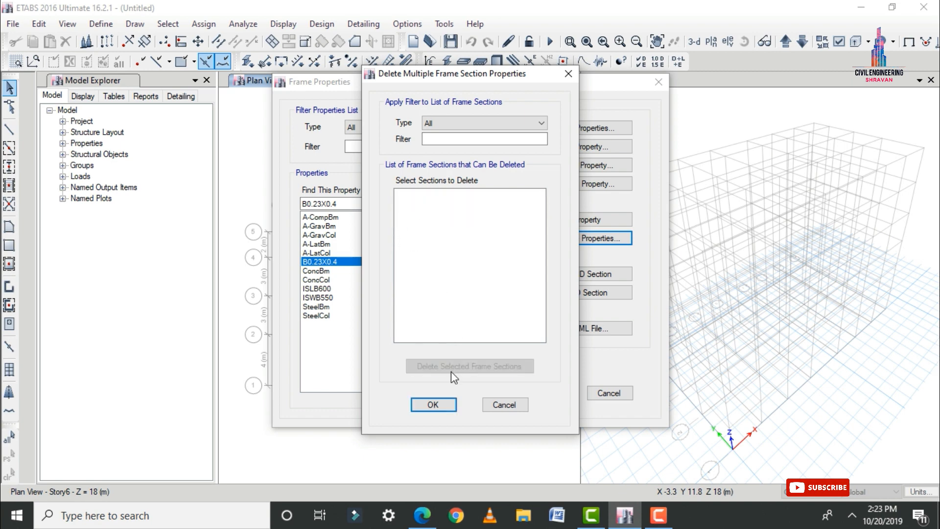
click(438, 406)
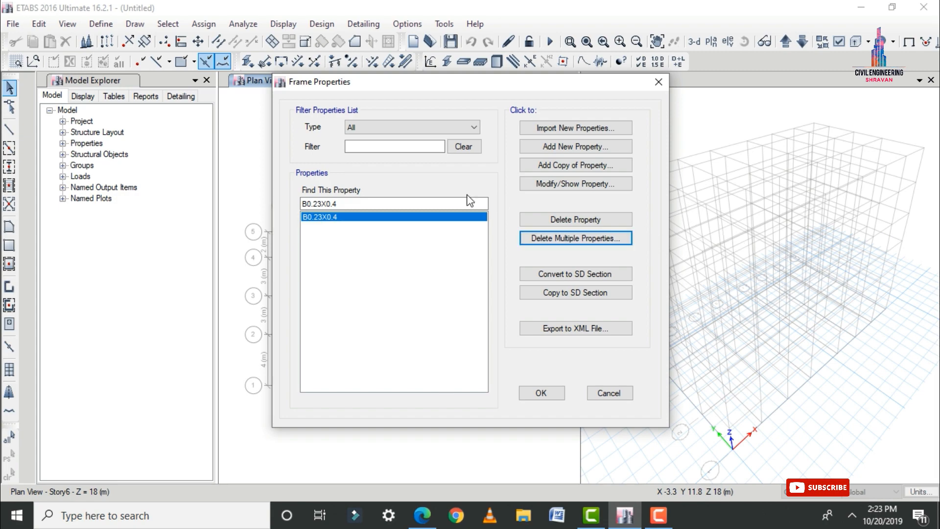
Add a concrete rectangular frame section named C0.4X0.6 with material M30
click(554, 146)
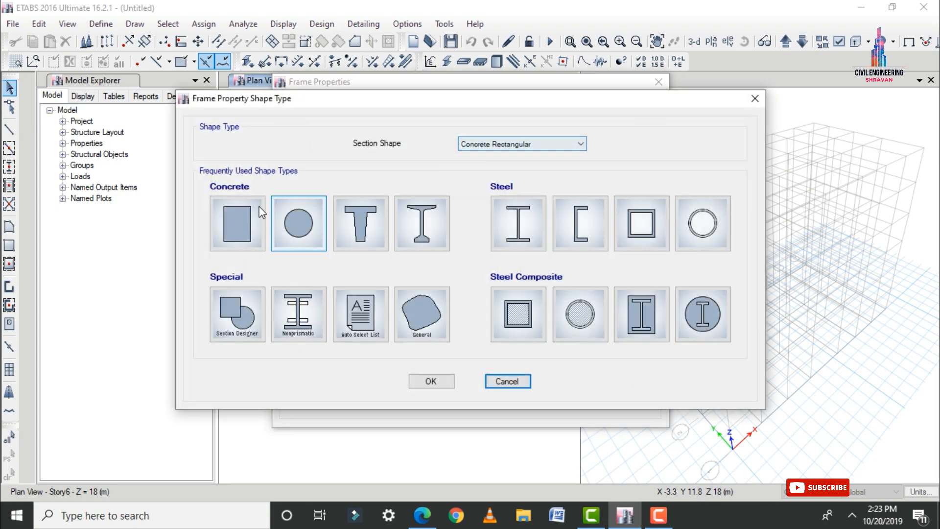
click(243, 212)
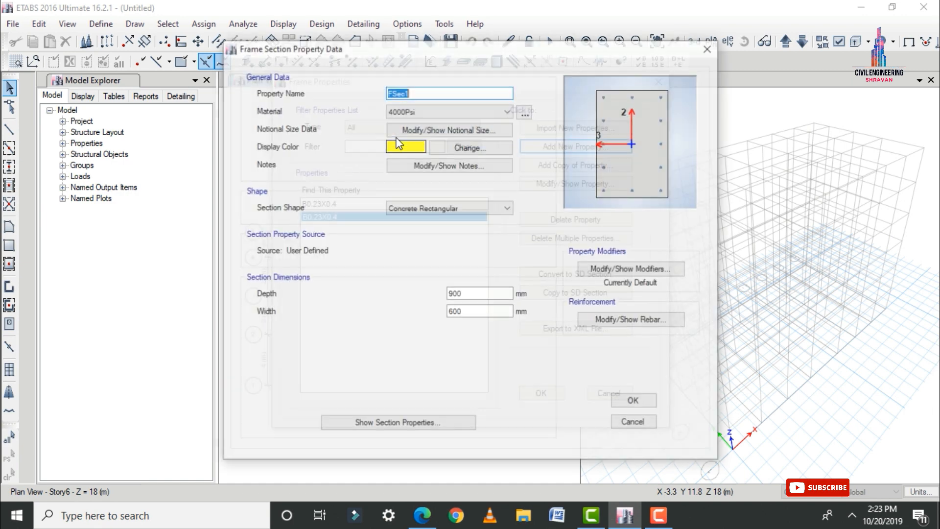
text(C0.4X0.6)
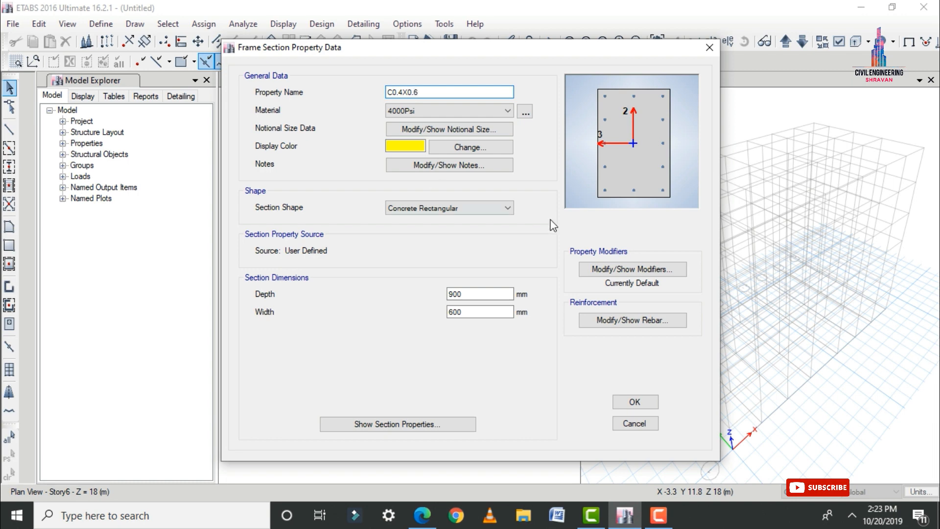
click(429, 112)
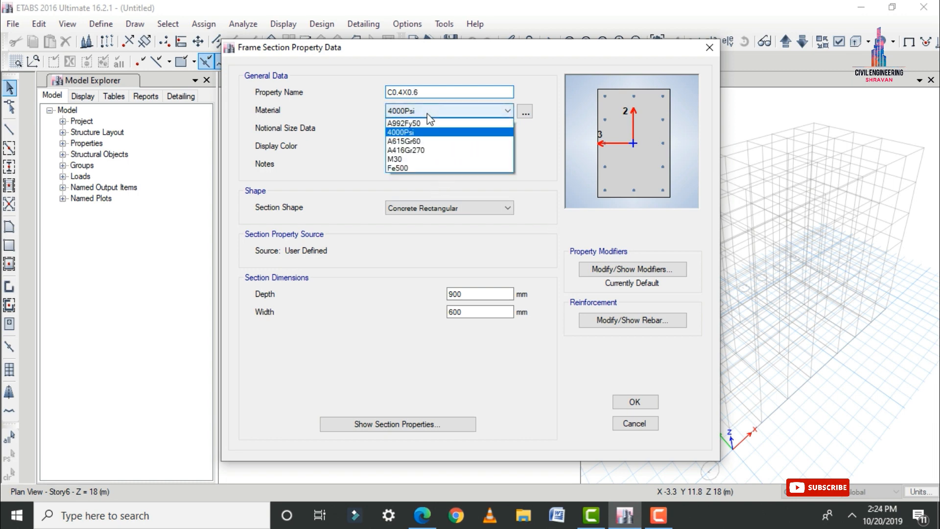
click(425, 159)
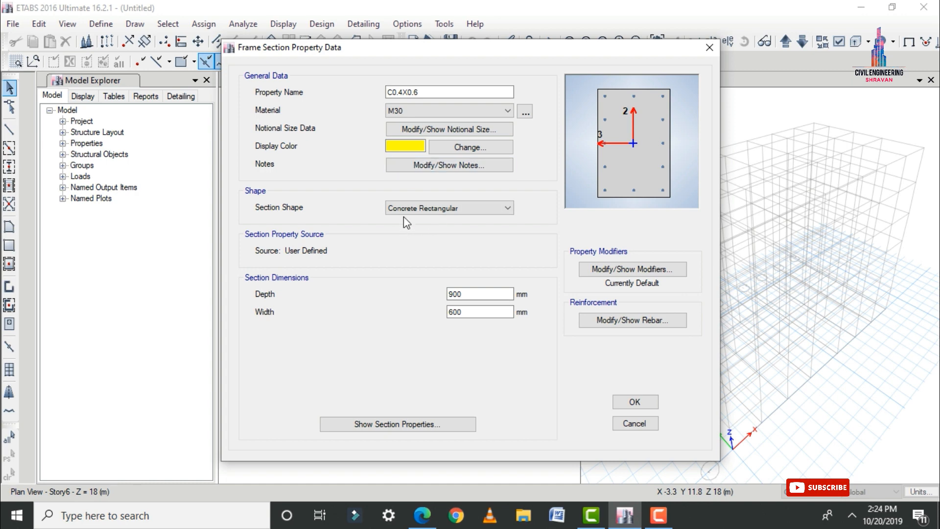
Set the column section's depth to 600 mm and its width to 400 mm
double_click(475, 294)
text(6)
key(Tab)
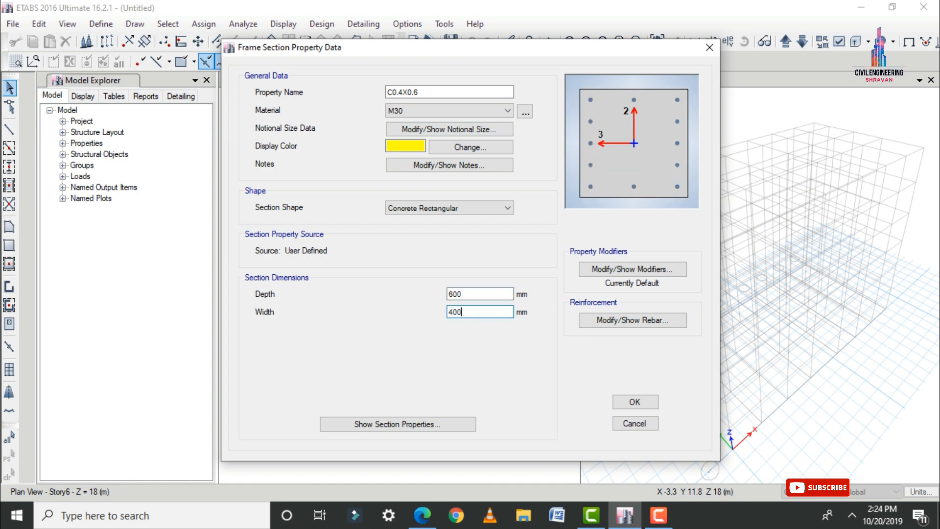
Keep the column section's reinforcement as P-M2-M3 Design (Column) and accept the section and the frame property list
click(609, 321)
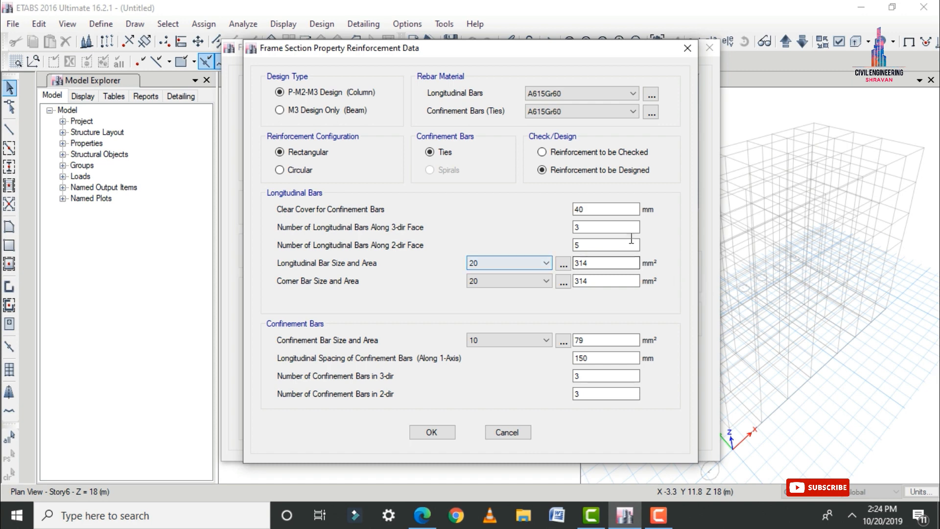
drag(545, 52, 637, 40)
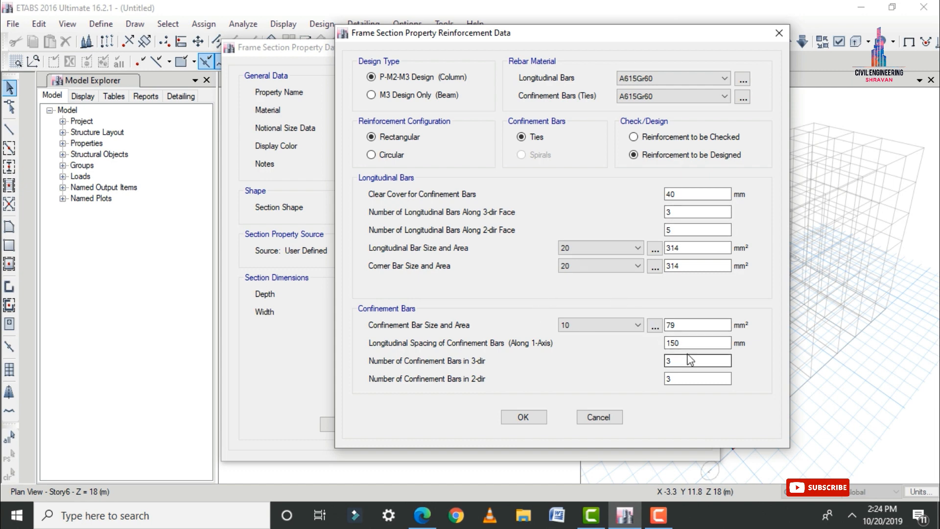
click(529, 415)
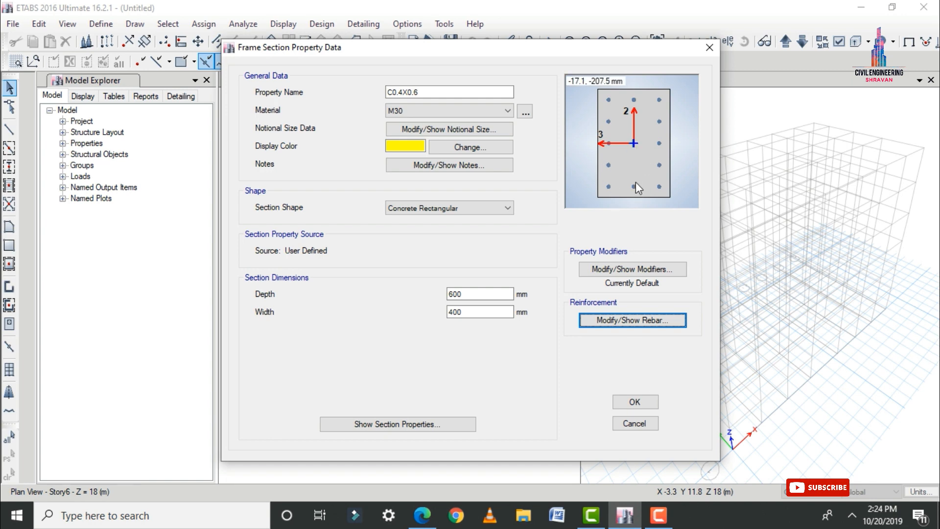
click(627, 406)
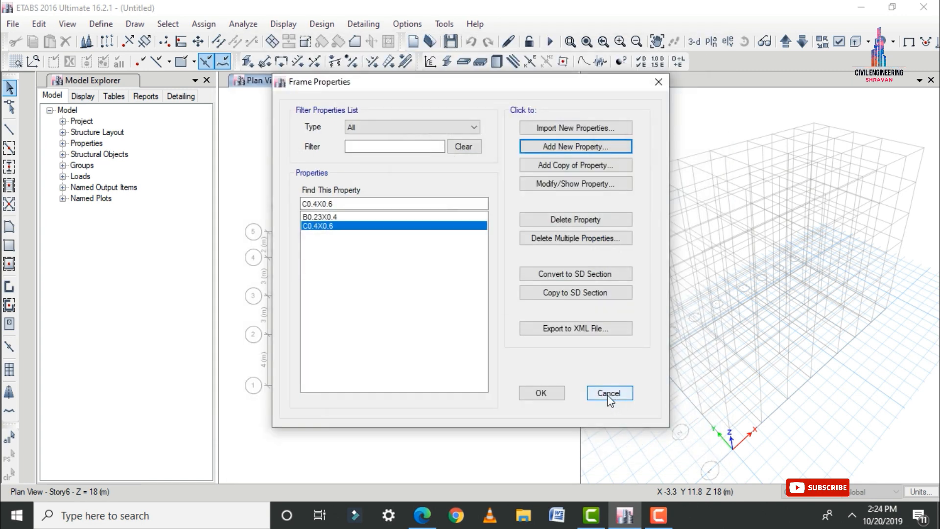
click(537, 392)
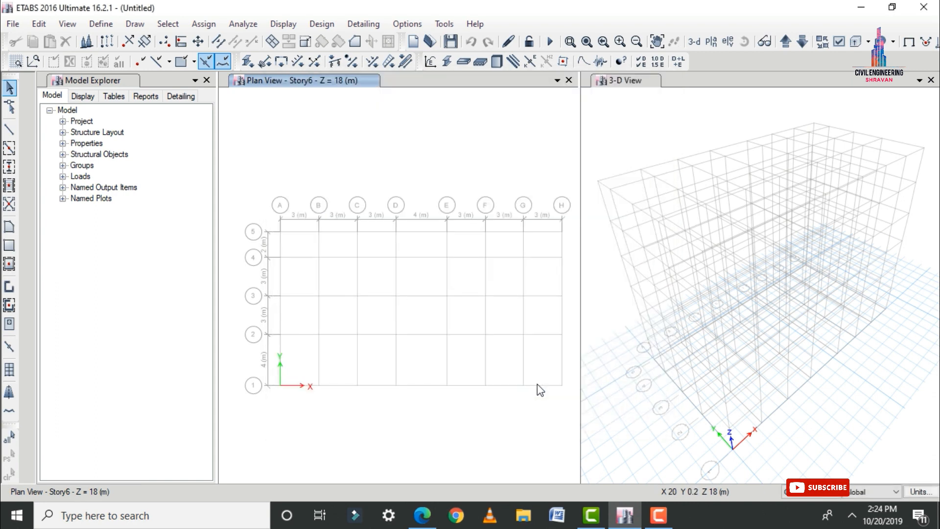
Add a new slab property named Slab with material M30
click(101, 24)
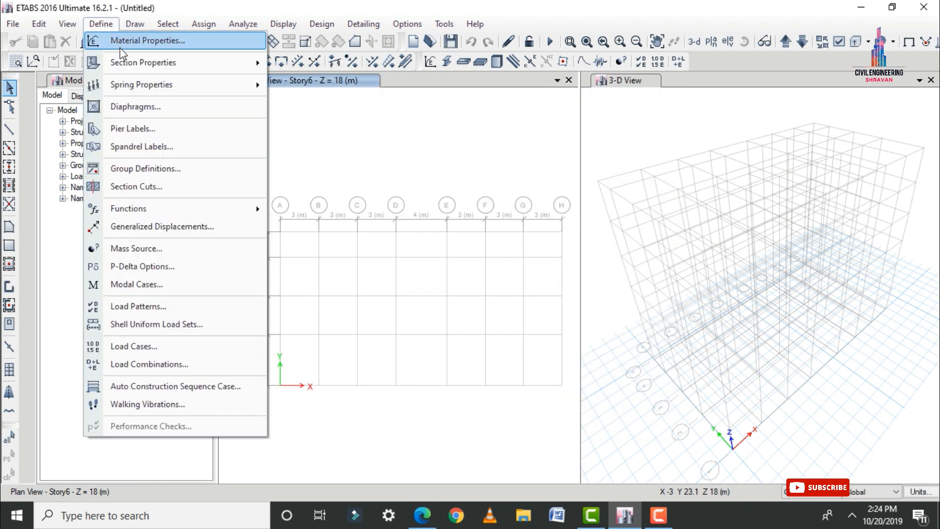
mouse_move(123, 63)
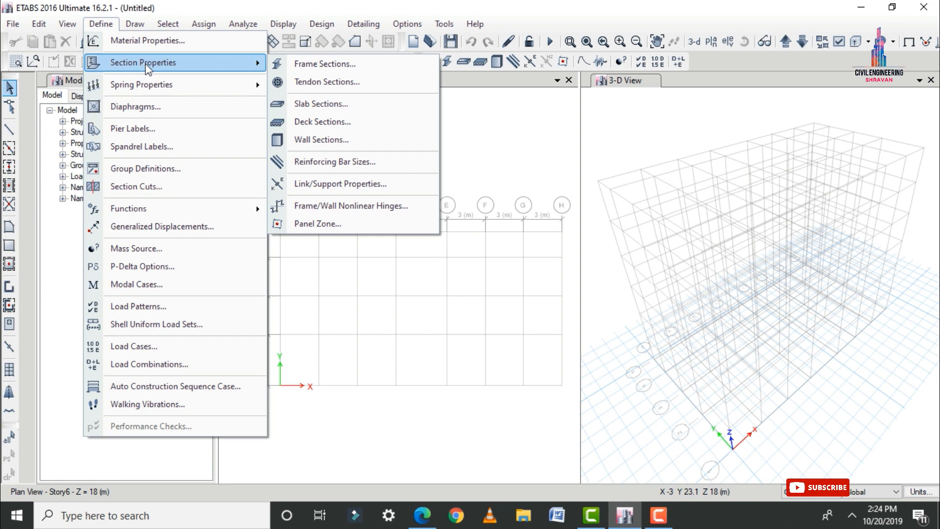
click(306, 104)
click(557, 206)
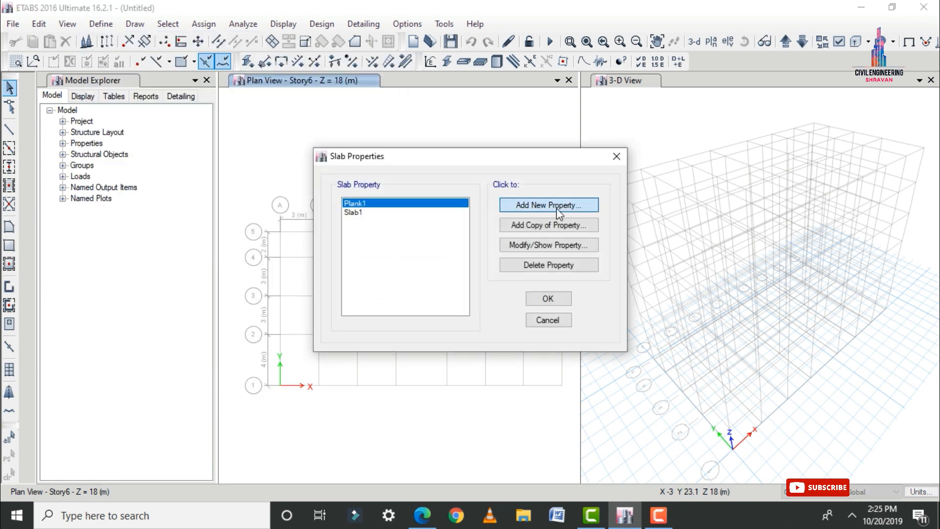
drag(497, 103, 391, 104)
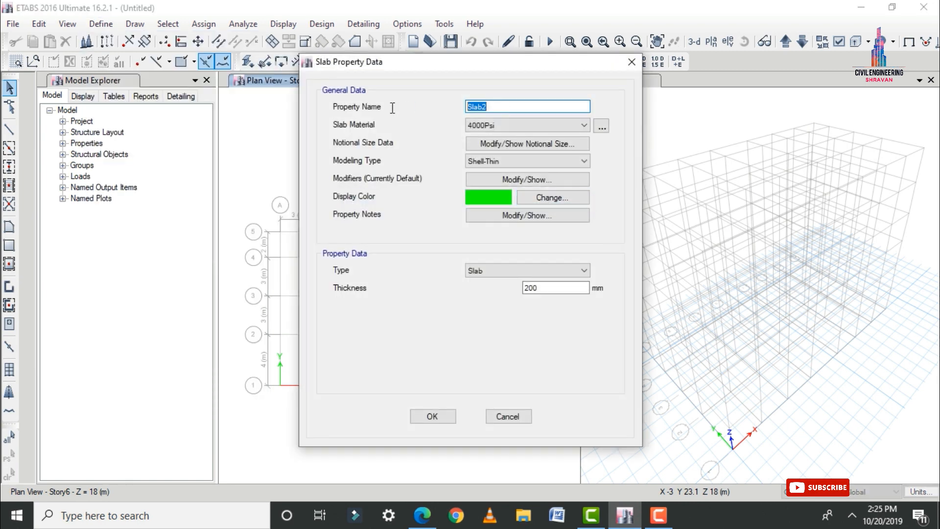
text(S)
click(530, 124)
click(504, 174)
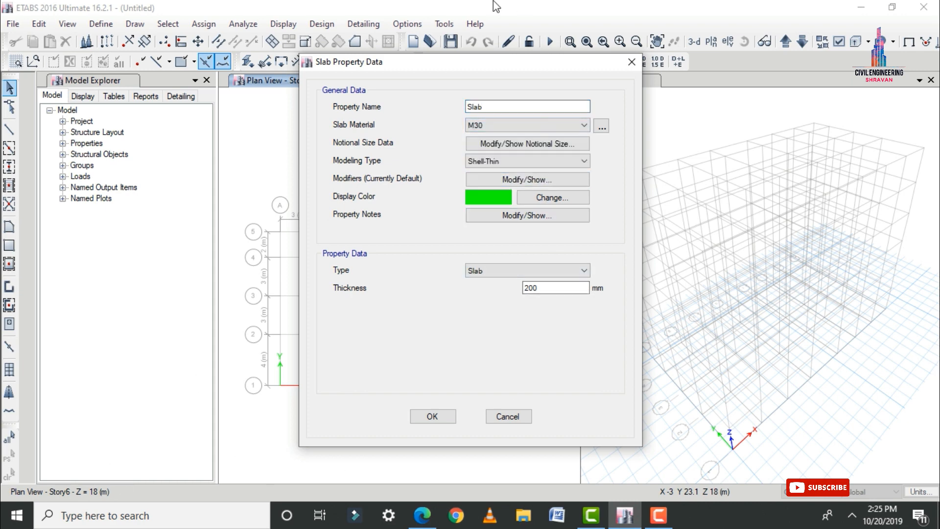
Set the slab property to type Slab, 150 mm thickness and Membrane modeling type, and accept it
double_click(533, 287)
text(150)
click(485, 272)
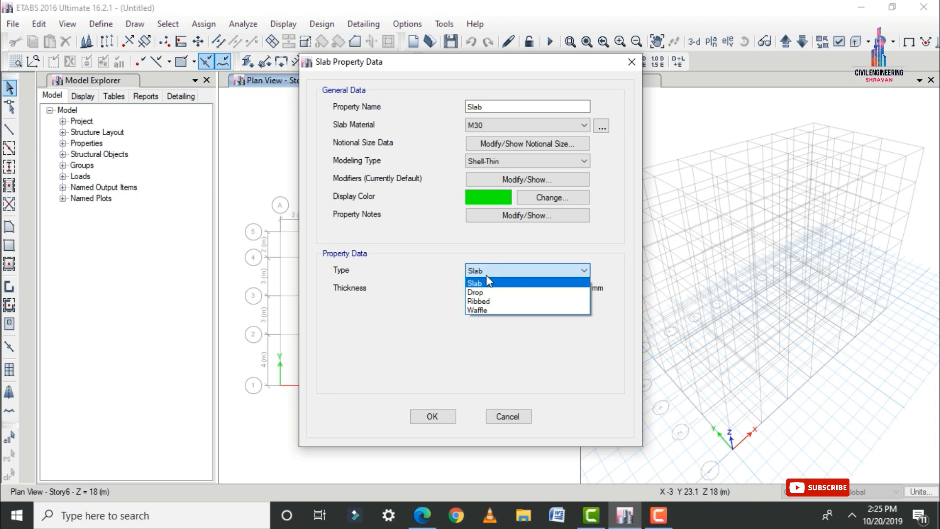
click(486, 284)
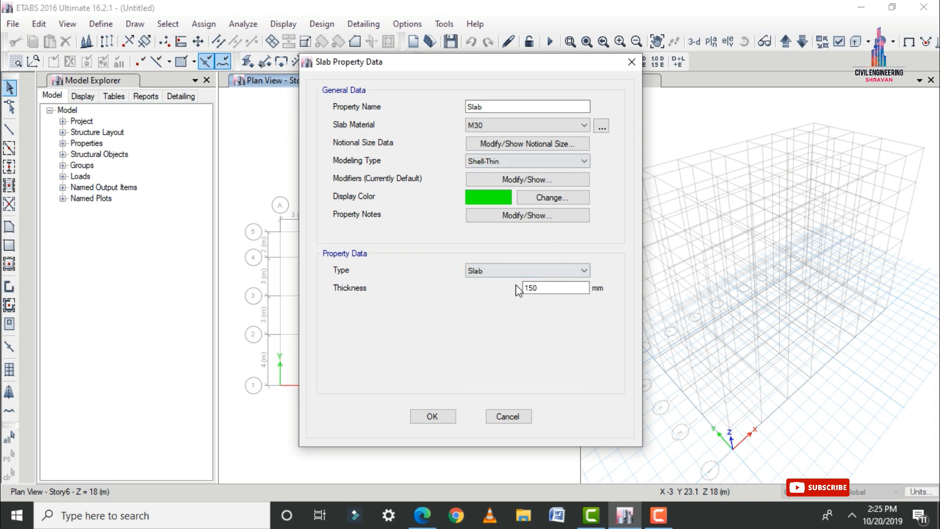
click(496, 162)
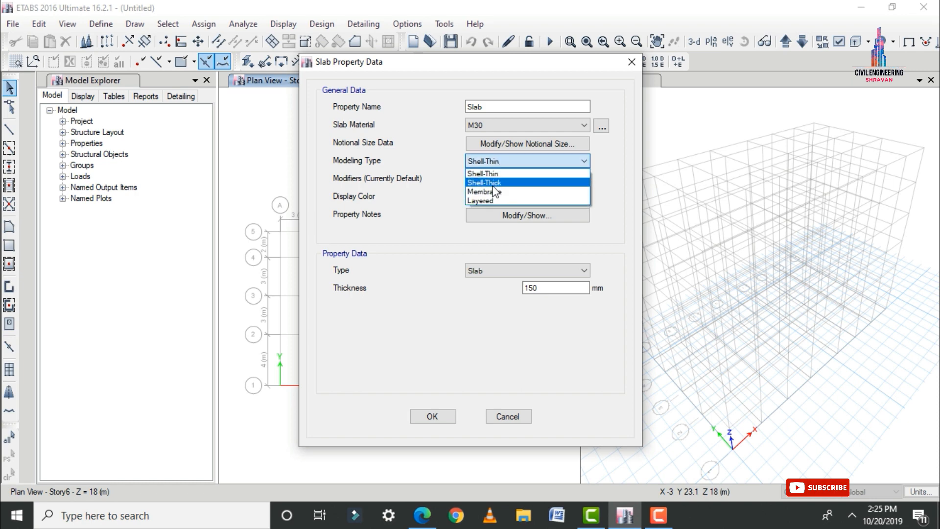
click(492, 191)
click(434, 417)
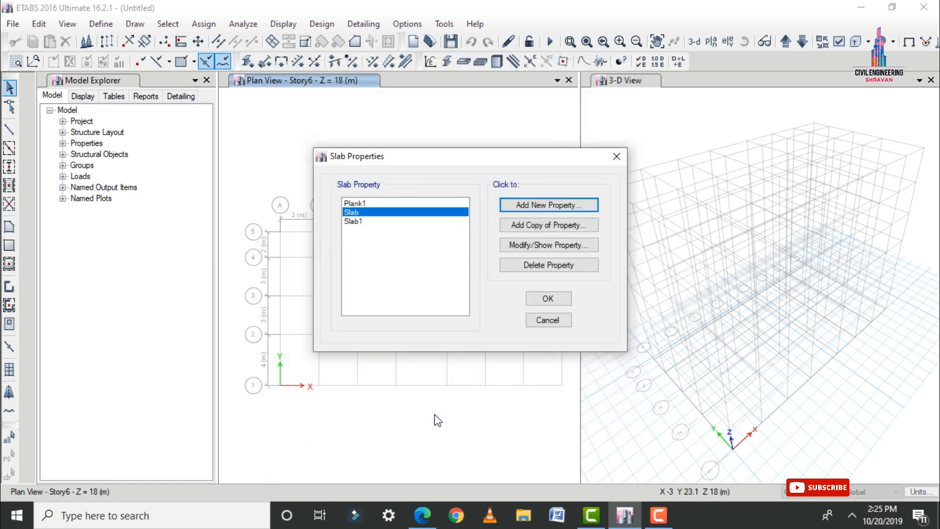
Delete the default slab properties Slab1 and Plank1, keeping only Slab, and accept the list
click(386, 221)
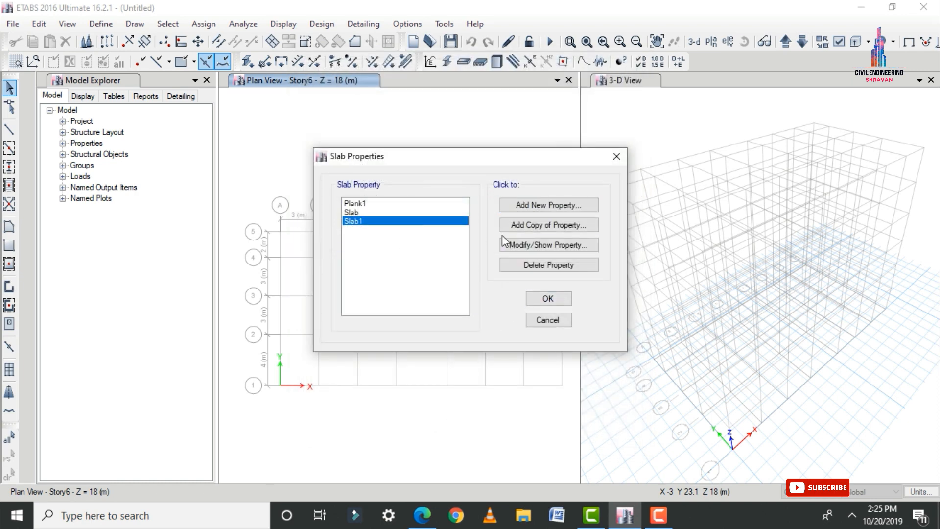
click(528, 265)
click(479, 302)
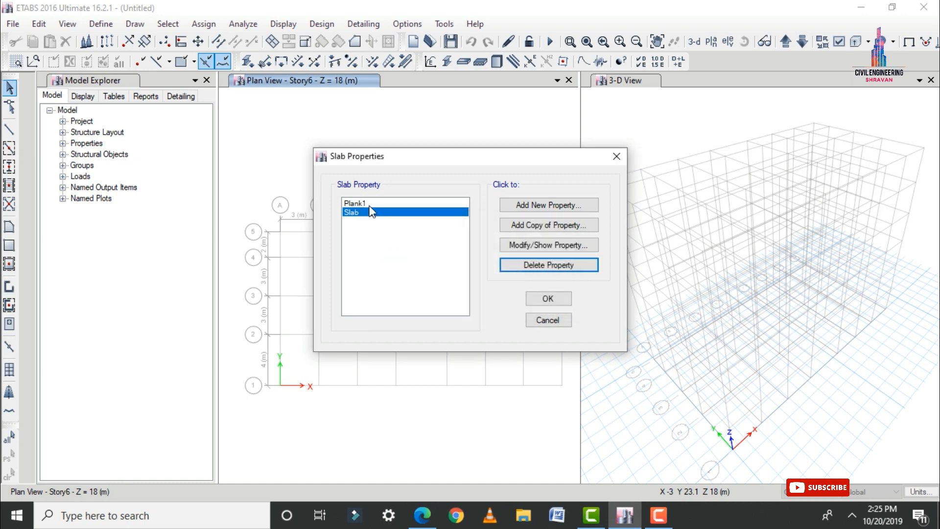
click(558, 265)
click(485, 302)
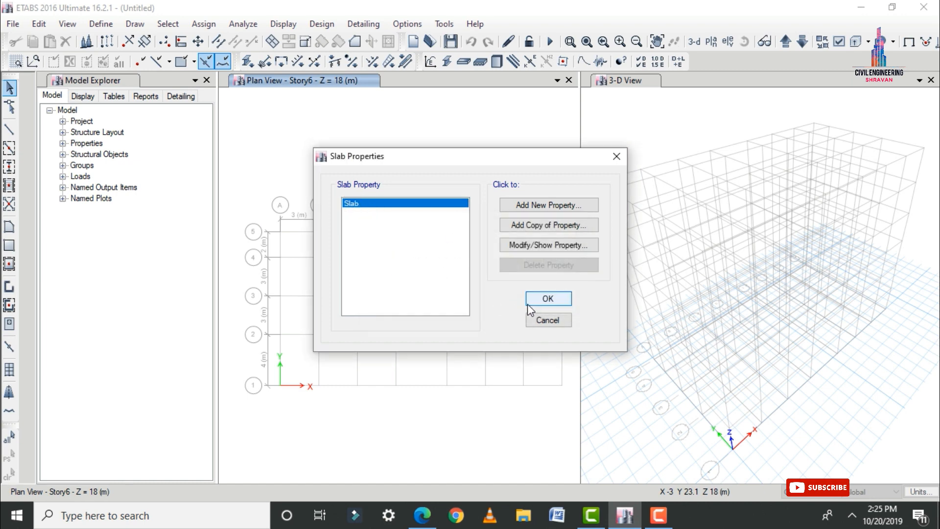
click(547, 298)
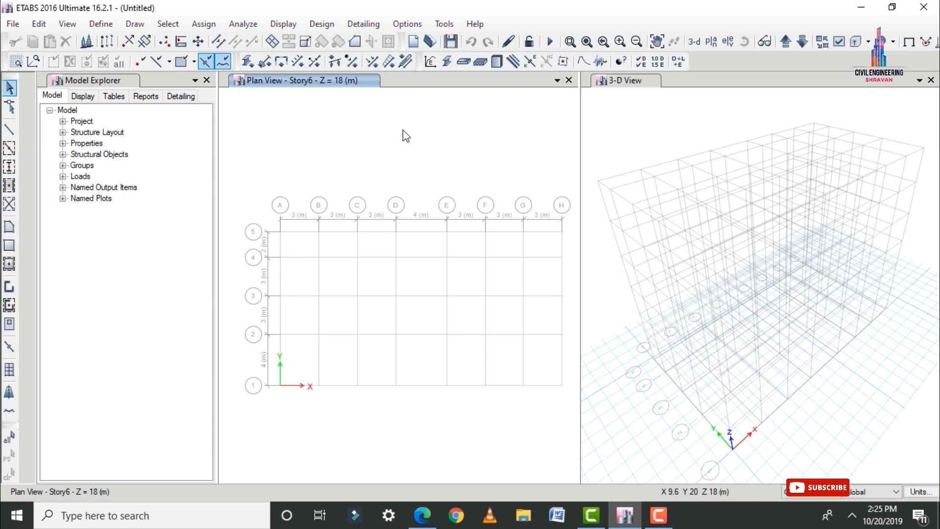
Quick-draw B0.23X0.4 beams along every grid line of the plan, applied to All Stories
click(842, 494)
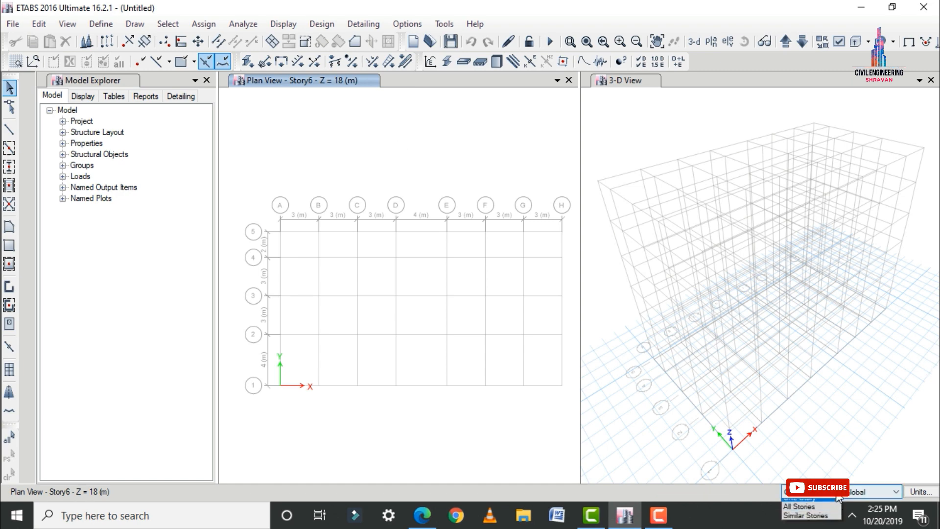
click(802, 500)
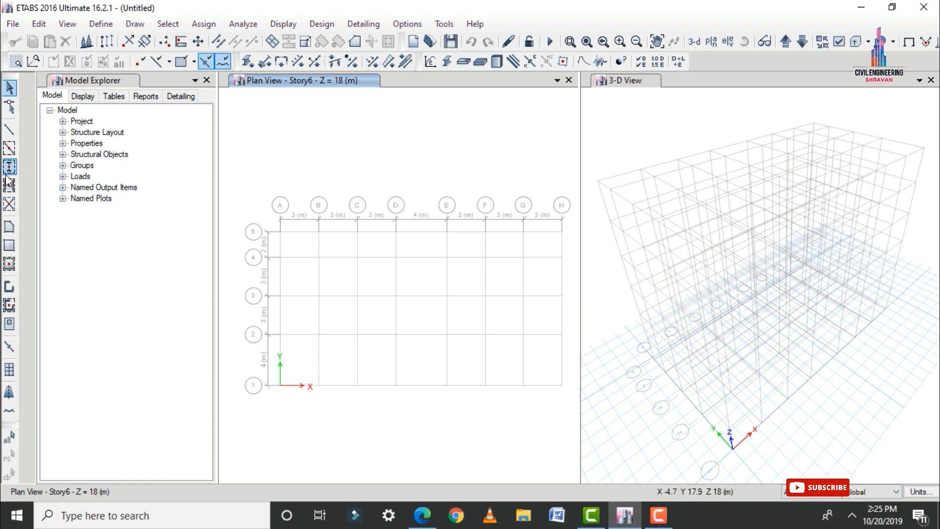
click(10, 147)
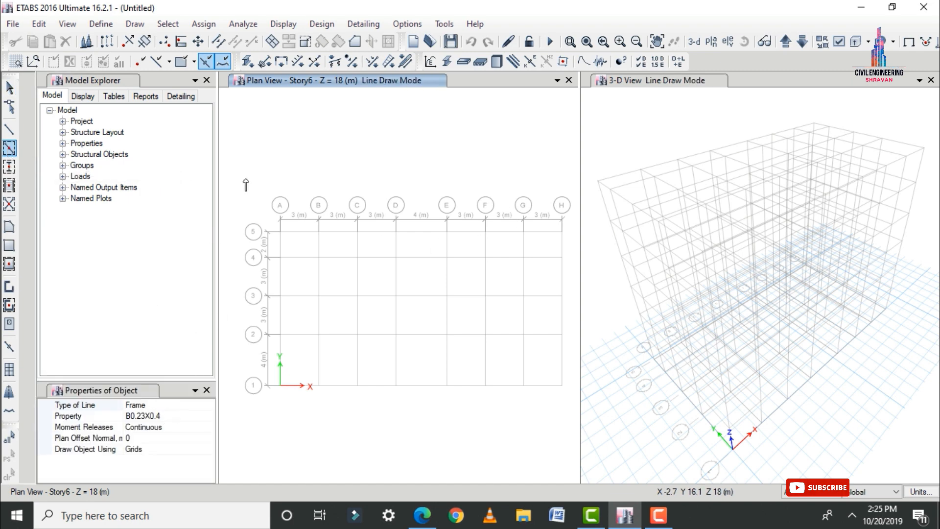
mouse_move(245, 179)
mouse_down()
mouse_move(321, 221)
mouse_move(547, 407)
mouse_move(562, 407)
mouse_up()
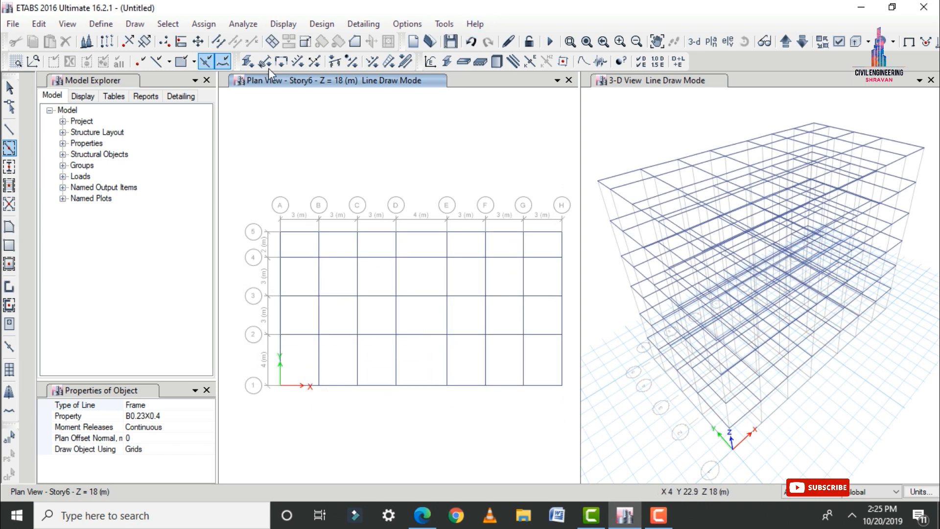
Quick-draw C0.4X0.6 columns at every grid intersection of the plan on all stories
click(9, 166)
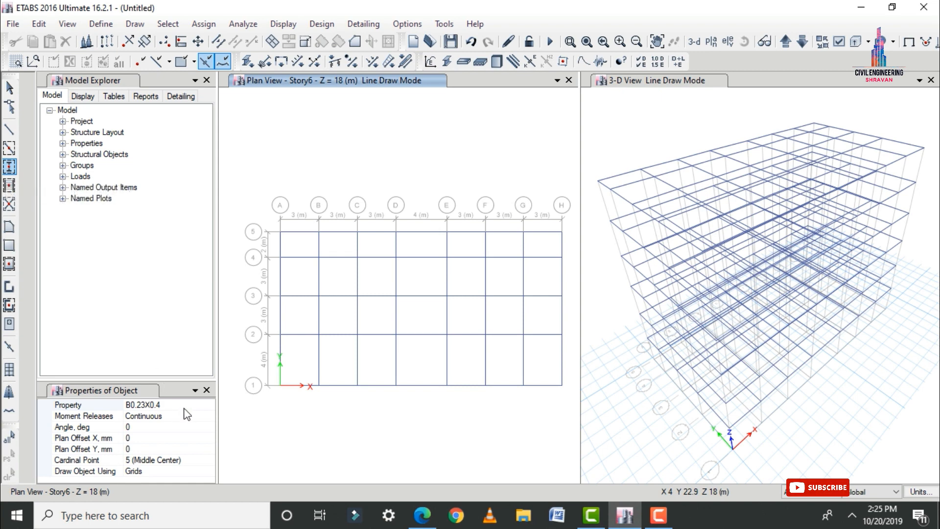
click(198, 404)
click(209, 404)
click(142, 427)
mouse_move(250, 203)
mouse_down()
mouse_move(324, 291)
mouse_move(494, 406)
mouse_move(567, 408)
mouse_up()
key(Escape)
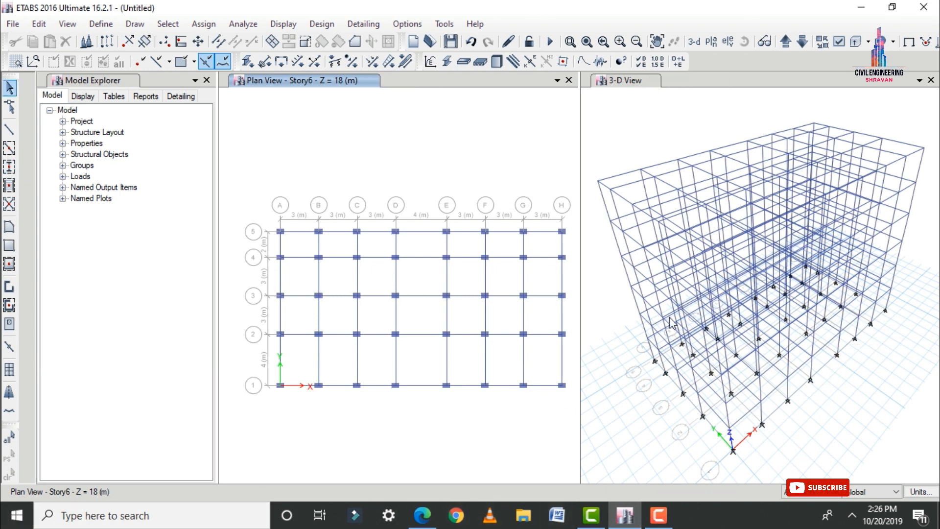
Quick-draw floors with the Slab property over every grid bay of the plan on all stories
click(9, 266)
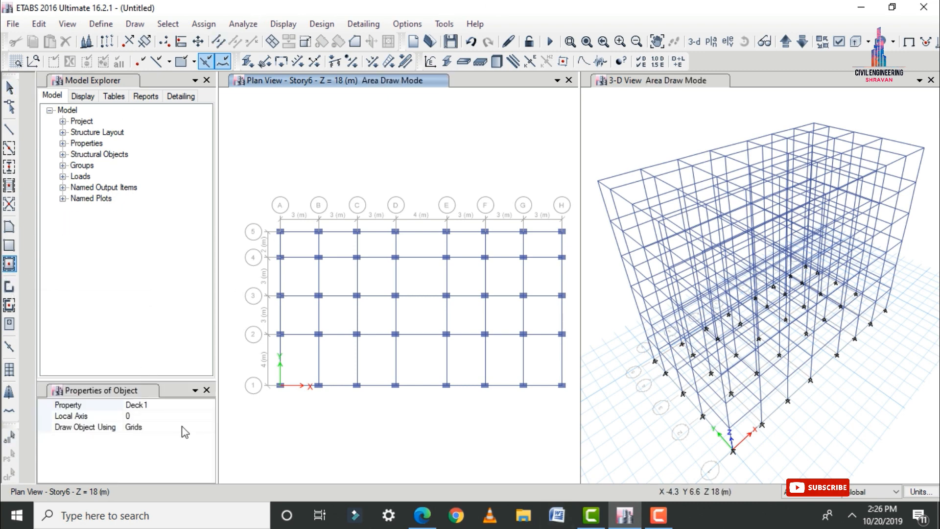
click(195, 406)
click(209, 406)
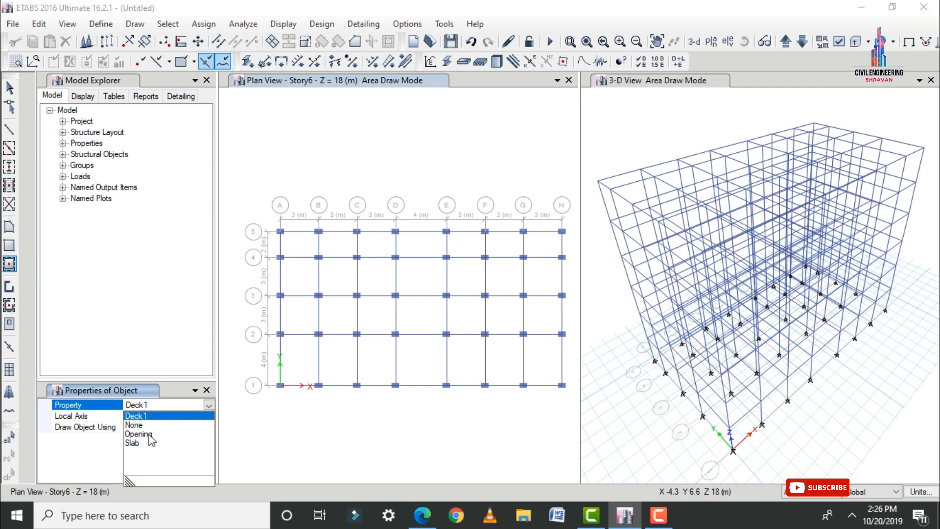
click(146, 442)
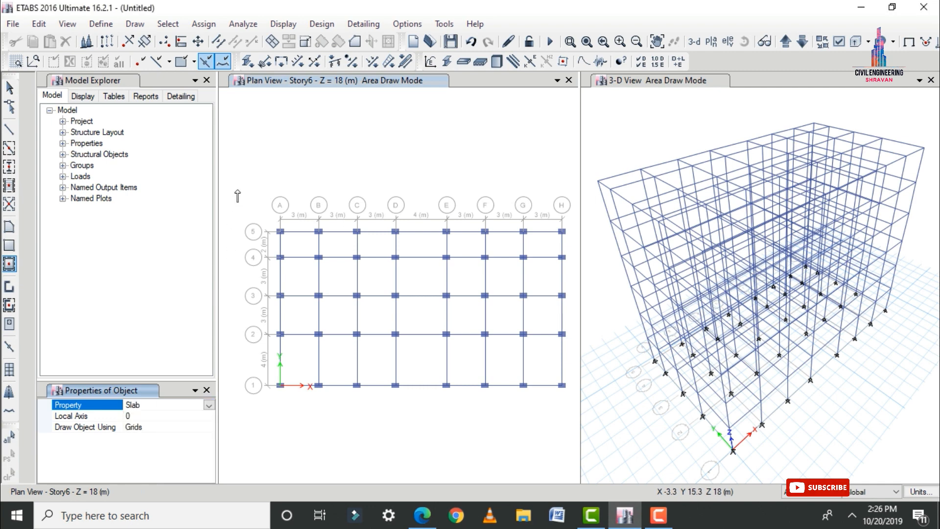
mouse_move(238, 190)
mouse_down()
mouse_move(252, 217)
mouse_move(568, 406)
mouse_up()
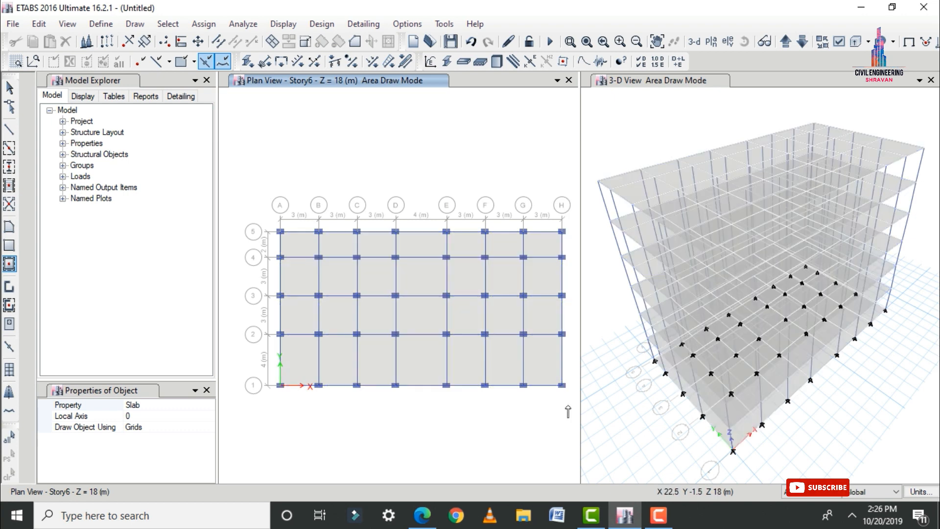
key(Escape)
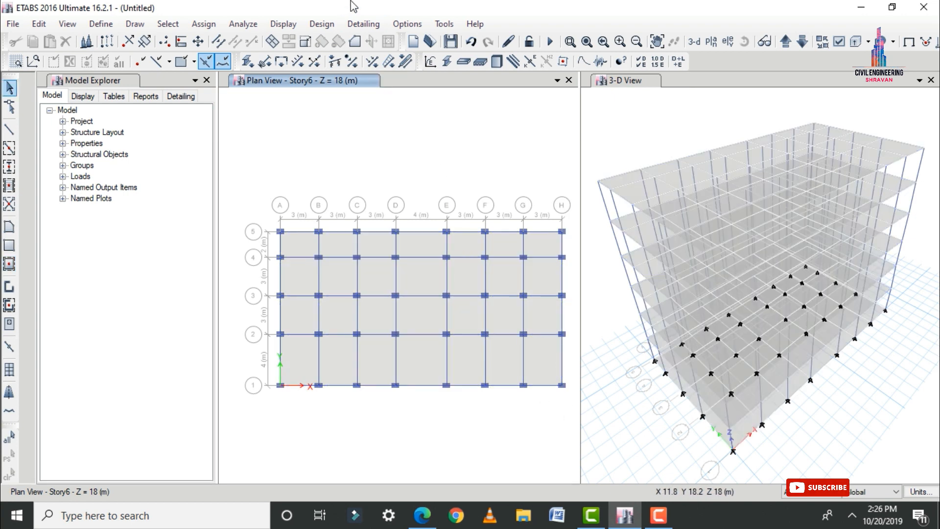
Show the default 3-D view in the plan window, switch it back to the Story6 plan and make it active
click(695, 41)
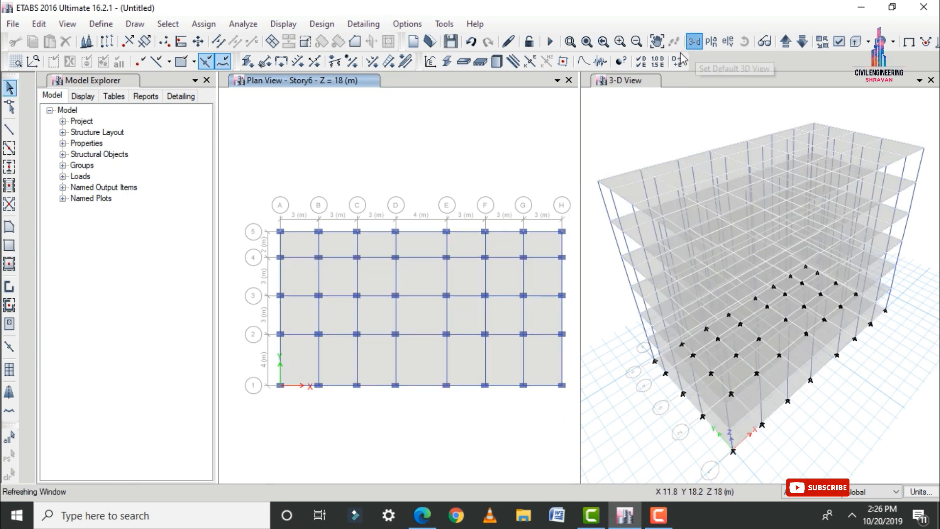
click(711, 42)
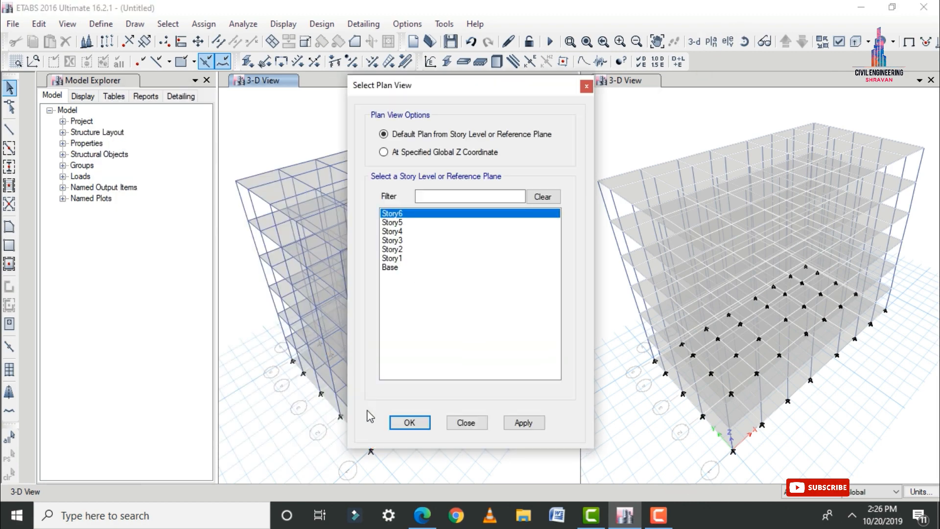
click(523, 422)
click(465, 422)
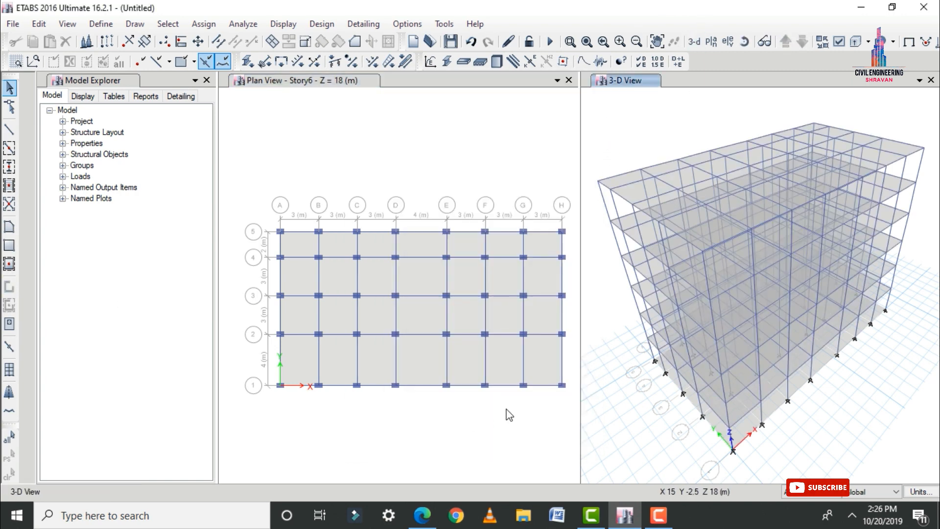
click(440, 134)
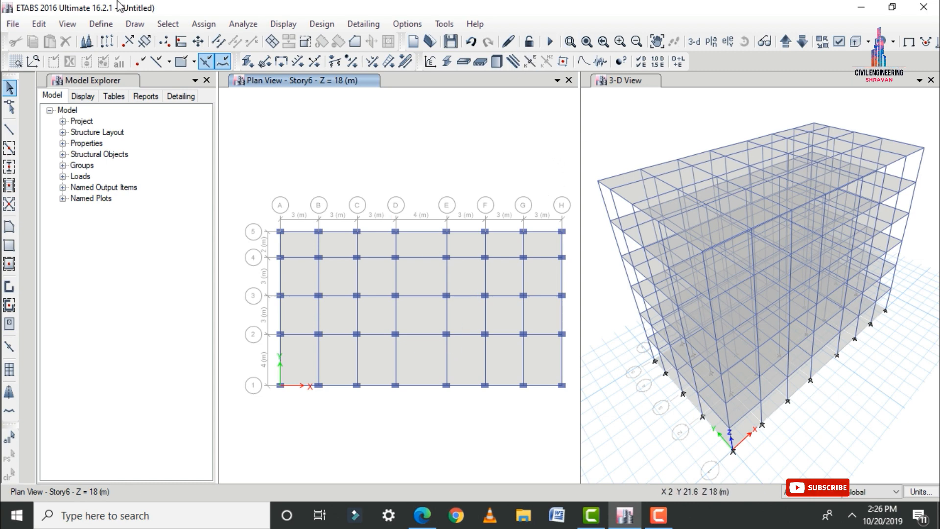
Delete all floor slabs on the Base plan, with the editing scope limited to One Story
click(793, 49)
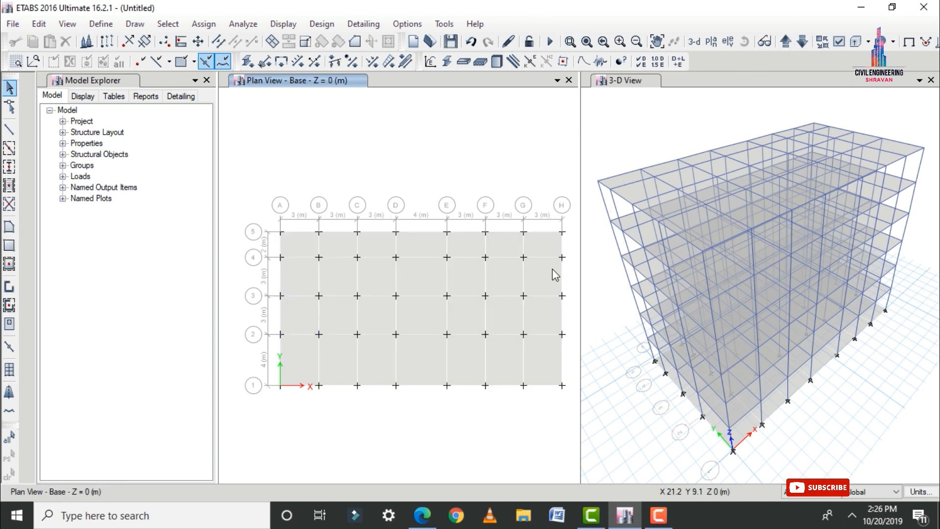
click(816, 492)
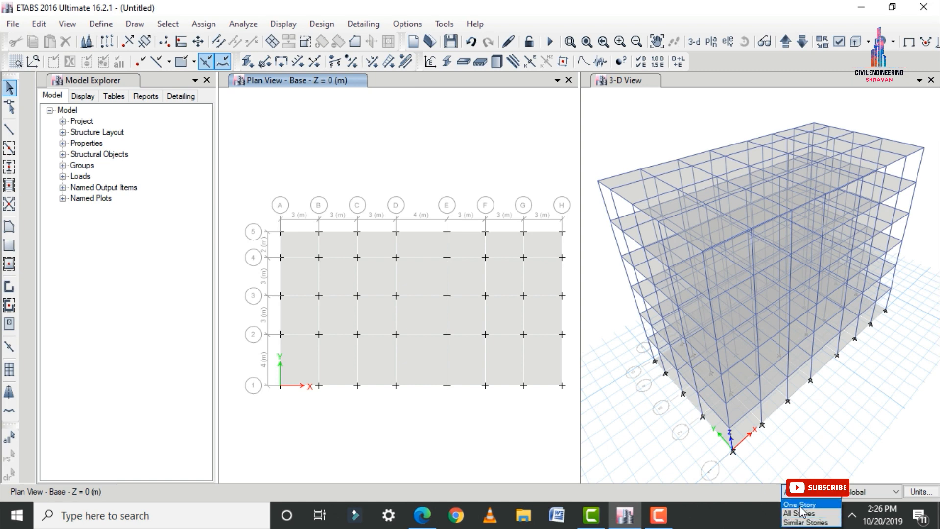
click(799, 504)
drag(264, 205, 563, 409)
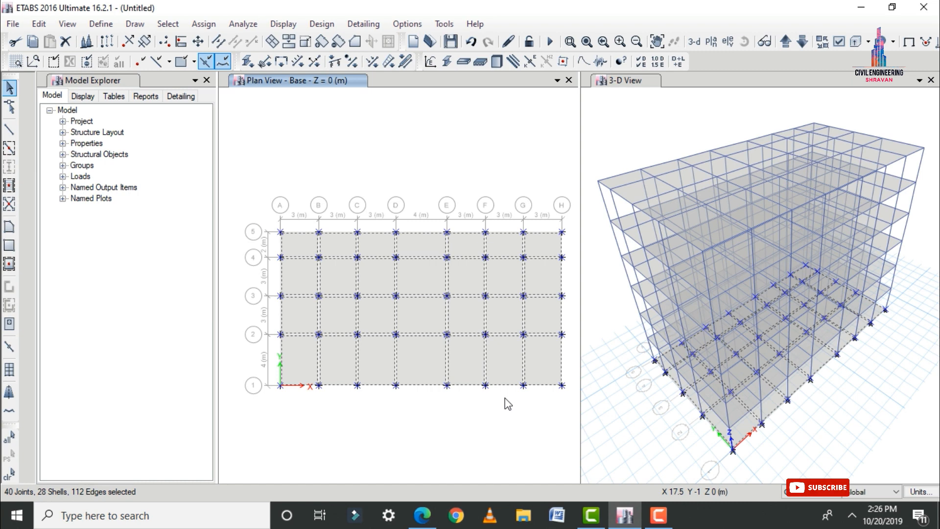
key(Delete)
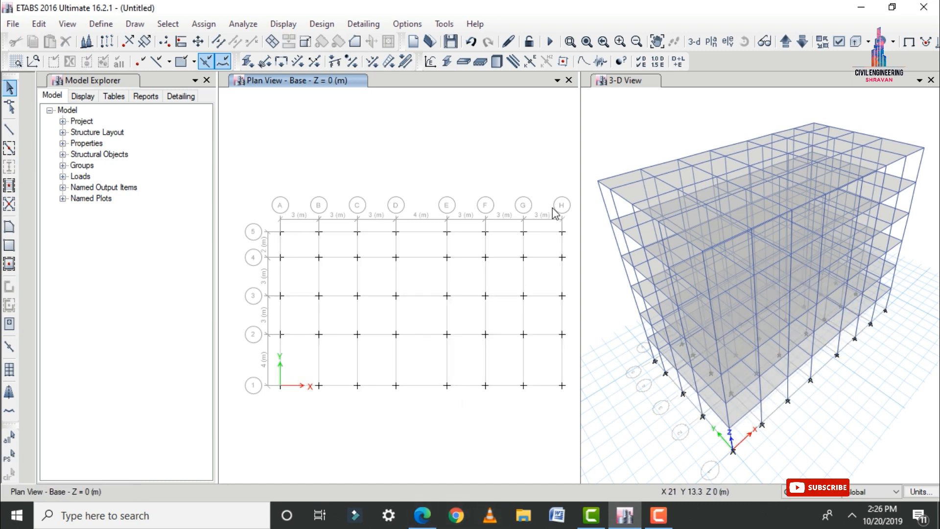
click(800, 42)
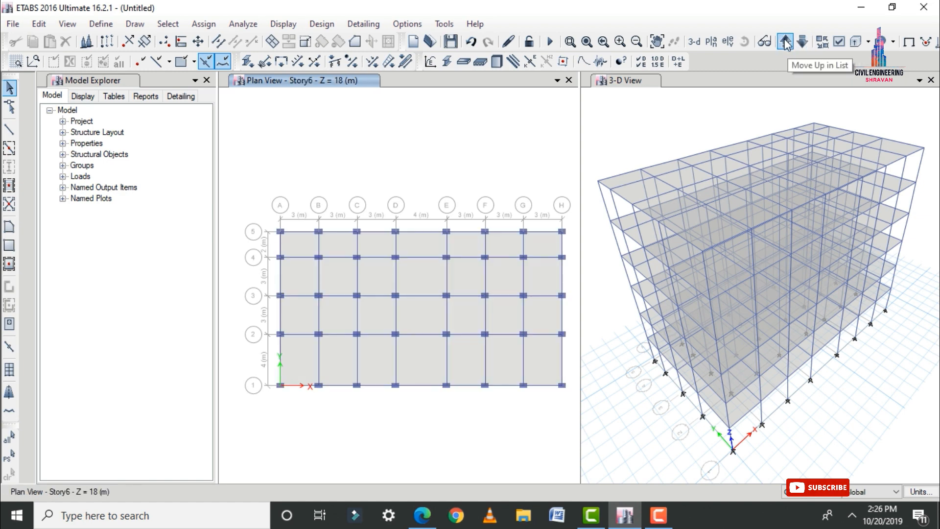
click(786, 42)
click(801, 41)
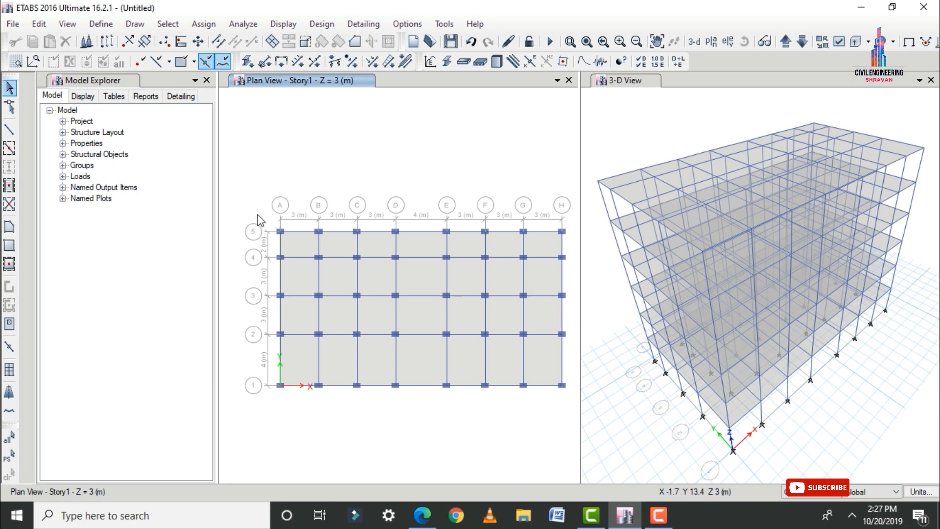
drag(255, 219, 412, 237)
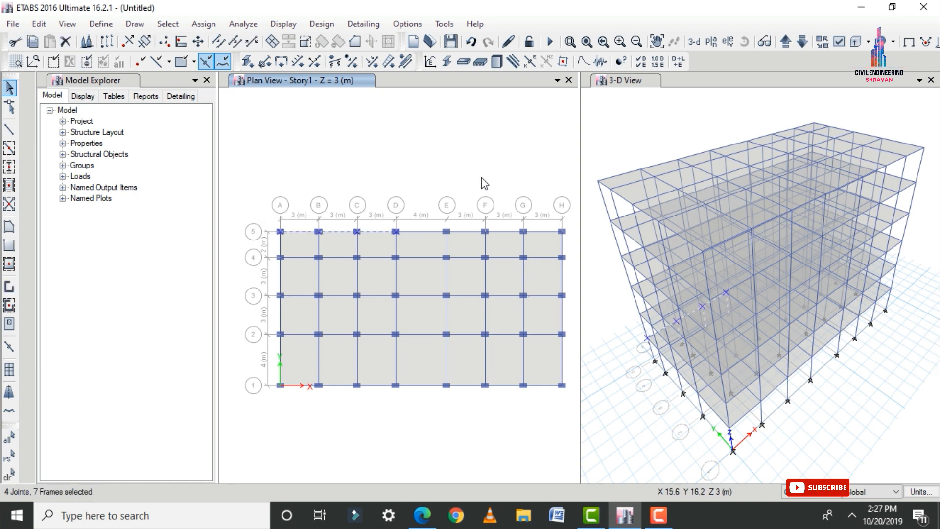
ctrl+click(319, 235)
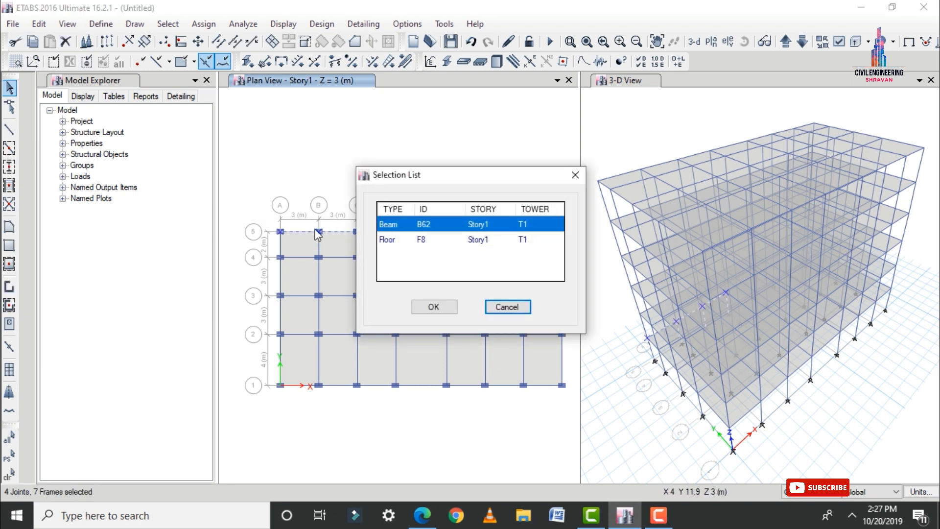
click(499, 307)
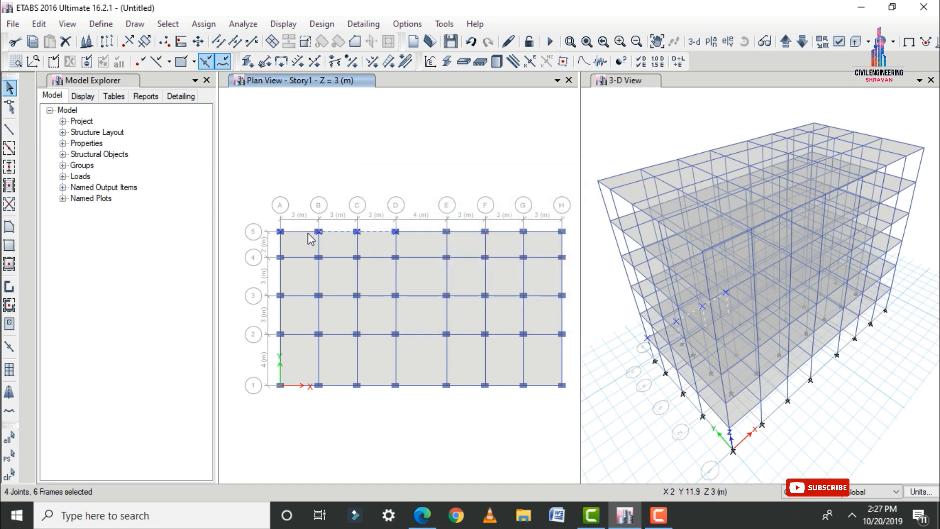
drag(443, 240, 577, 219)
drag(268, 248, 297, 407)
click(472, 352)
key(ctrl+z)
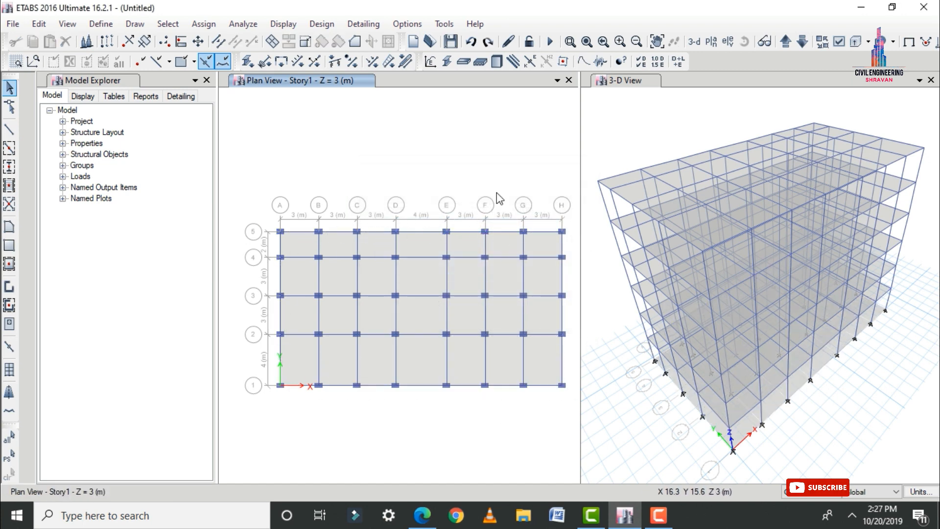
drag(263, 214, 301, 249)
scroll(301, 249, down, 4)
scroll(301, 250, up, 8)
scroll(374, 236, up, 4)
drag(375, 237, 439, 312)
scroll(439, 311, down, 5)
click(369, 205)
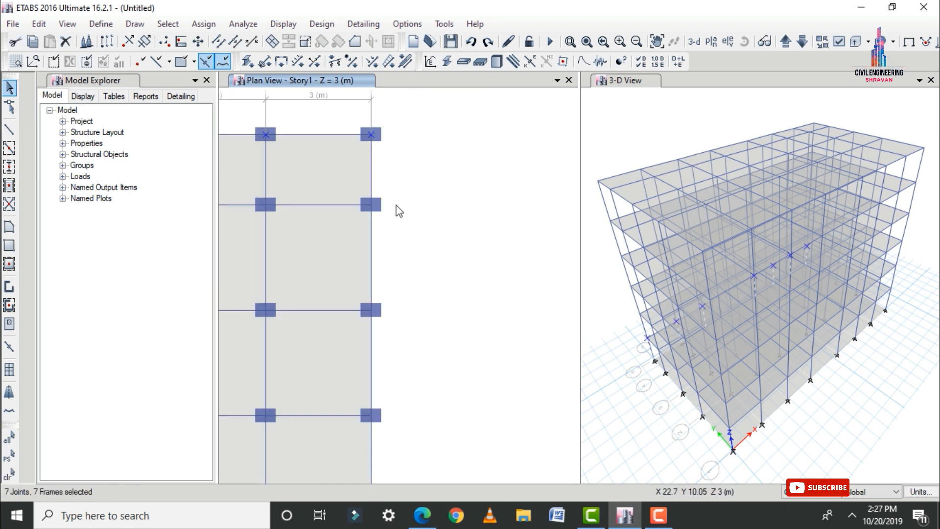
click(368, 317)
click(471, 42)
click(488, 42)
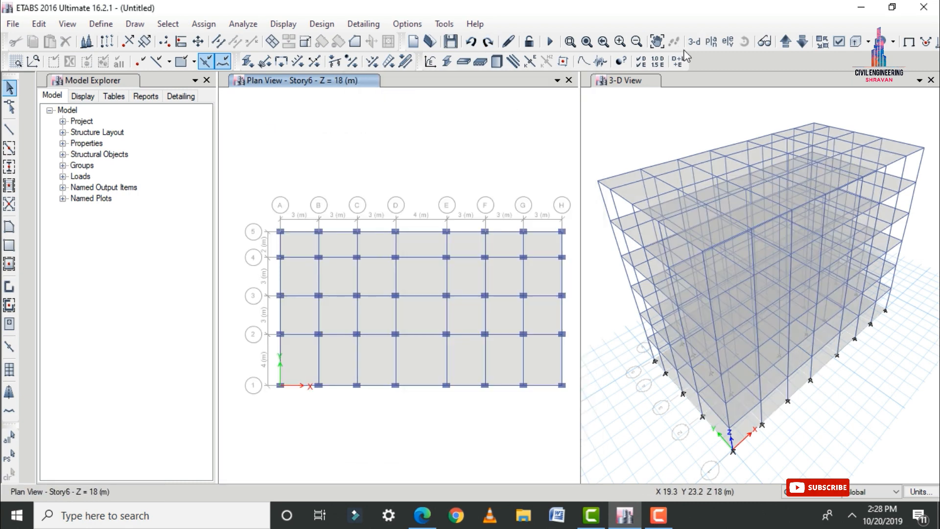
Delete the columns at all perimeter grid intersections on the Story1 plan, keeping the interior columns
click(802, 41)
scroll(286, 216, up, 6)
drag(230, 248, 290, 301)
drag(380, 249, 436, 300)
scroll(362, 249, up, 4)
drag(313, 211, 411, 293)
scroll(297, 231, down, 8)
drag(384, 223, 491, 262)
scroll(414, 228, up, 5)
scroll(474, 227, up, 5)
drag(343, 249, 389, 291)
drag(448, 247, 492, 292)
middle_drag(460, 237, 434, 151)
drag(465, 274, 425, 234)
click(442, 289)
drag(465, 385, 425, 339)
click(424, 359)
middle_drag(455, 421, 502, 121)
drag(467, 143, 514, 186)
drag(468, 286, 514, 324)
drag(363, 285, 409, 325)
drag(258, 284, 314, 333)
middle_drag(235, 274, 430, 324)
drag(442, 354, 488, 401)
drag(300, 354, 397, 423)
drag(244, 378, 290, 423)
drag(308, 390, 354, 438)
drag(295, 304, 345, 284)
drag(301, 345, 343, 388)
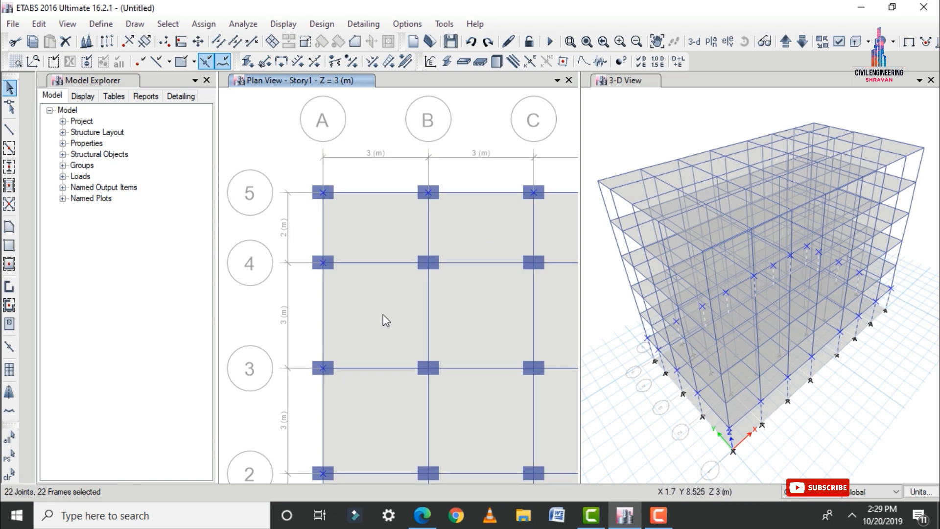
key(Delete)
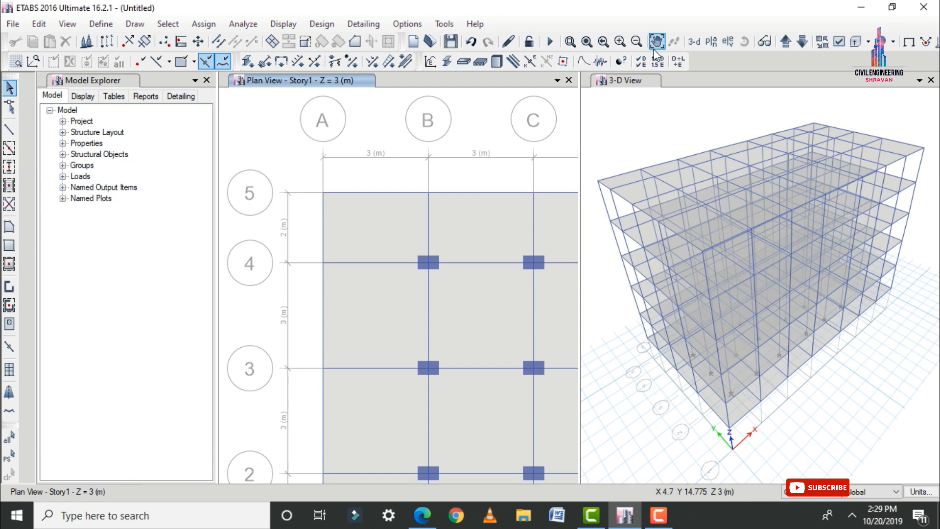
Review the floor plans from Story6 down to Base and back up to Story1 to check the remaining columns
click(711, 40)
click(523, 422)
click(423, 422)
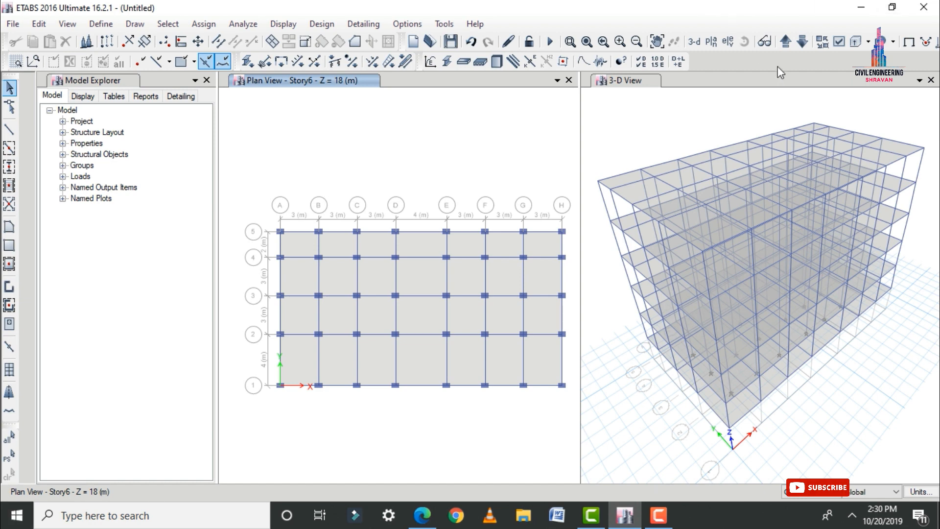
click(802, 42)
click(799, 42)
click(801, 41)
click(801, 40)
click(801, 40)
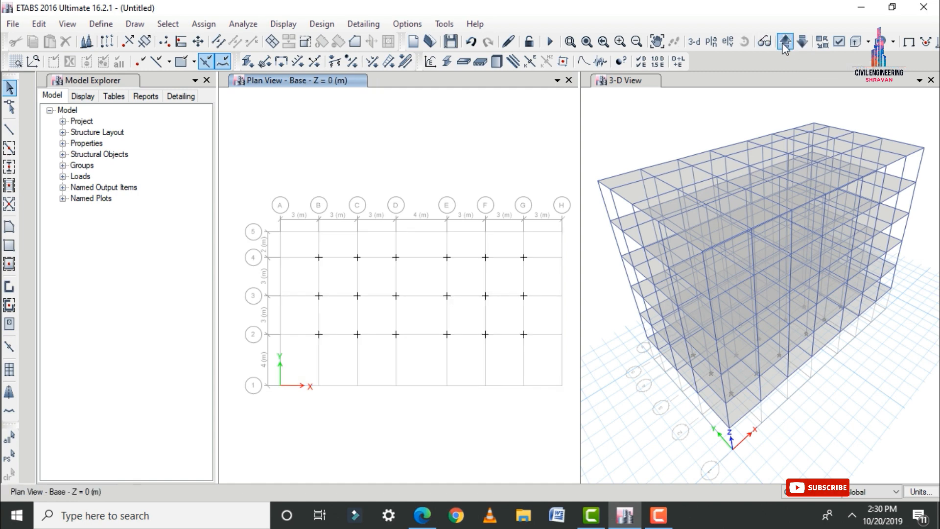
click(781, 42)
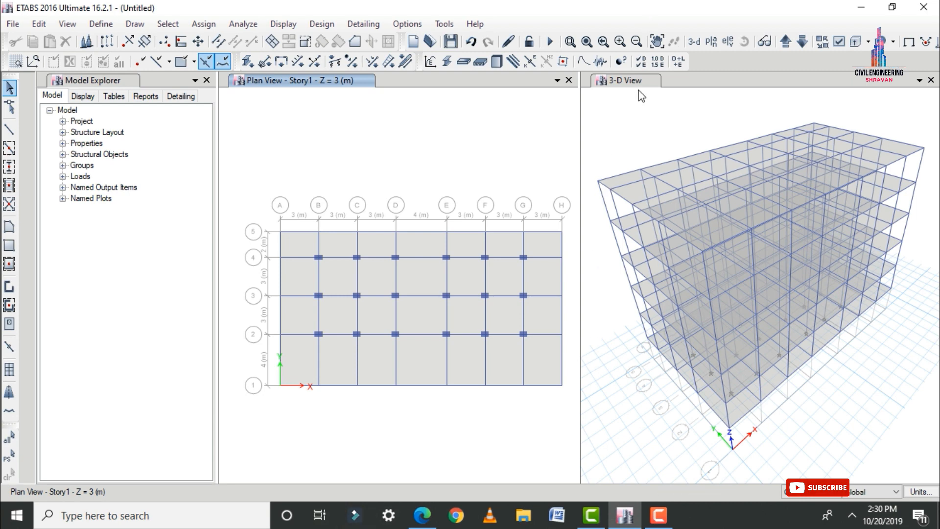
Display extruded frames and shells in all windows and set the 3-D window to the default 3-D view
click(618, 121)
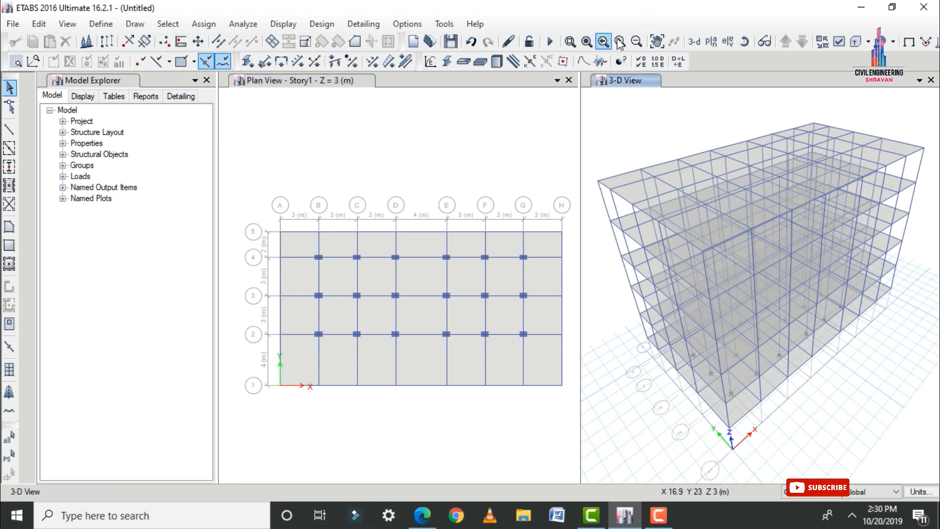
click(837, 41)
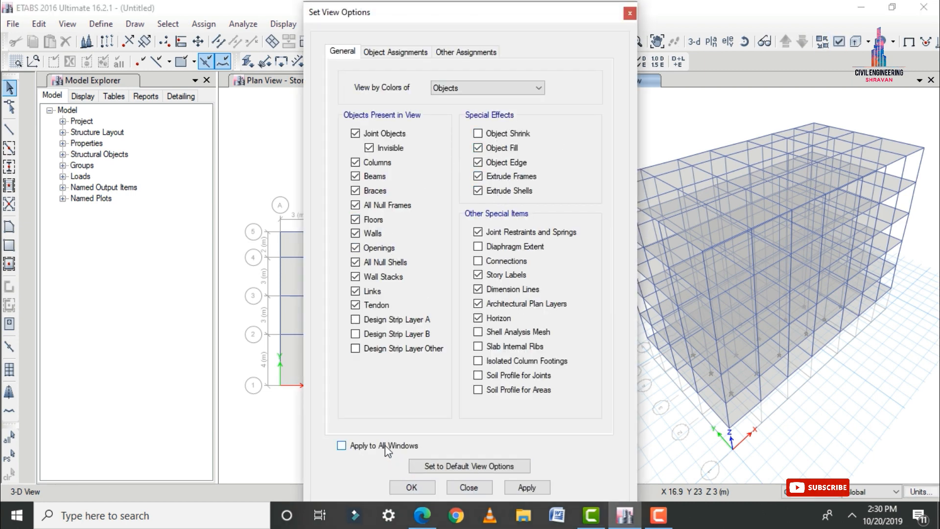
click(527, 484)
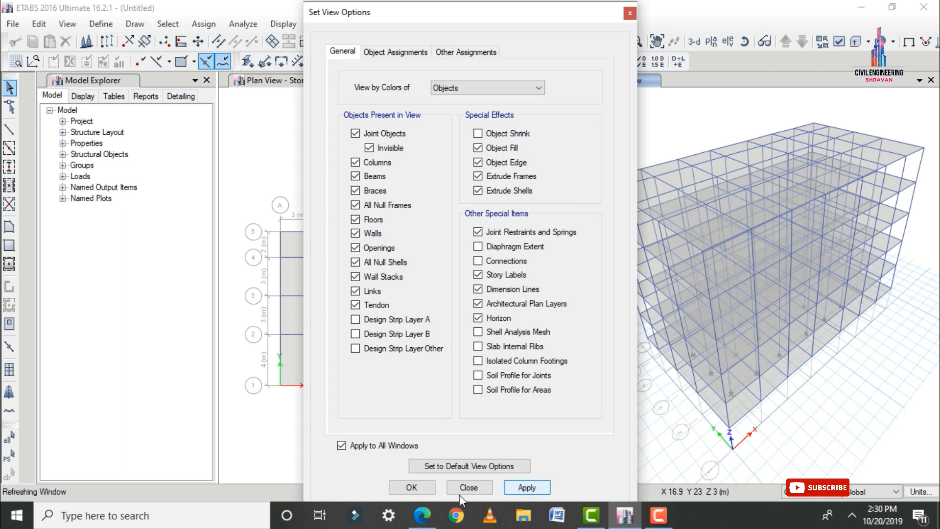
click(423, 486)
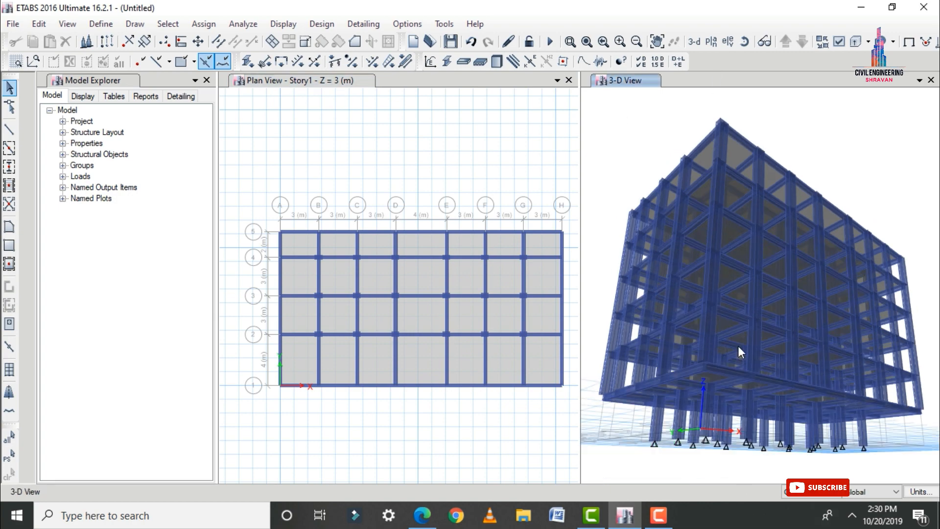
click(694, 41)
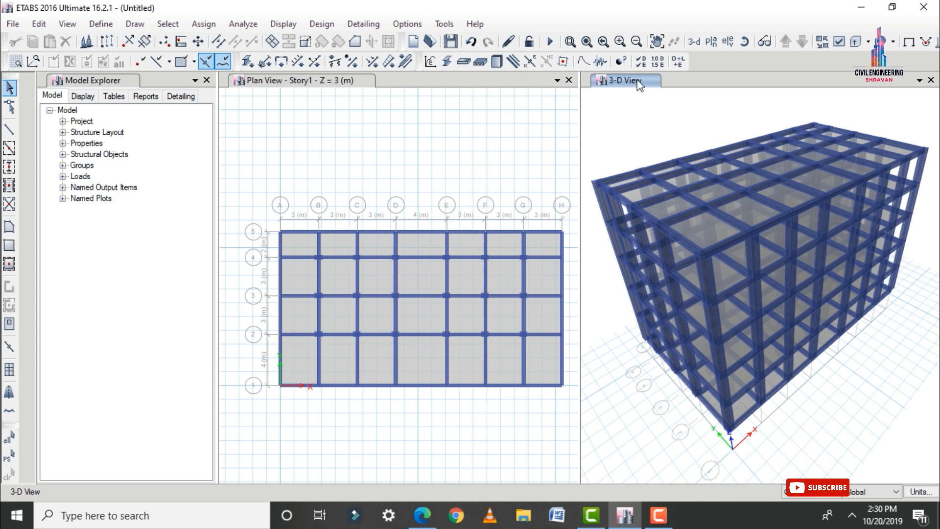
Add a load pattern named EQ X of type Seismic with the IS1893 2002 auto lateral load
click(101, 23)
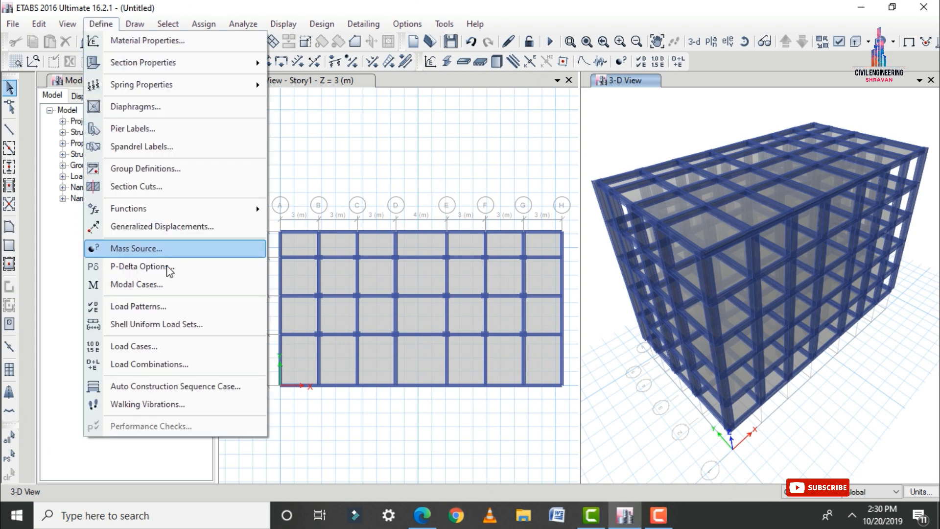
click(148, 306)
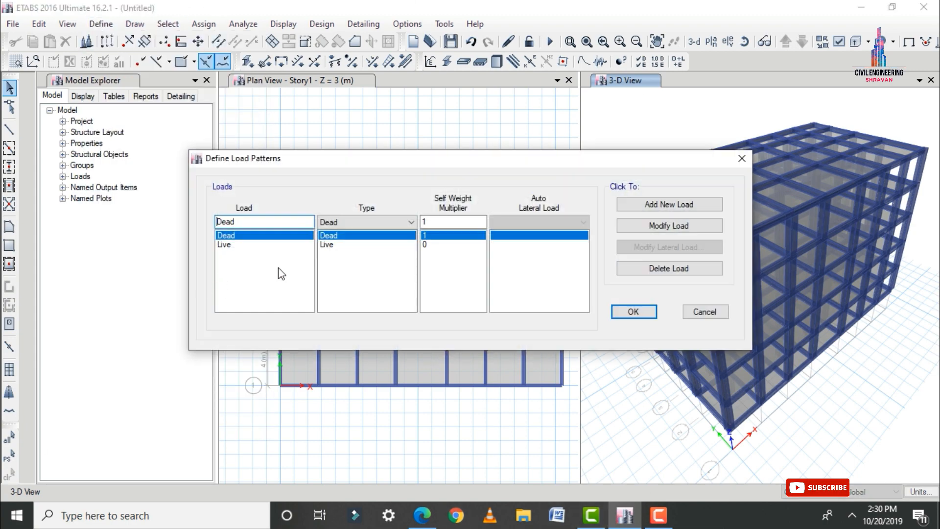
double_click(270, 223)
text(eq X)
click(372, 222)
click(360, 290)
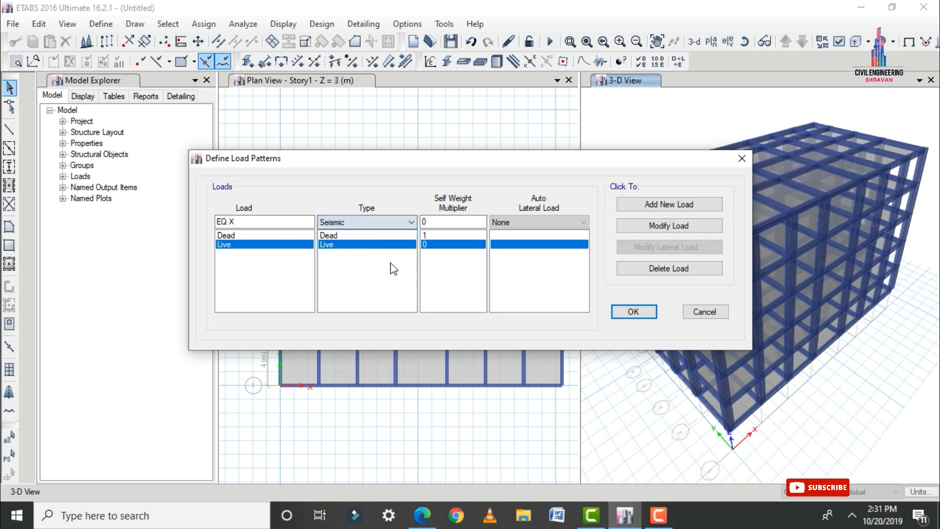
click(553, 223)
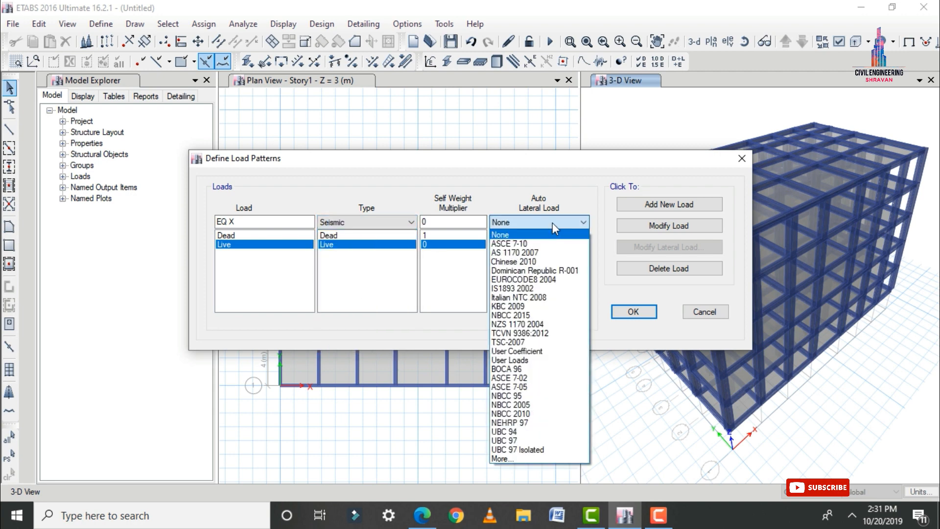
click(516, 289)
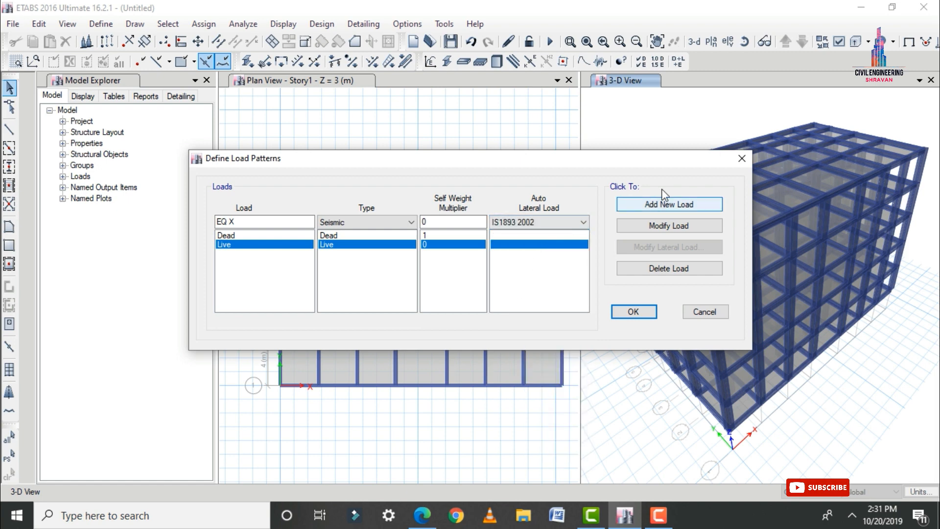
click(667, 205)
Add a second Seismic load pattern named EQ Y, also using the IS1893 2002 auto lateral load
click(268, 221)
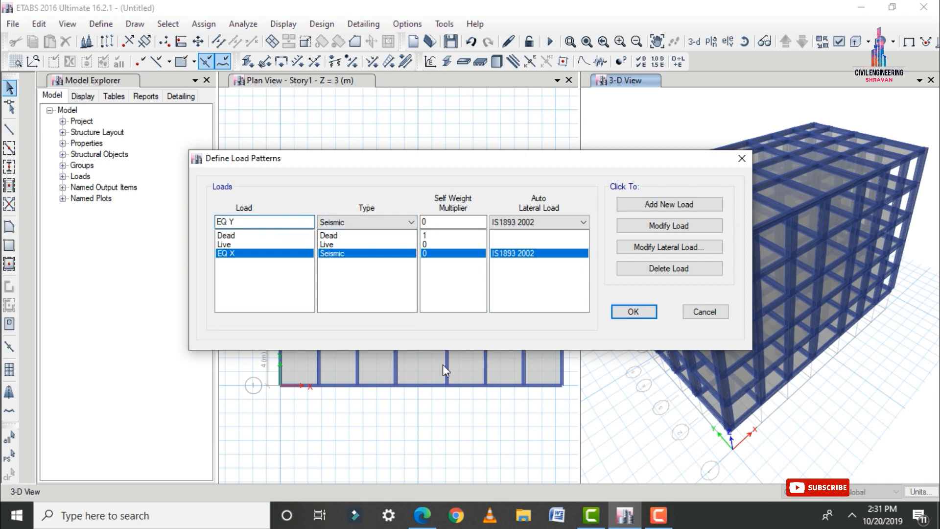
text(Y)
click(669, 204)
Add two Wind load patterns named W X and W Y, both using the Indian IS 875:2015 auto lateral load
drag(274, 221, 80, 223)
text(W X)
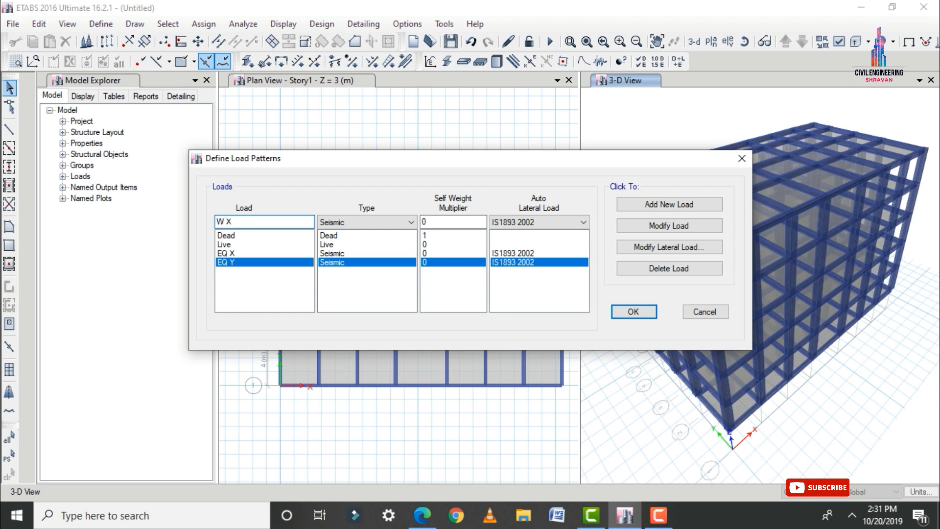
click(377, 224)
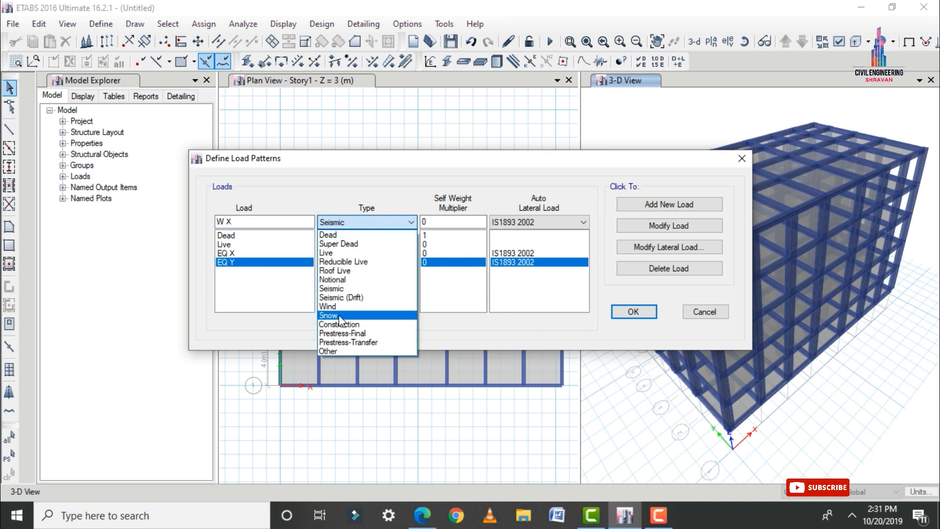
click(344, 313)
click(533, 222)
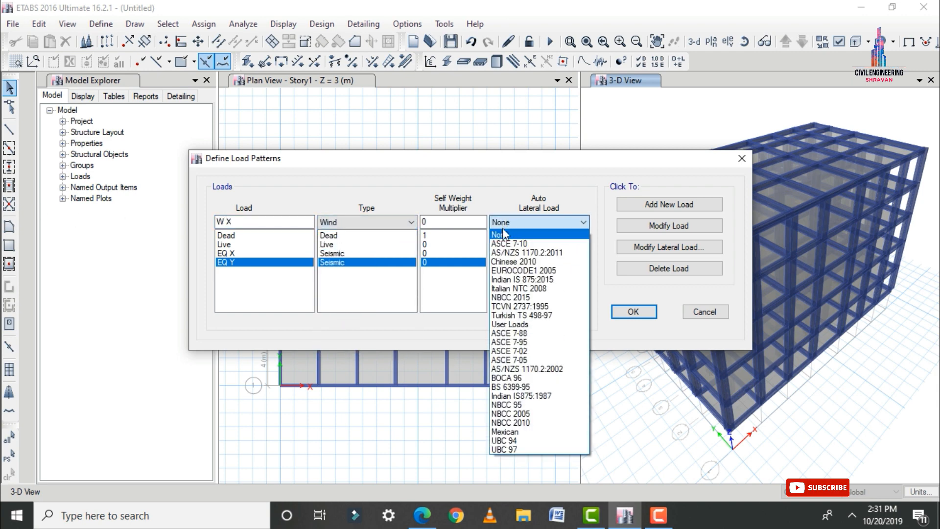
click(517, 279)
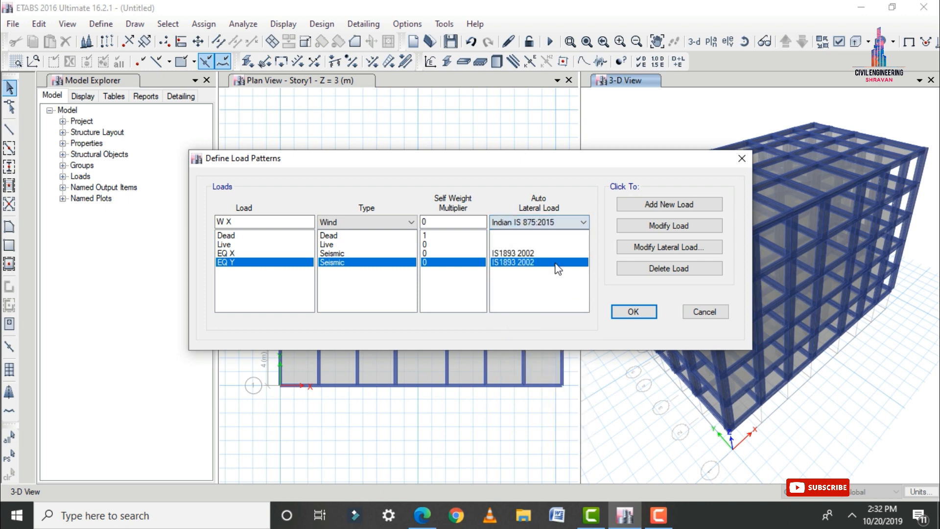
click(654, 207)
click(274, 218)
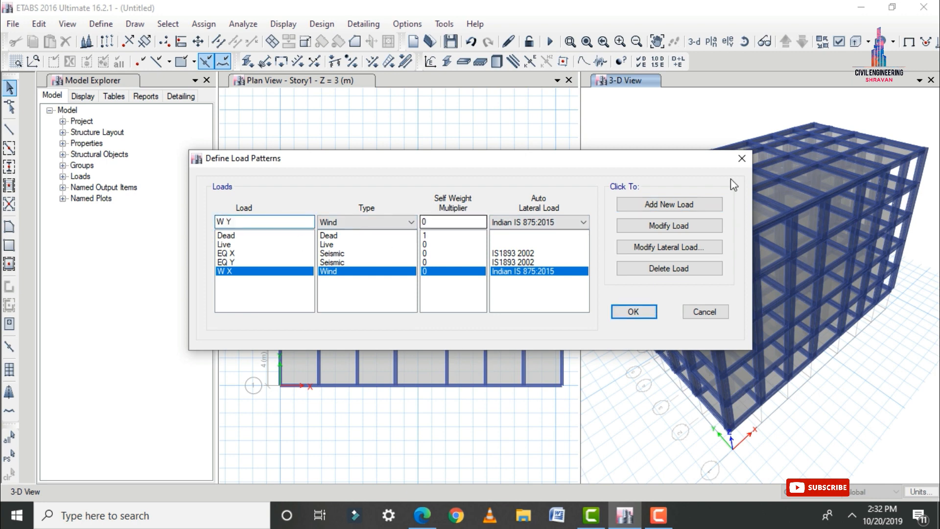
click(690, 207)
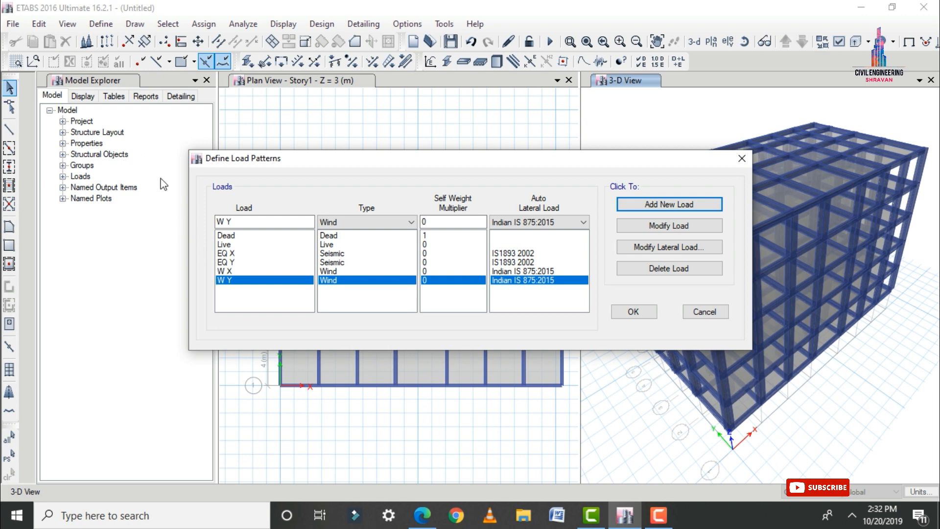
Limit the EQ X lateral load to X Dir only, without eccentricities or Y directions, using per-code zone factor 0.36 and site type II
click(243, 253)
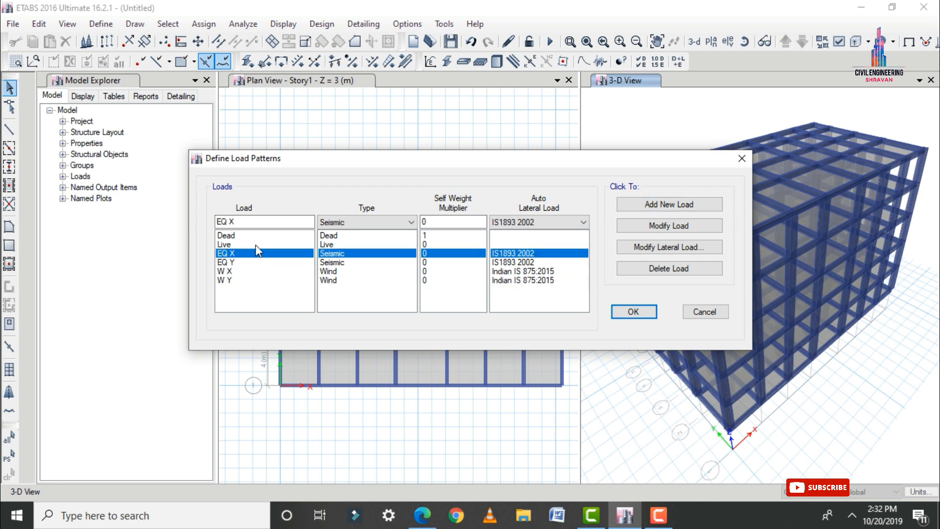
click(669, 248)
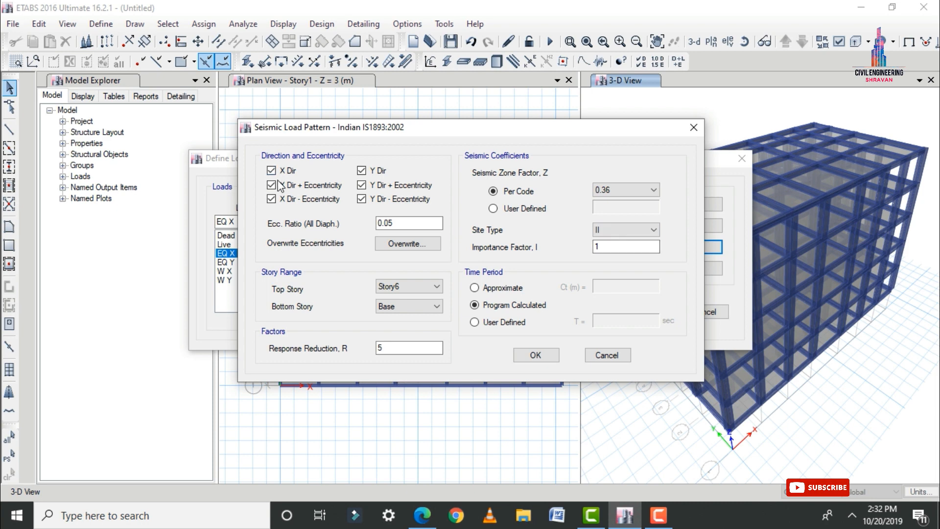
click(272, 198)
click(361, 199)
click(361, 185)
click(361, 170)
scroll(607, 192, up, 2)
click(607, 191)
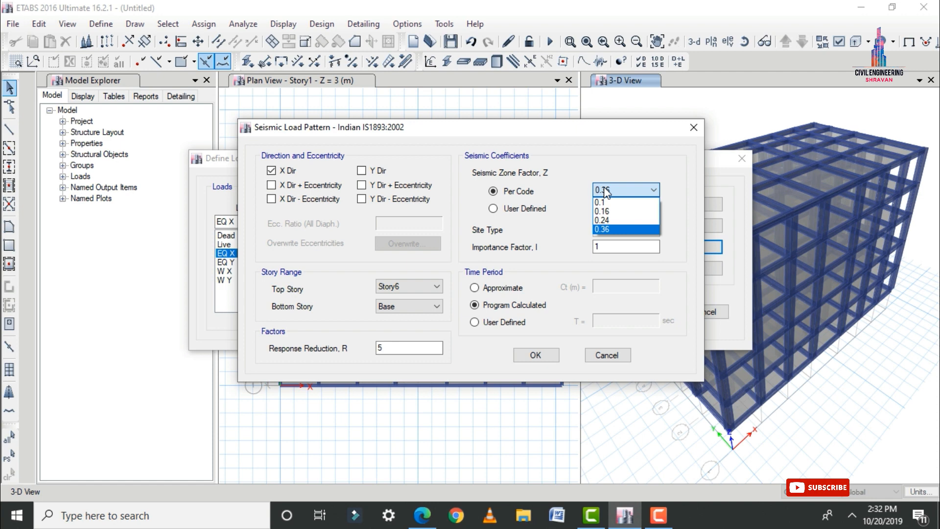
click(606, 191)
click(609, 250)
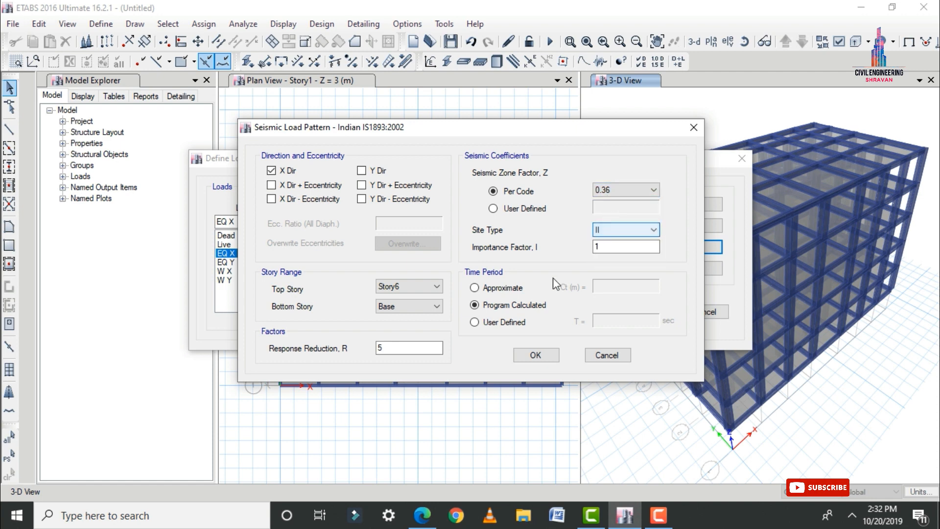
click(524, 354)
Limit the EQ Y lateral load to Y Dir only, clearing the X direction and all eccentricity options
click(254, 262)
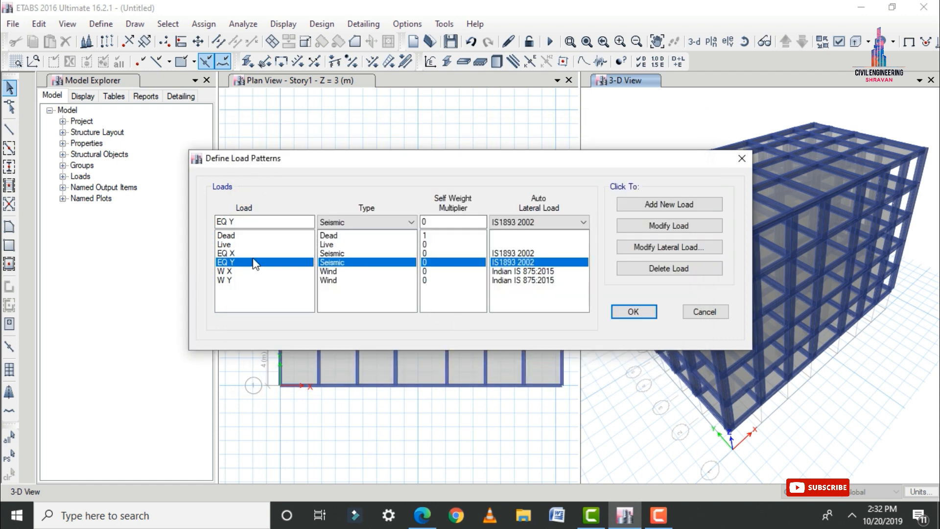
click(626, 247)
click(273, 170)
click(281, 198)
click(361, 199)
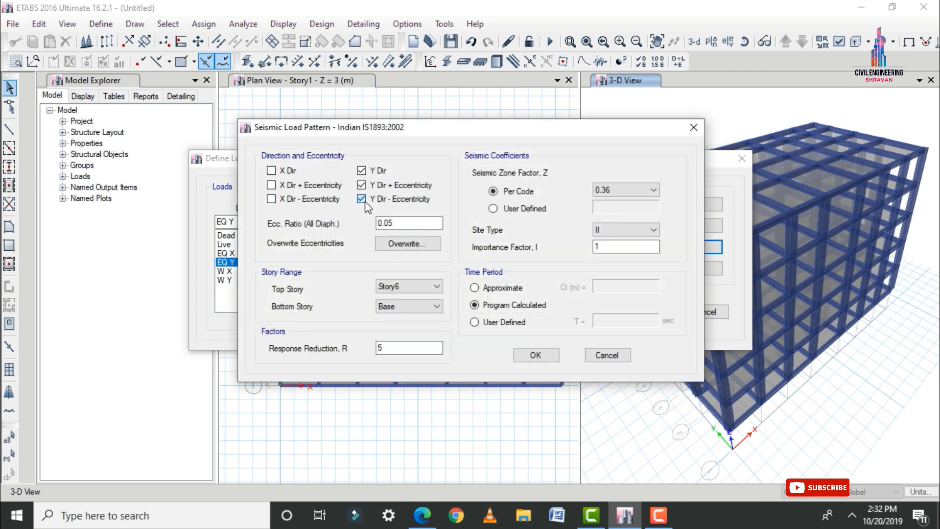
click(361, 185)
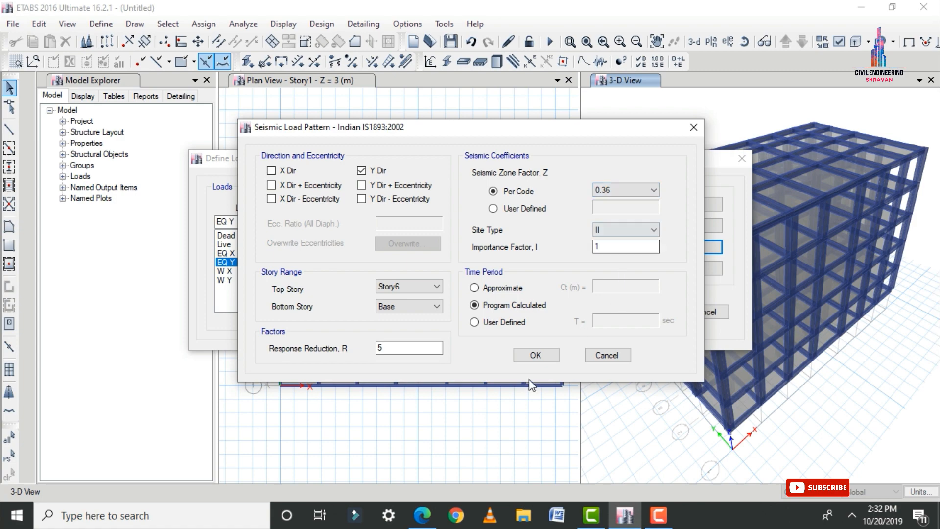
click(535, 356)
Set the W X wind load's speed to 44 m/s and its terrain category to 4
click(293, 272)
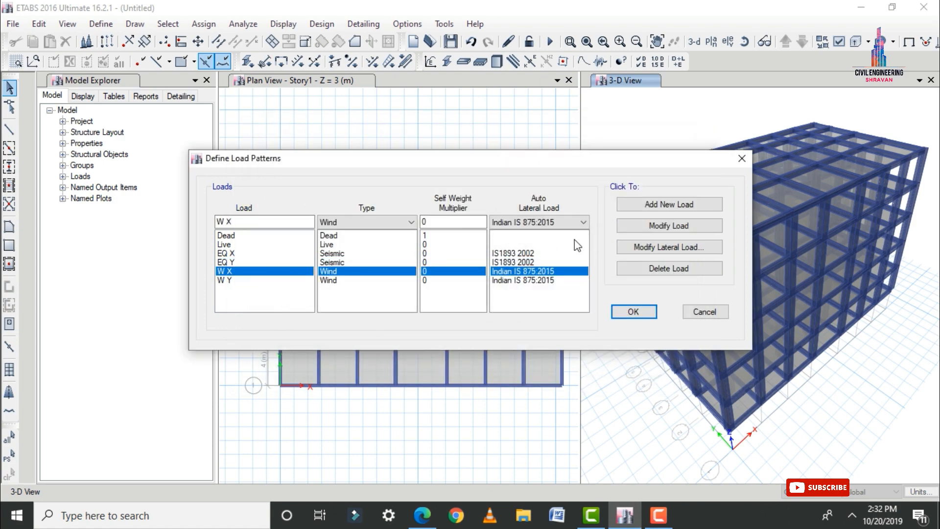
click(638, 248)
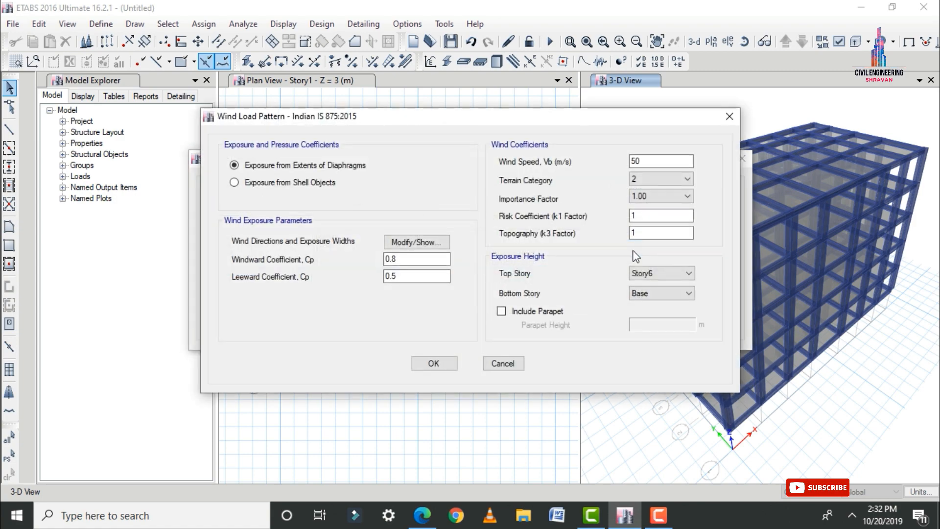
double_click(646, 158)
click(670, 179)
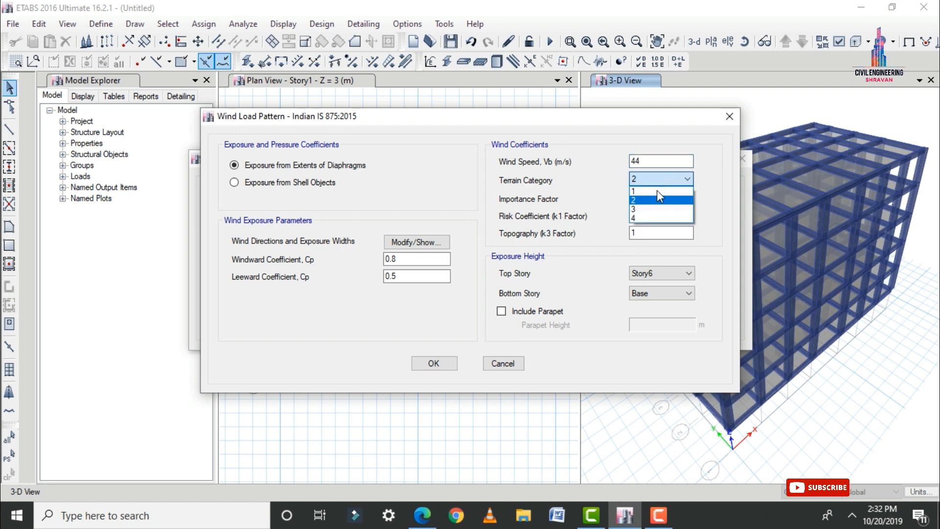
click(642, 214)
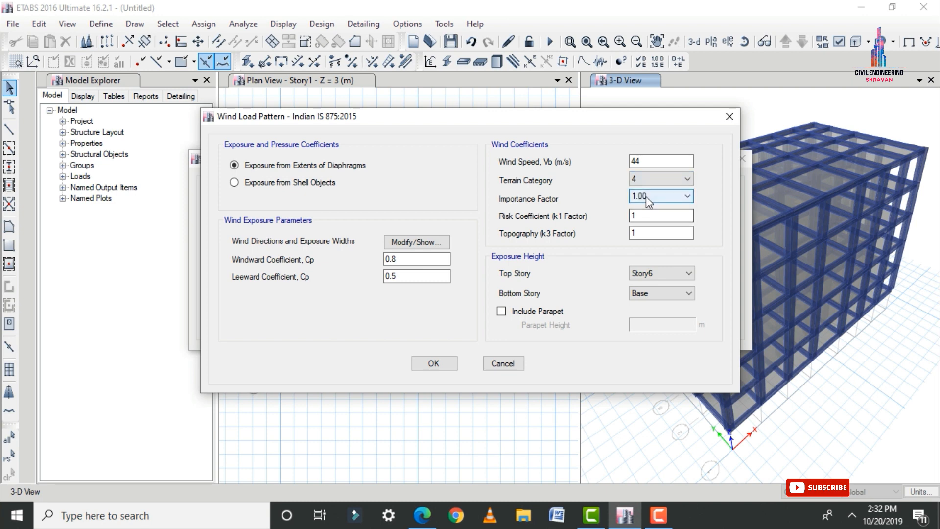
click(422, 364)
Set the W Y wind load's speed to 44 m/s and its terrain category to 4
click(250, 280)
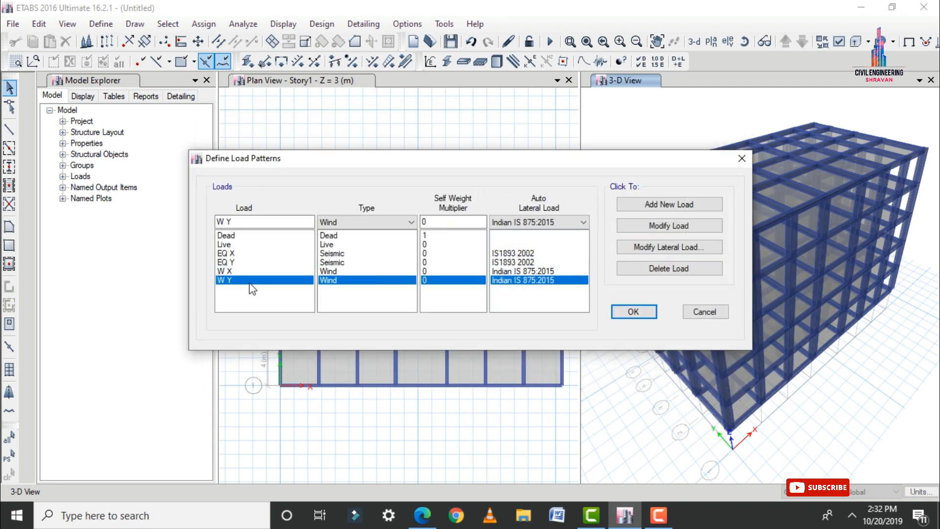
click(685, 249)
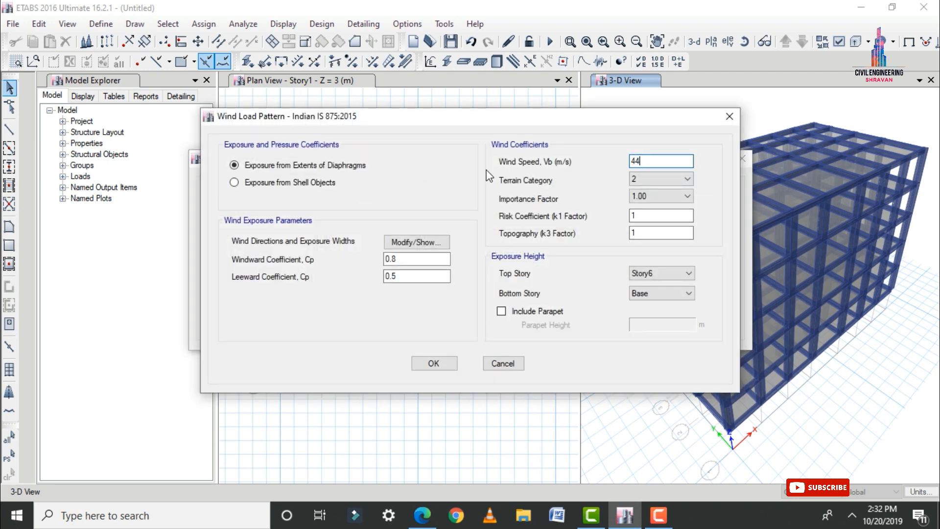
click(634, 180)
click(641, 218)
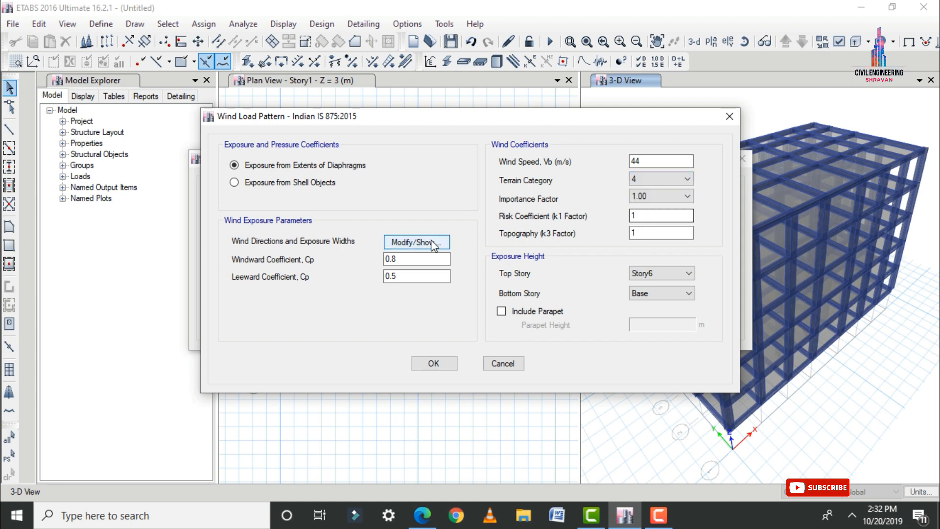
Set the wind direction angle of the W Y exposure width data to 90 degrees
click(433, 243)
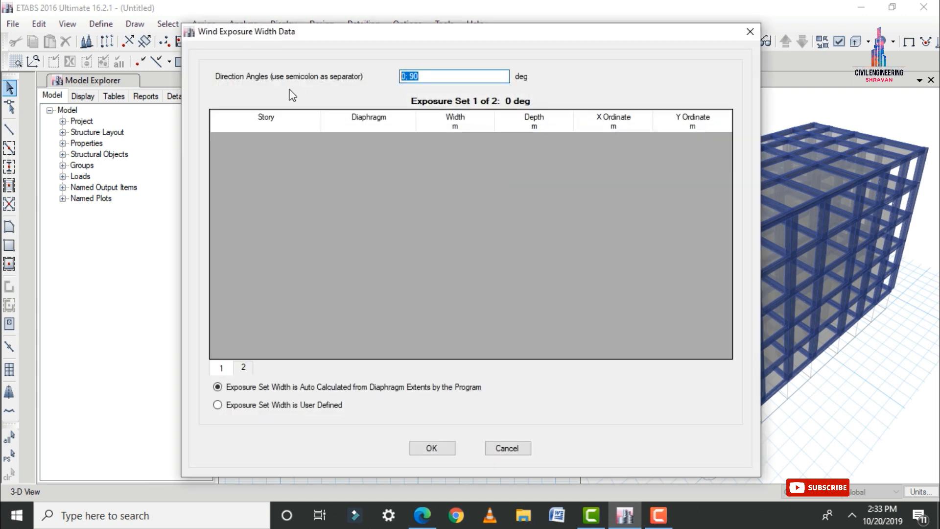
text(90)
click(431, 448)
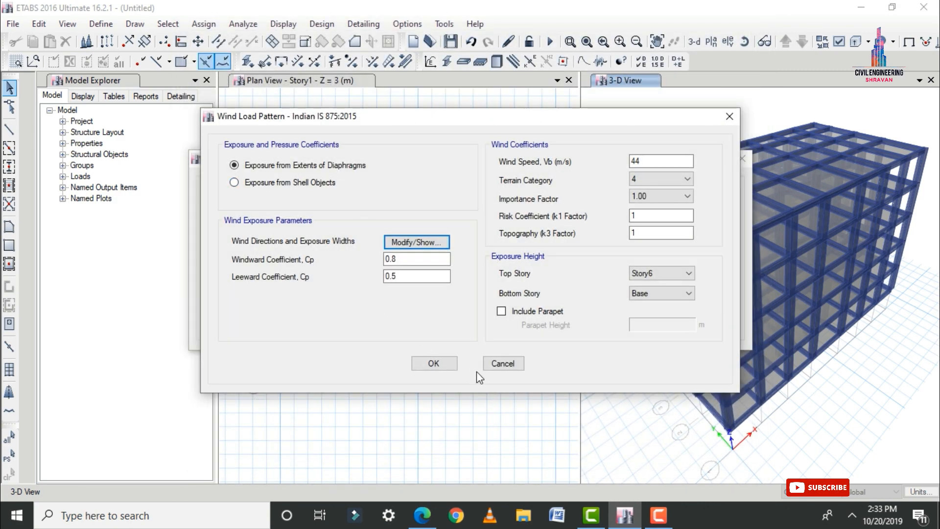
click(433, 362)
Set the W X wind direction angle to 0 degrees and accept all load pattern definitions
click(544, 270)
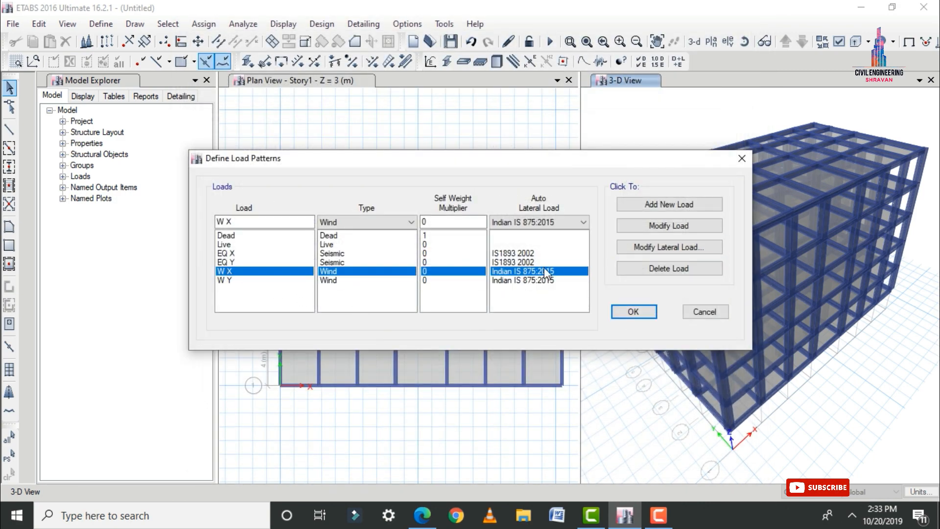
click(677, 248)
click(416, 242)
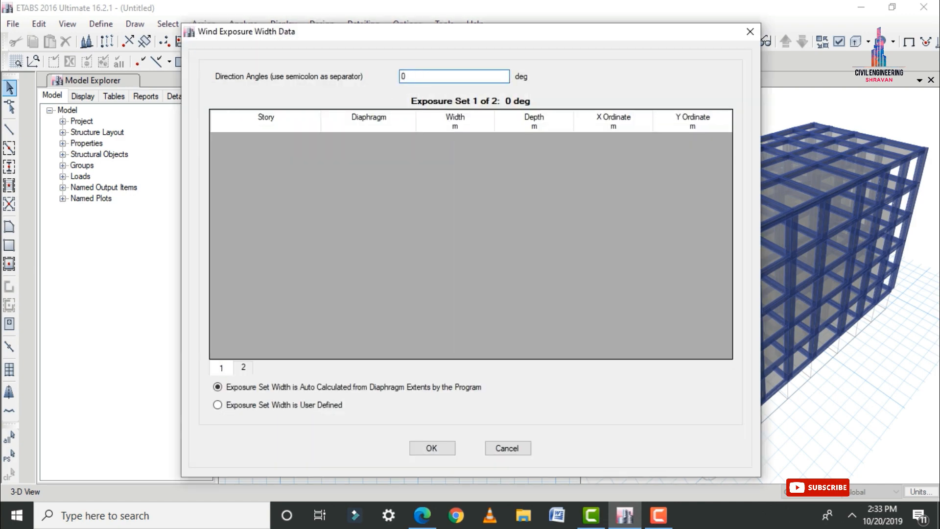
click(433, 448)
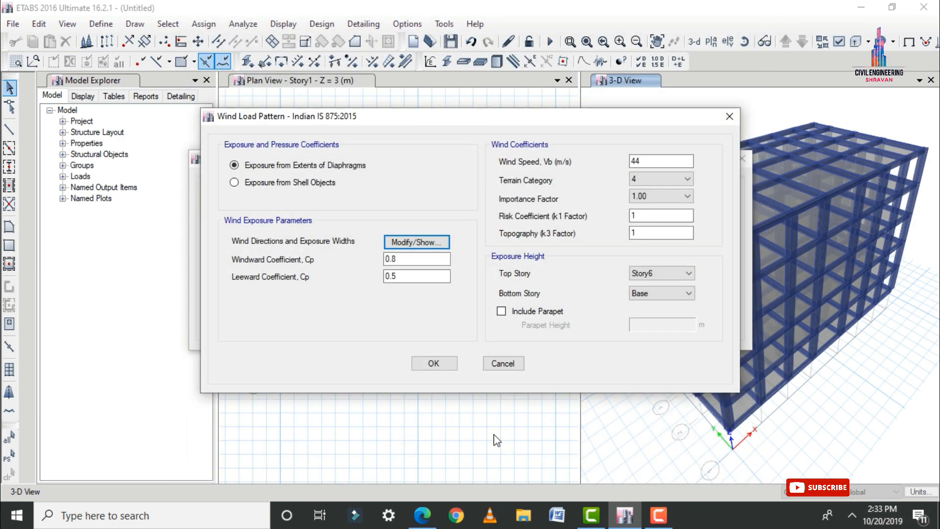
click(433, 364)
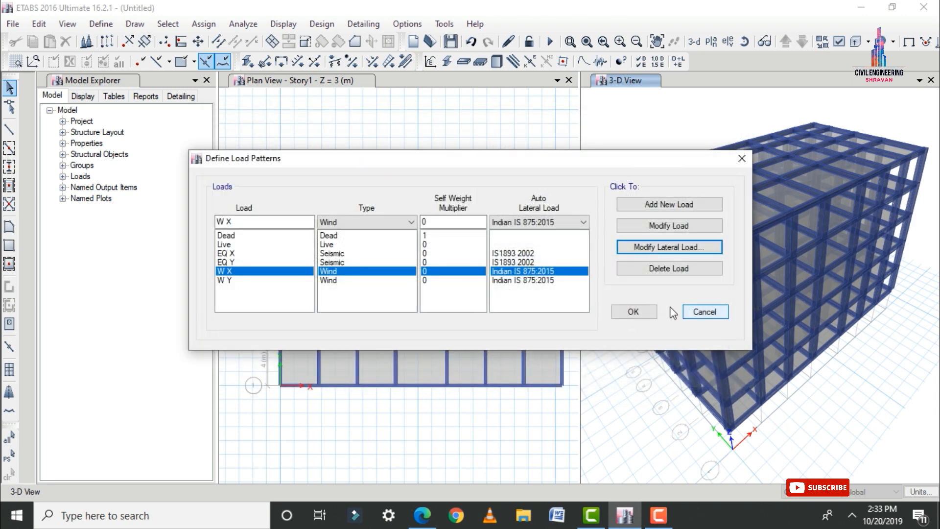
click(633, 311)
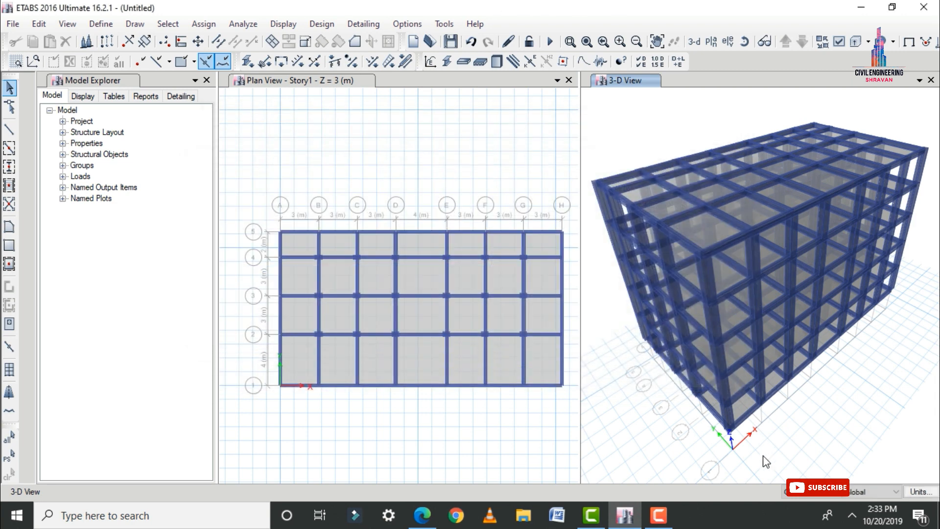
Assign Dead joint loads to the whole model, with 1 kN forces in X, Y, Z and 1 kN-m moments about all axes, added to existing loads
click(396, 163)
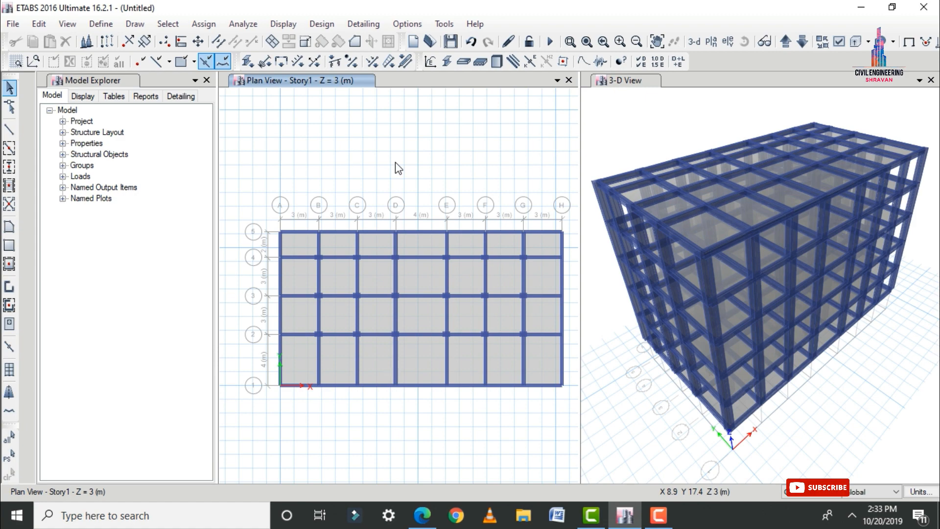
key(ctrl+a)
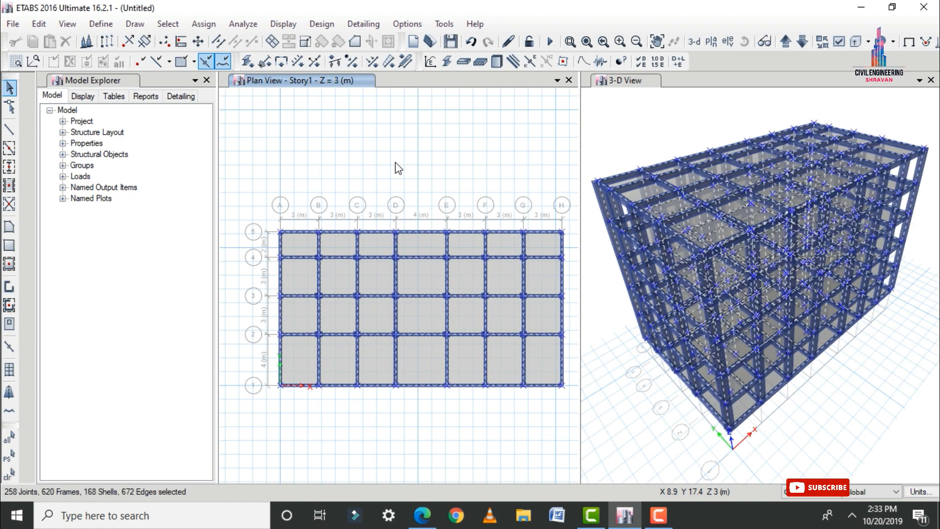
click(204, 24)
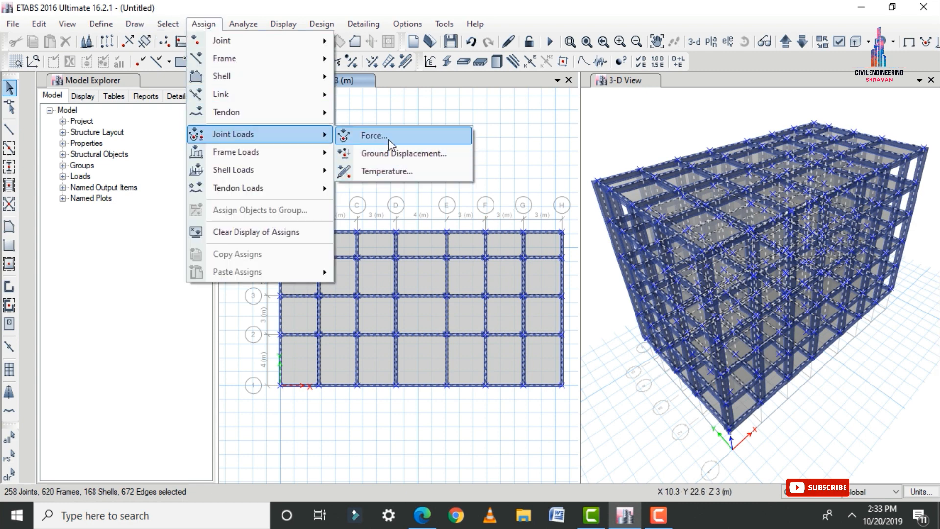
click(587, 255)
double_click(438, 201)
text(1)
key(Tab)
text(11)
key(Tab)
text(1)
key(Tab)
text(1)
key(Tab)
text(1)
key(Tab)
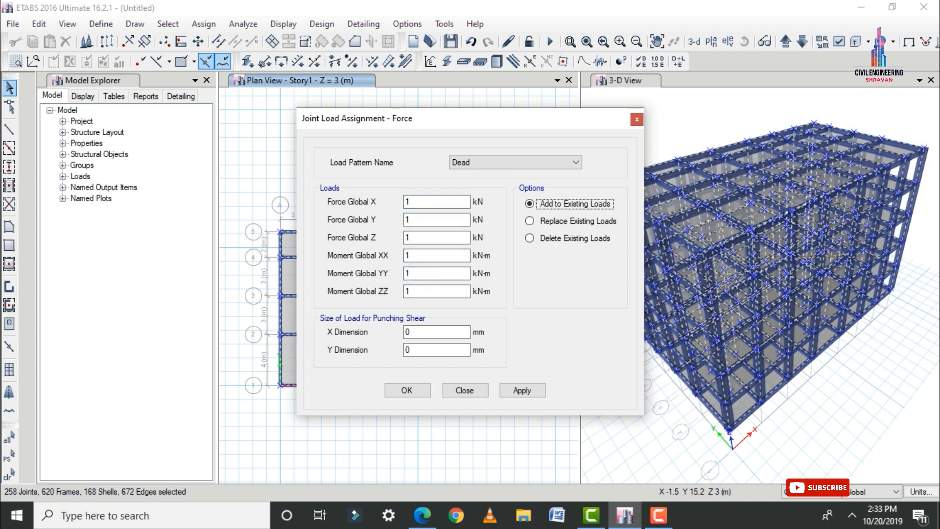
click(537, 390)
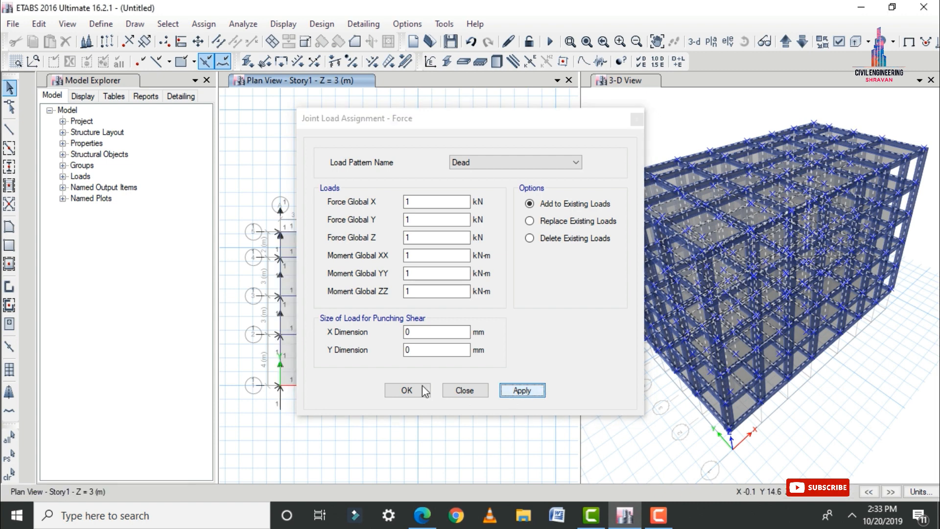
click(407, 391)
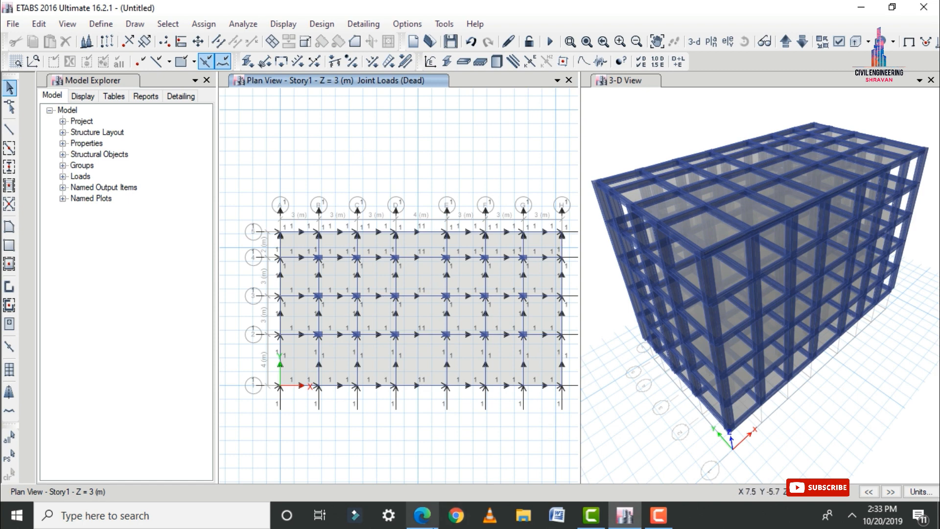
Find and launch the Windows Calculator app
click(188, 515)
text(cal)
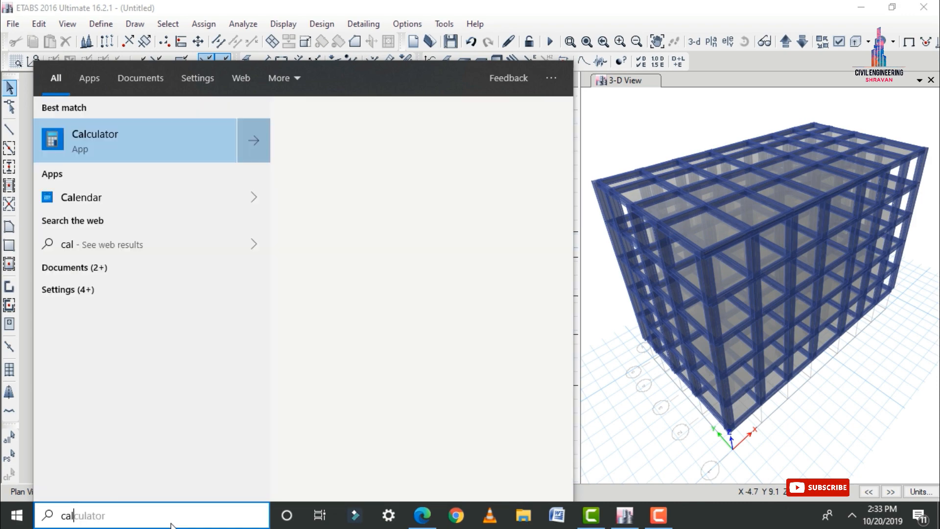
key(Return)
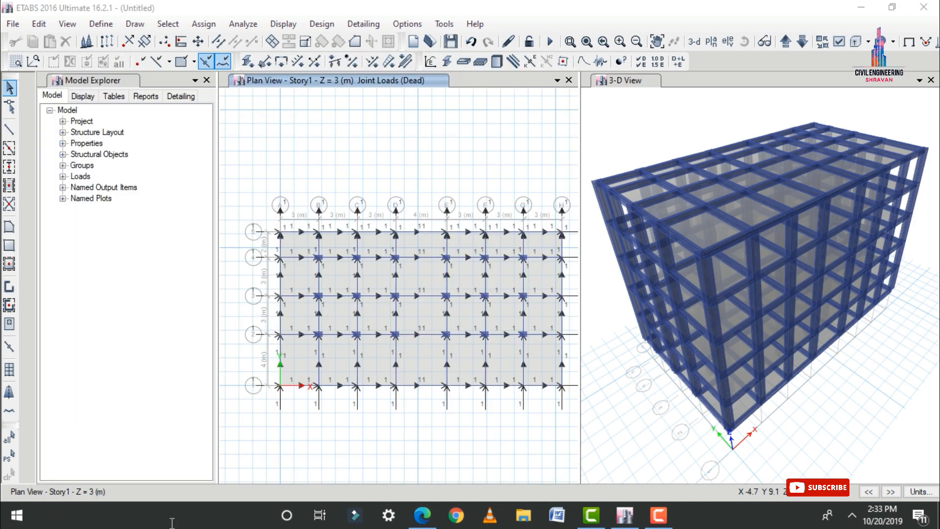
Calculate the beam self-weight as 0.23 × 0.4 × 25 in Calculator, and return to ETABS
text(.)
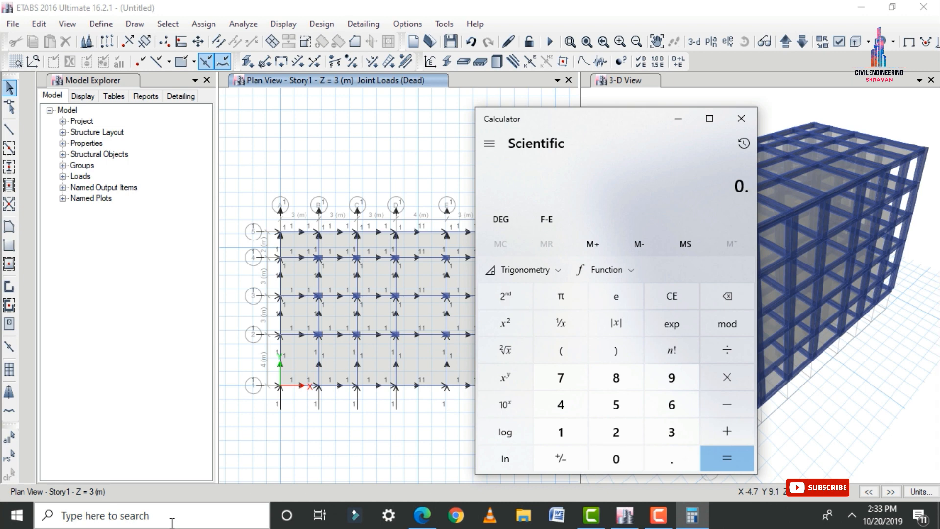
text(23)
text(*0.4)
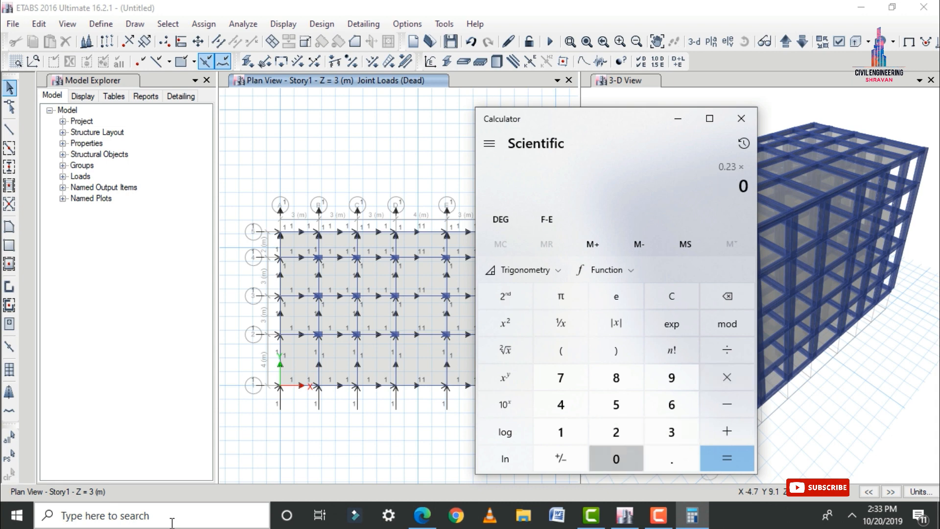
text(*2)
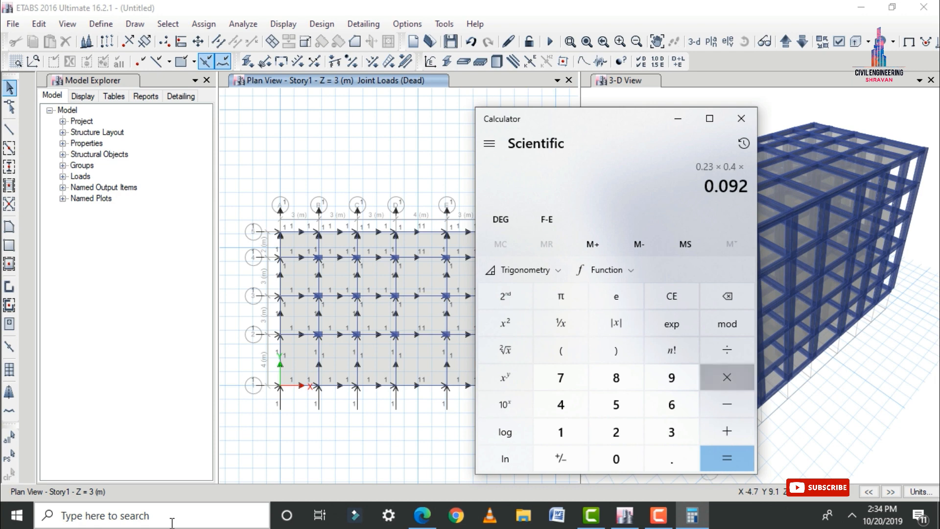
key(Return)
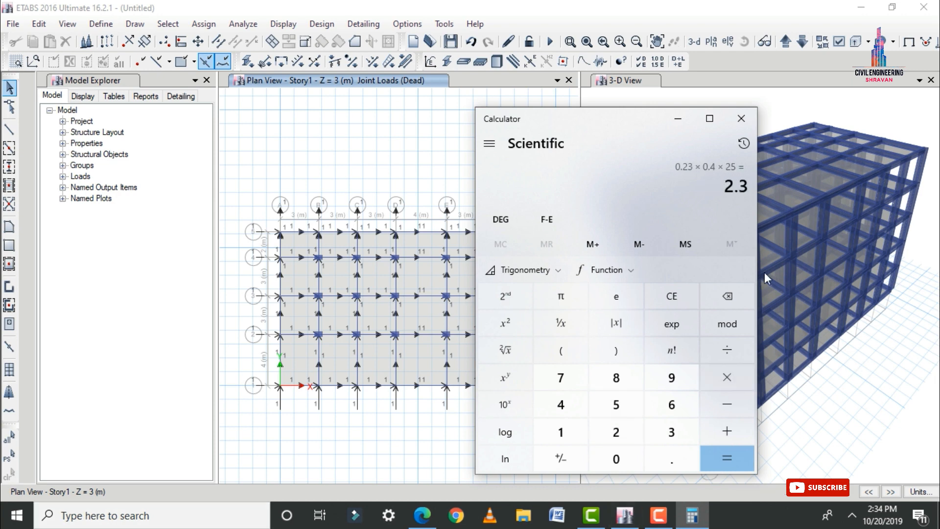
click(693, 122)
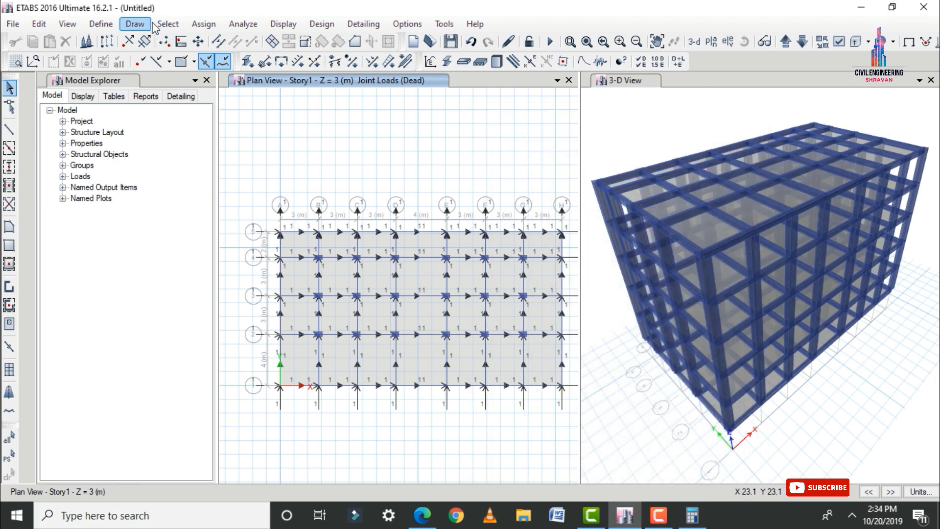
Select all frames with the B0.23X0.4 property, keeping the selection dialog open clear of the plan view
click(168, 23)
mouse_move(190, 41)
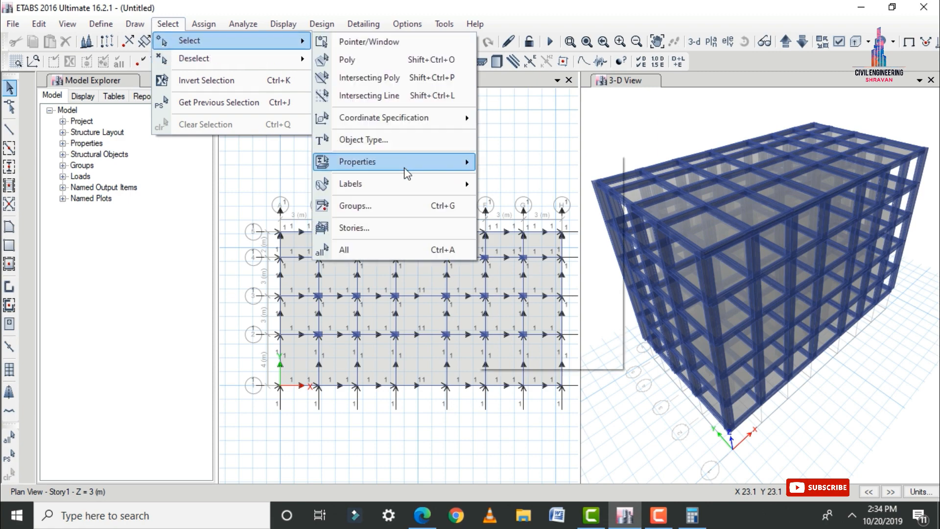
mouse_move(402, 162)
click(533, 186)
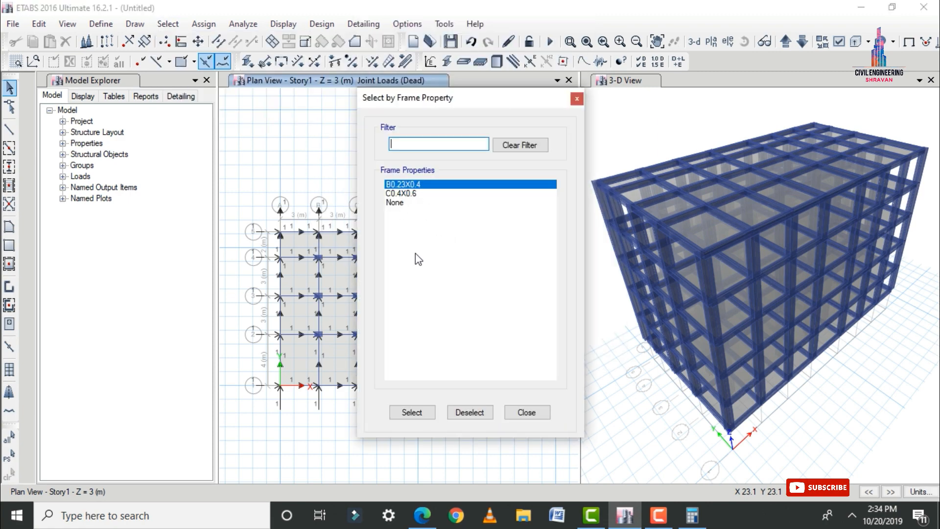
click(413, 412)
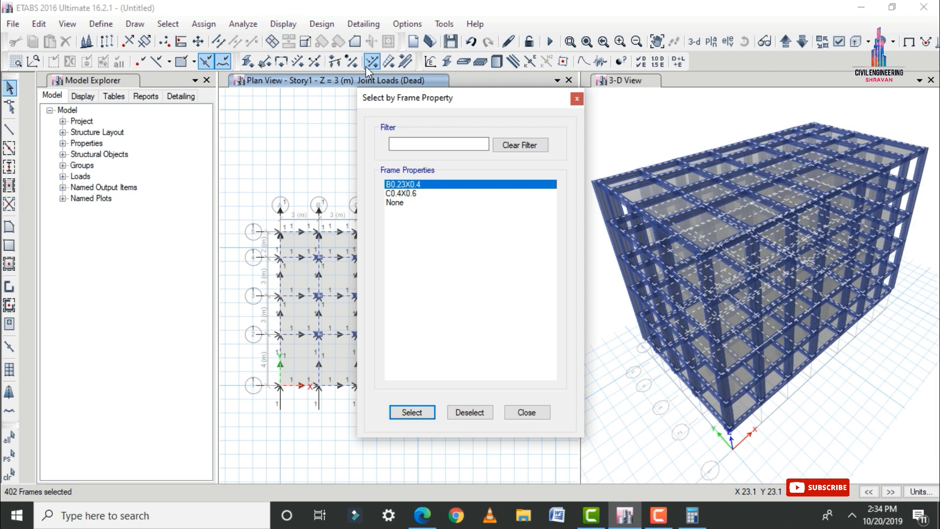
drag(415, 103, 774, 34)
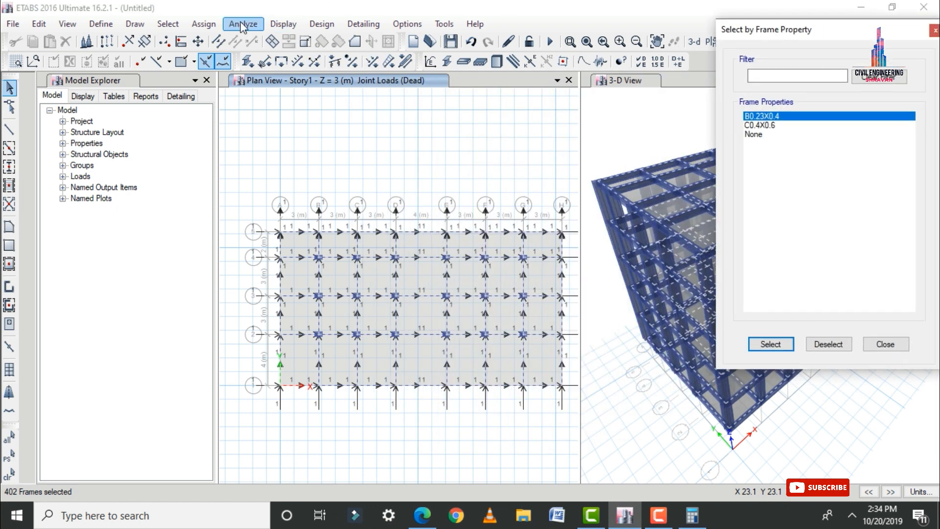
Assign a 2.3 kN/m uniform distributed Dead load in the gravity direction to the selected beams, added to existing loads
click(203, 24)
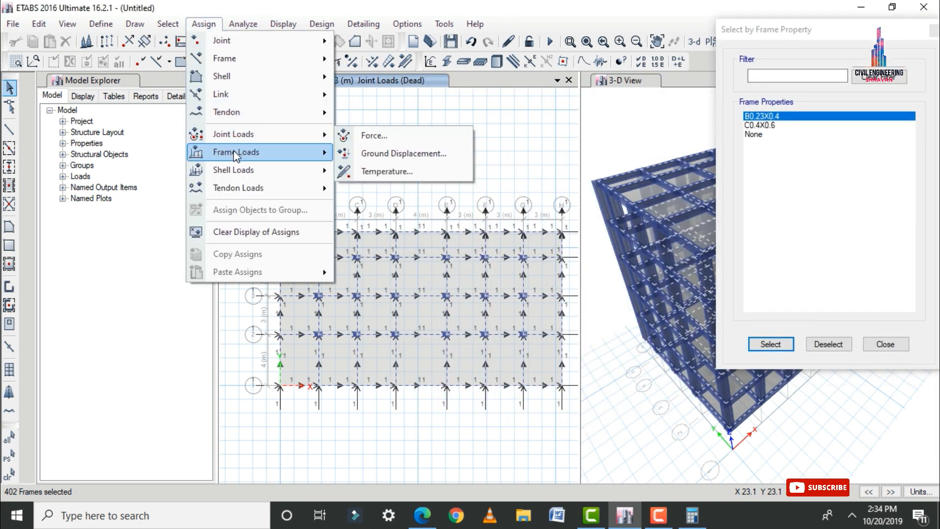
mouse_move(269, 151)
click(372, 171)
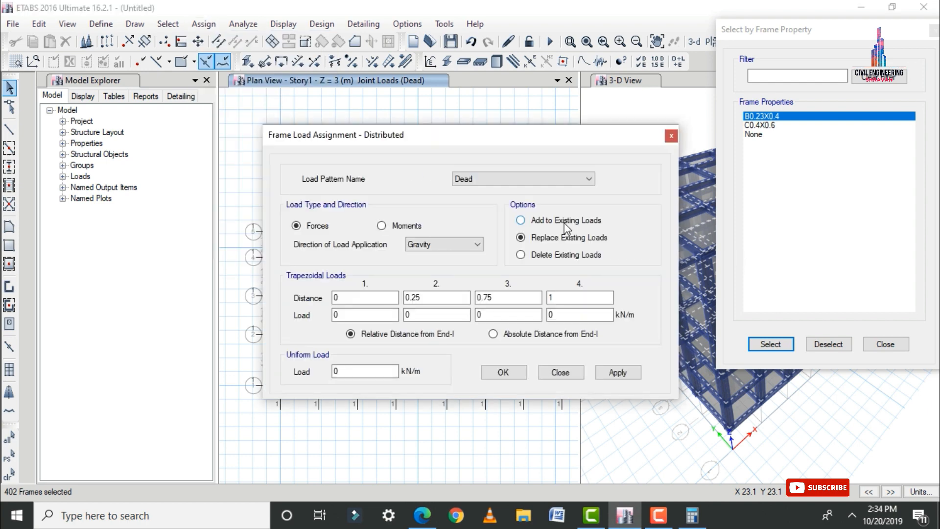
click(694, 521)
click(694, 521)
click(329, 396)
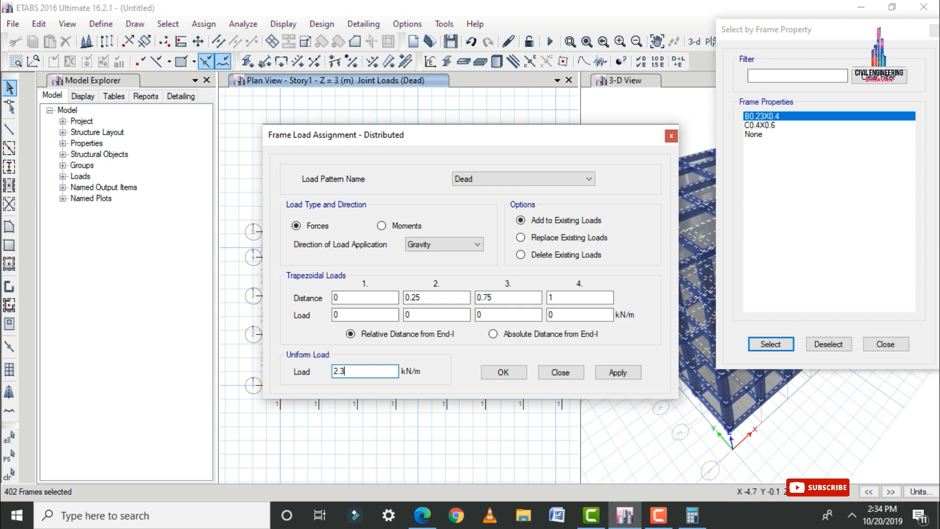
click(617, 372)
click(503, 372)
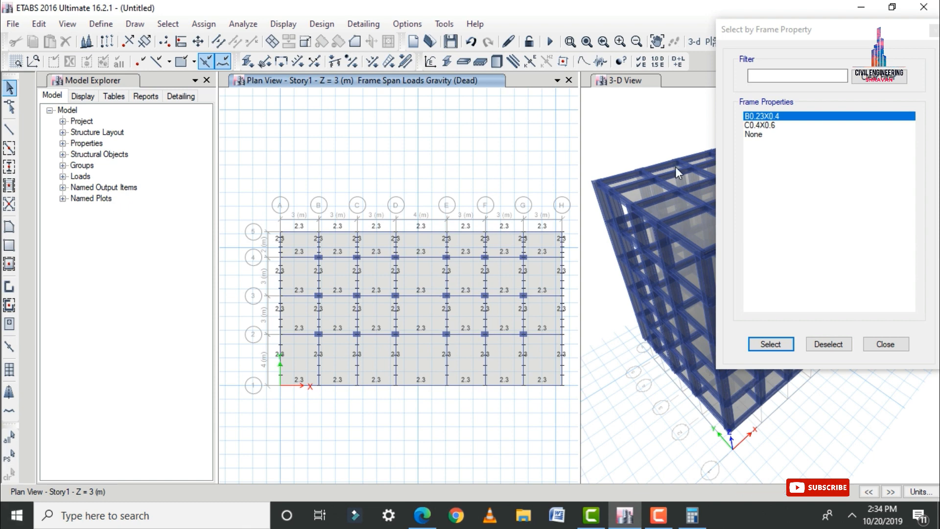
Select all frames with the C0.4X0.6 property and calculate their self-weight as 0.4 × 0.6 × 25 in Calculator
click(779, 126)
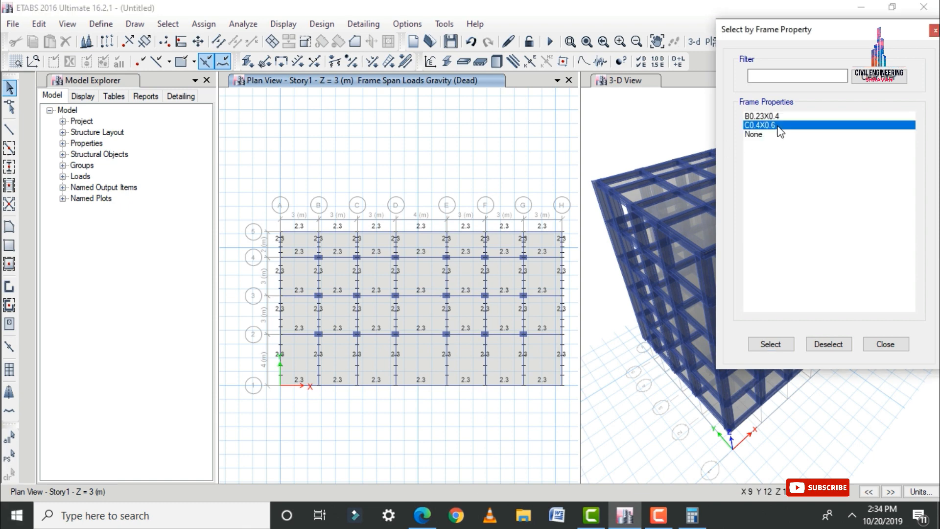
click(769, 344)
click(692, 522)
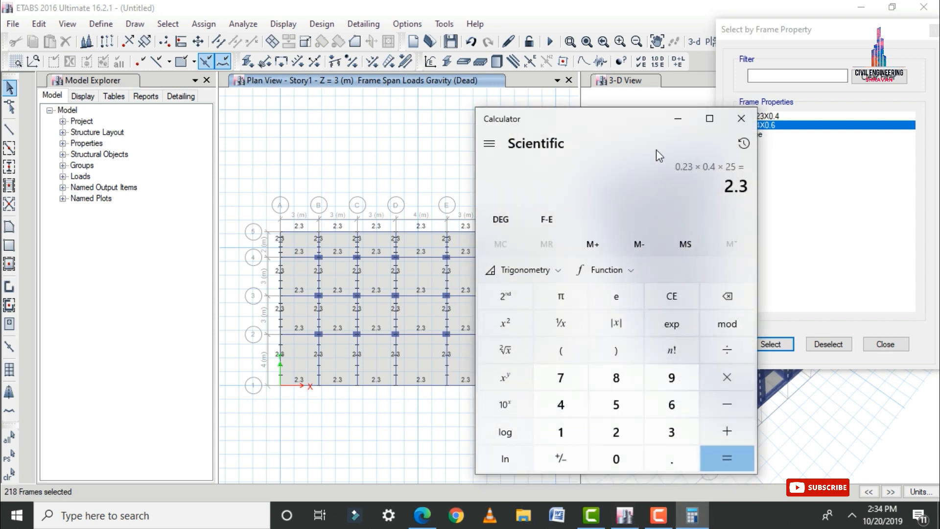
text(.4)
text(*0.6)
text(*)
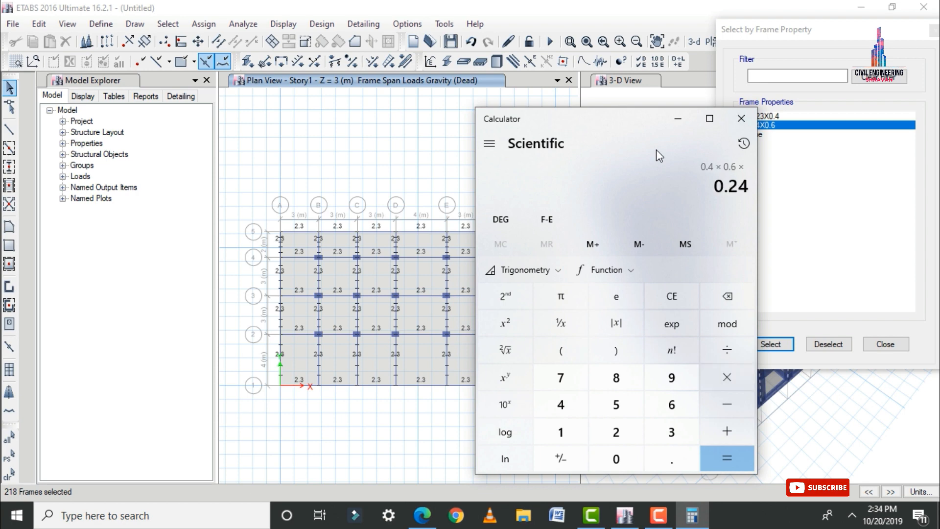
text(25)
key(Return)
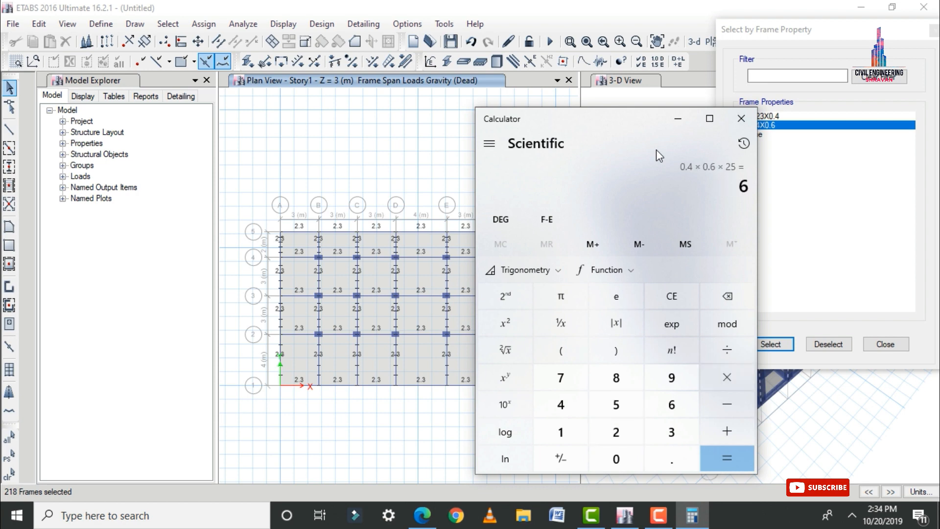
click(379, 125)
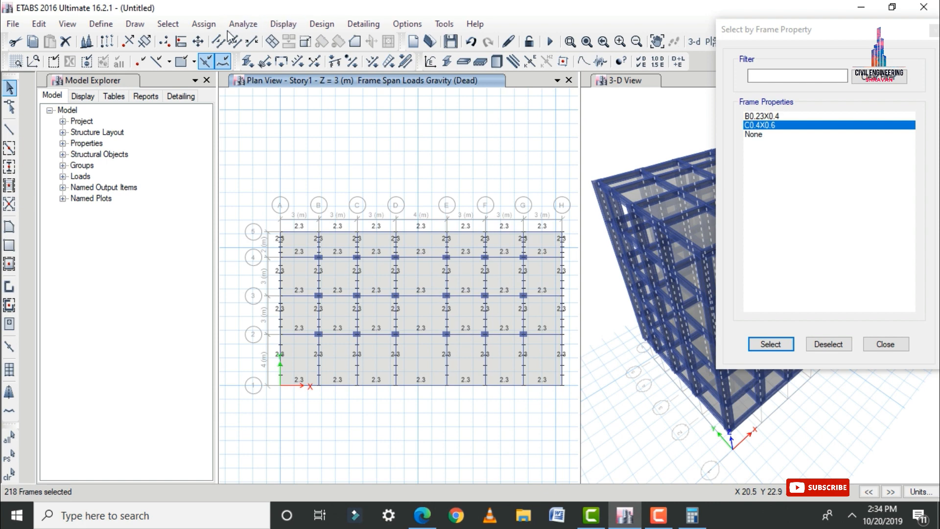
Assign a 6 kN/m uniform distributed Dead load in the gravity direction to the selected columns, added to existing loads
click(212, 26)
mouse_move(314, 152)
click(363, 171)
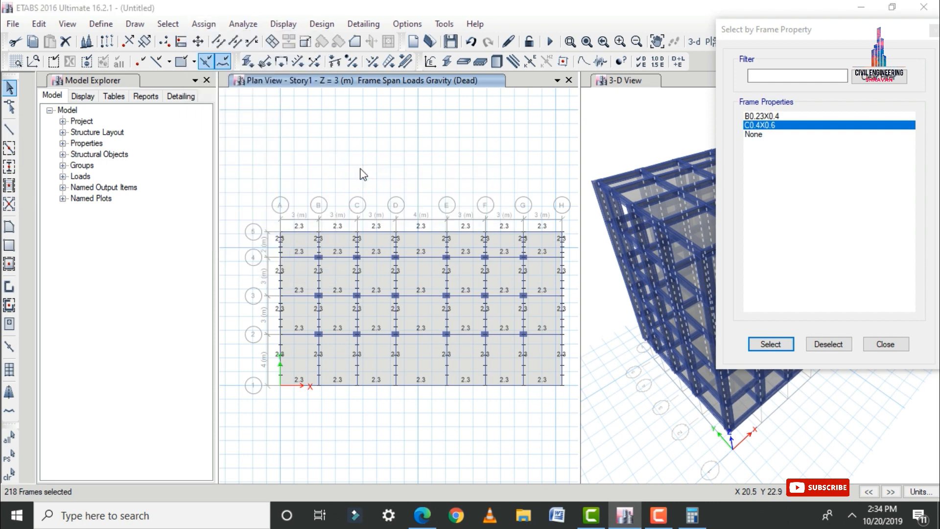
click(520, 219)
drag(383, 374, 333, 372)
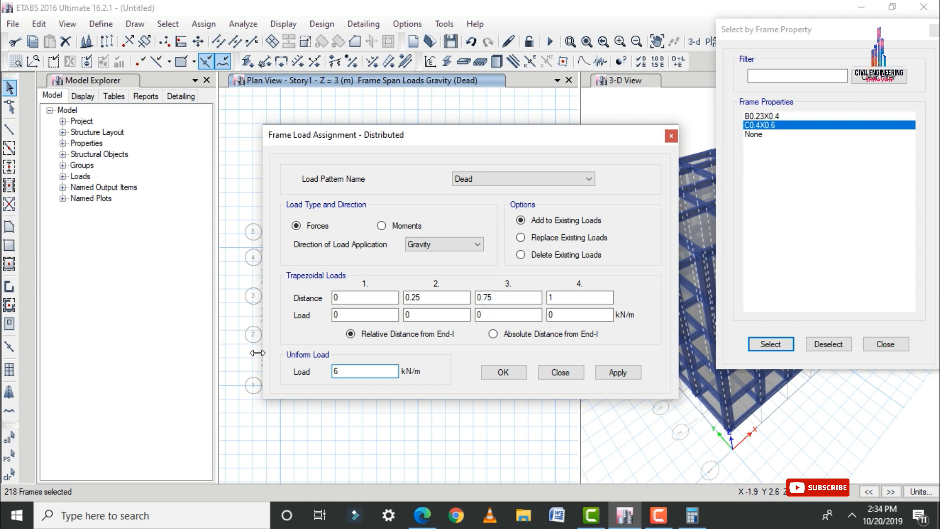
click(617, 373)
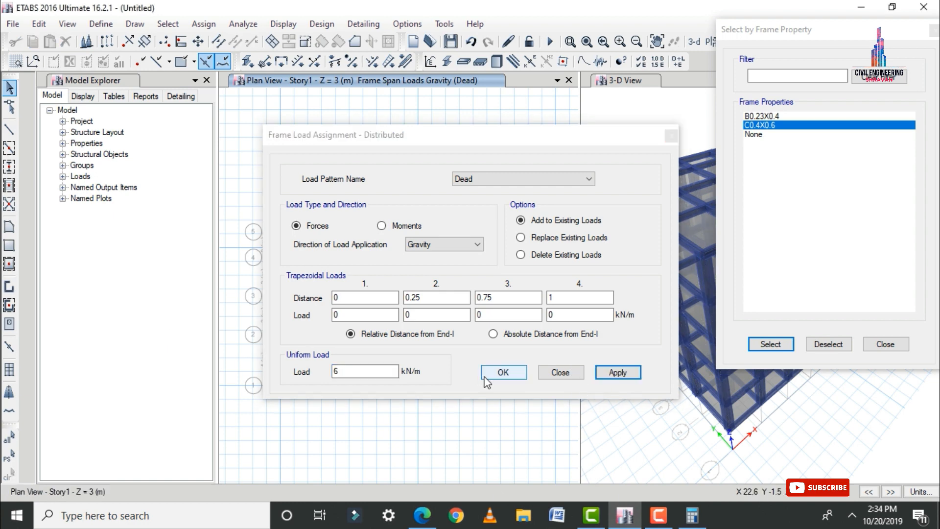
click(497, 373)
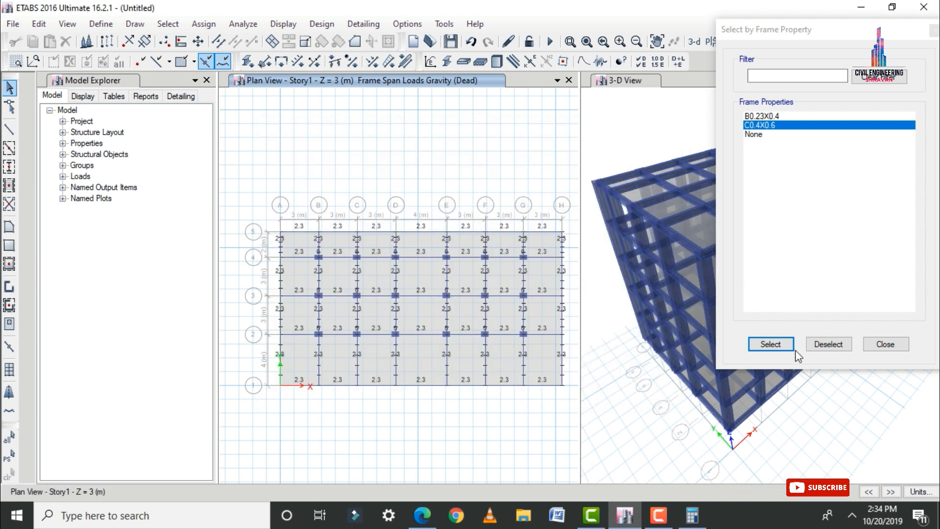
Close the frame property selection and calculate the slab self-weight as 0.15 × 25 in Calculator
click(691, 515)
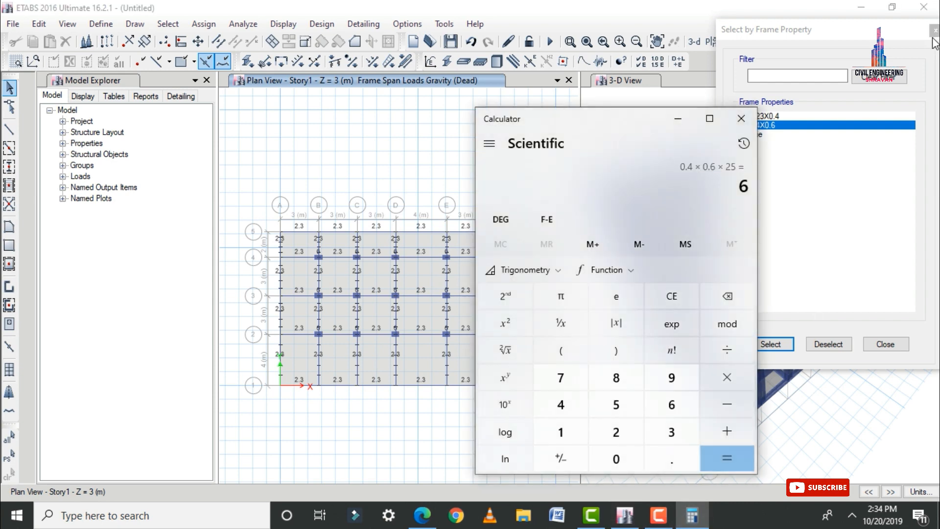
click(932, 45)
click(692, 517)
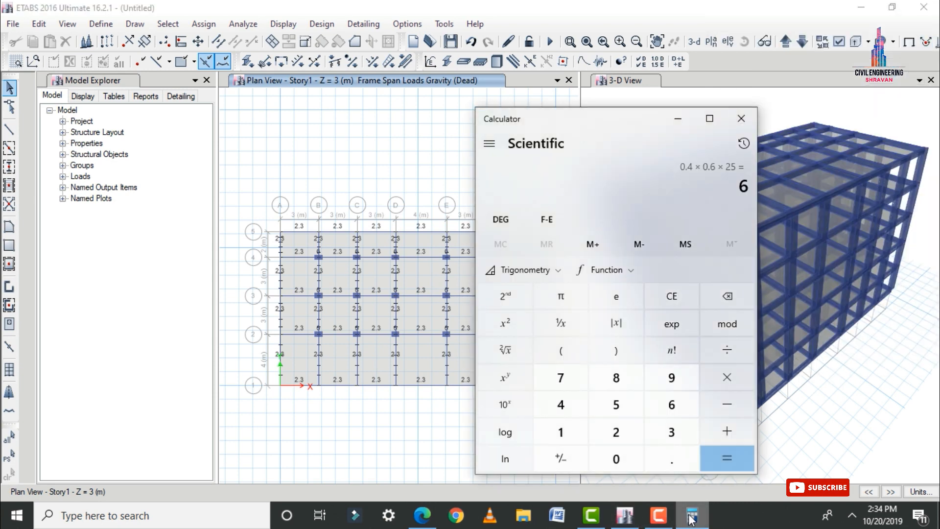
text(.15*25)
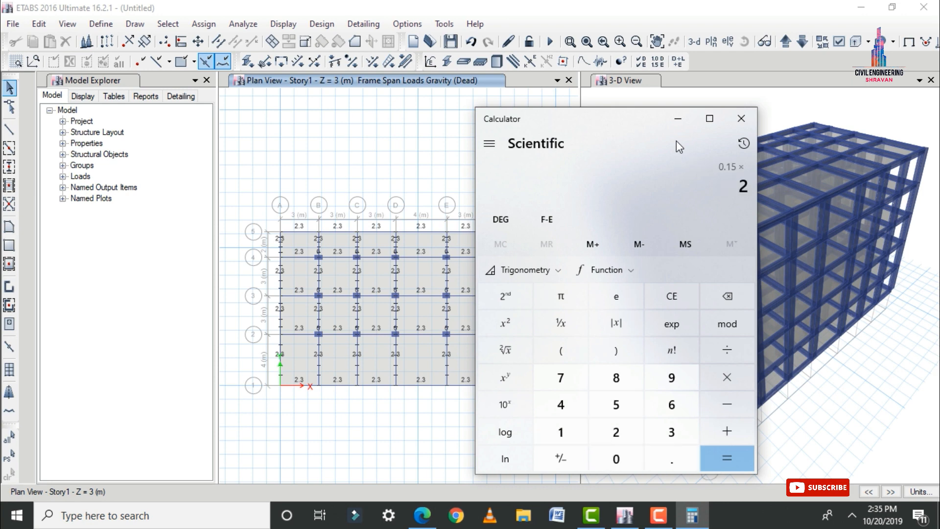
key(Return)
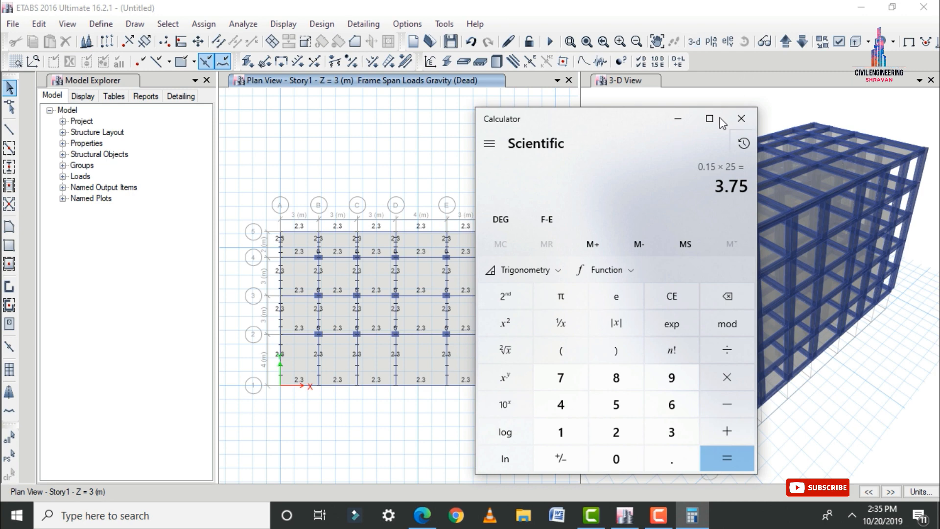
click(678, 120)
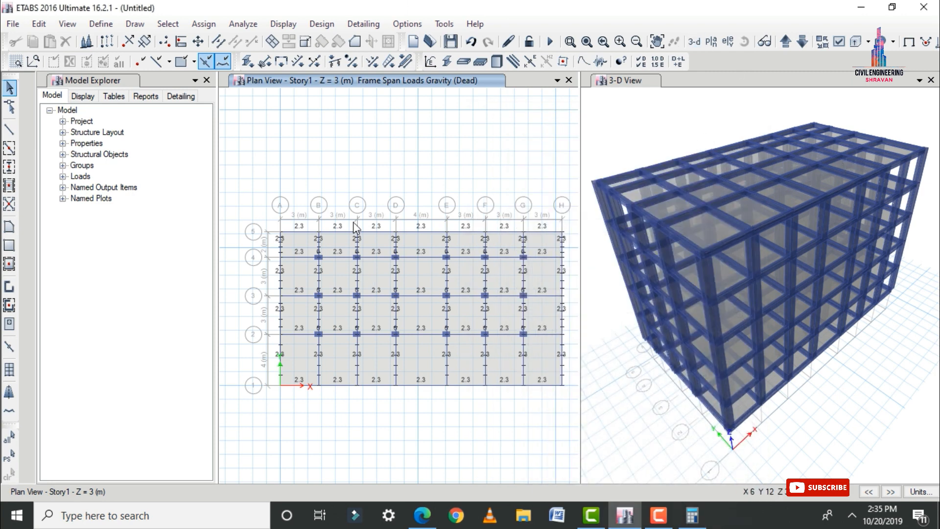
Select all shells with the Slab property and close the selection dialog
click(168, 24)
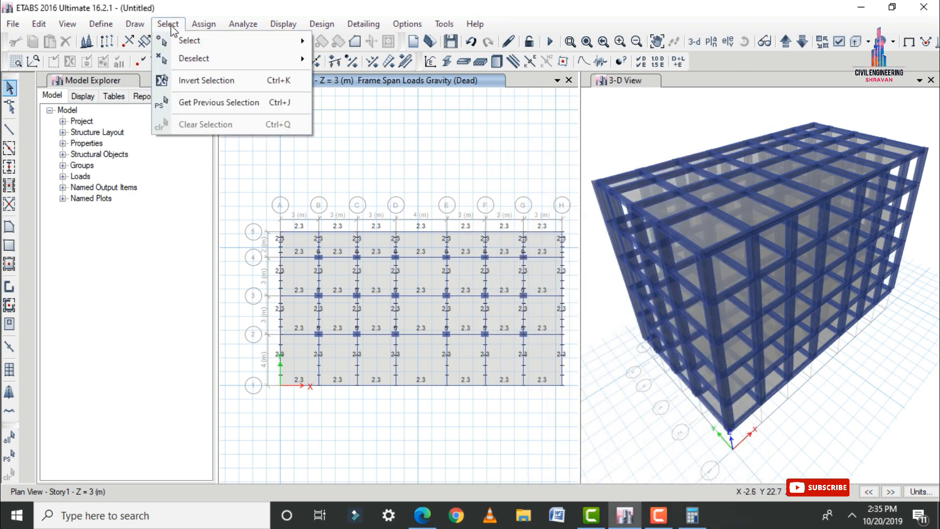
mouse_move(190, 49)
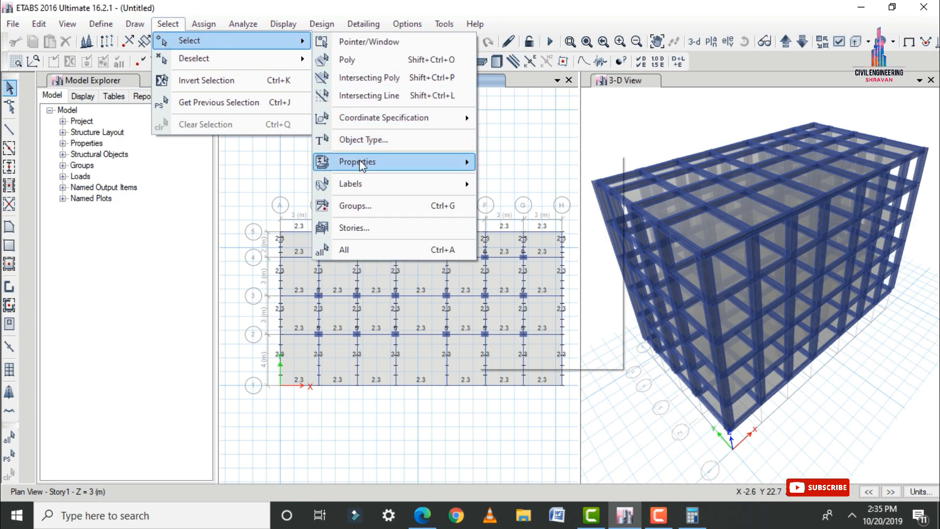
mouse_move(361, 160)
click(565, 203)
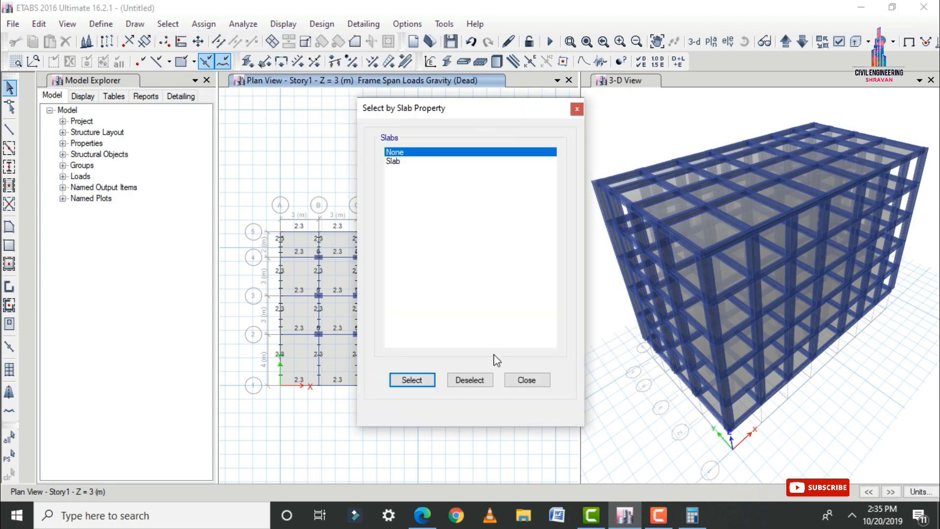
click(393, 163)
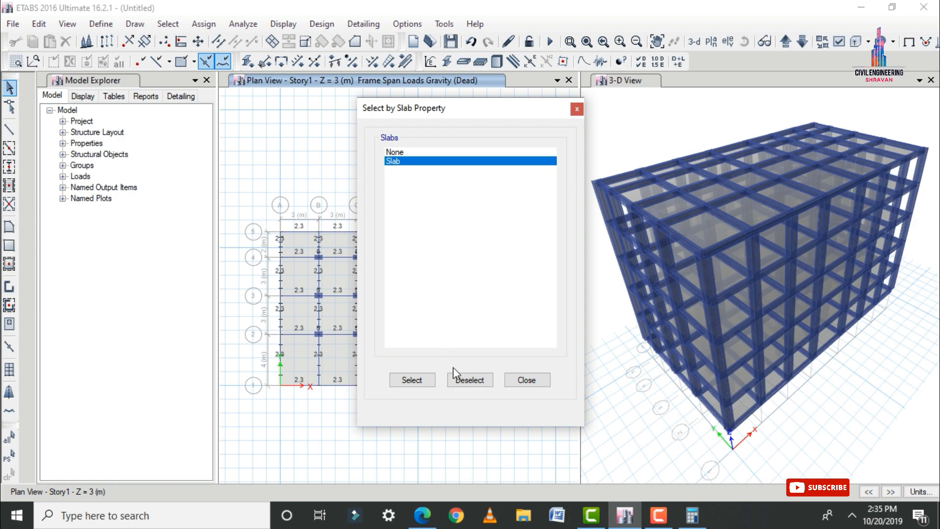
click(414, 379)
click(527, 380)
Assign a 3.75 kN/m² uniform Dead load in the gravity direction to the selected slabs, added to existing loads
click(692, 515)
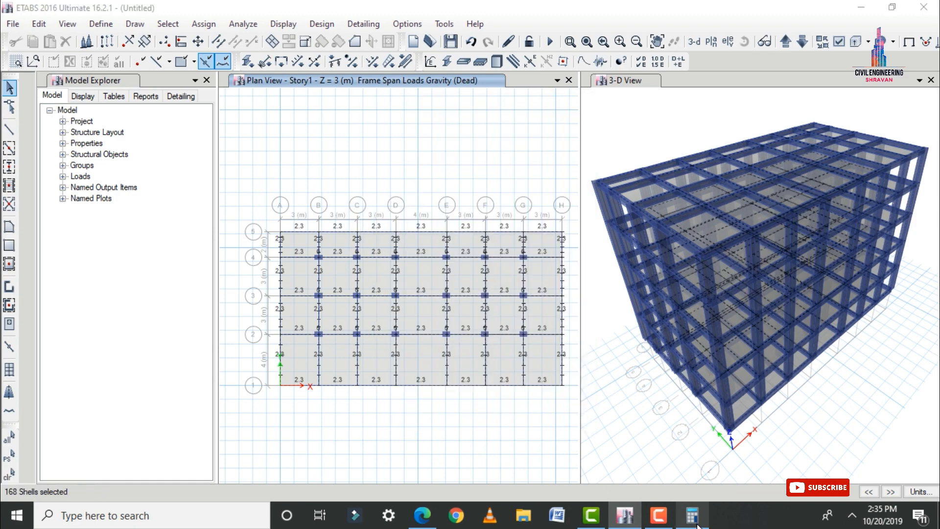
click(691, 519)
click(204, 24)
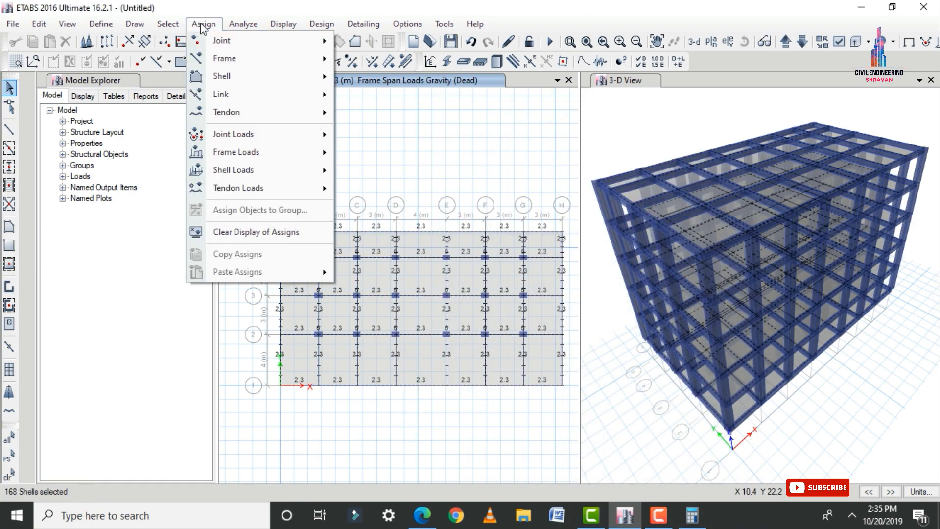
mouse_move(242, 171)
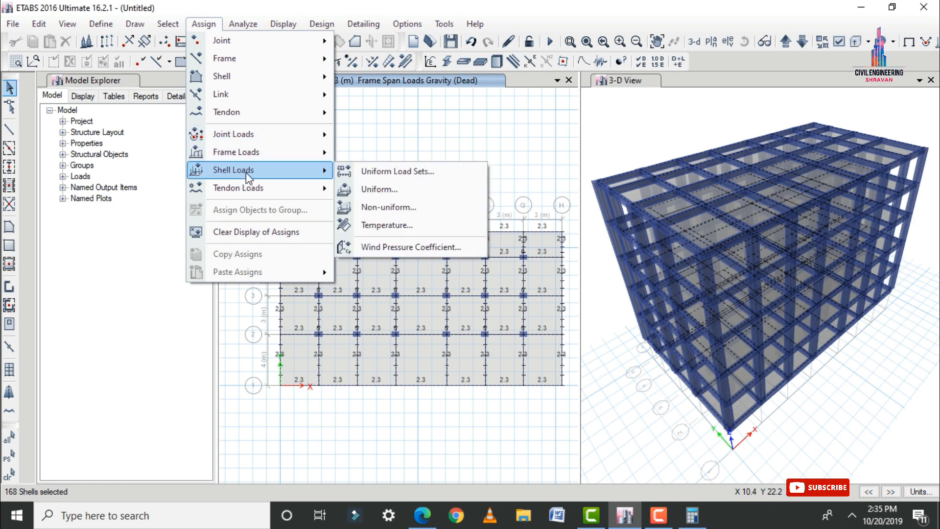
click(380, 191)
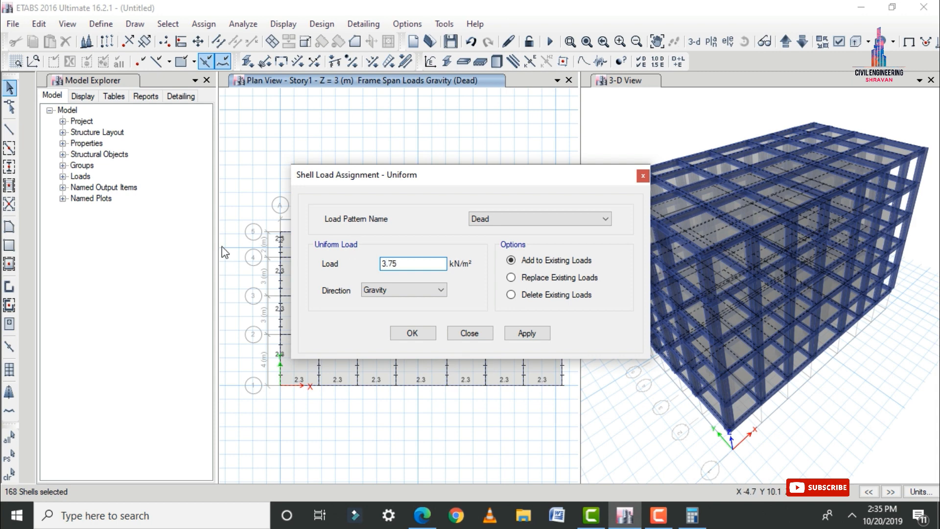
click(523, 333)
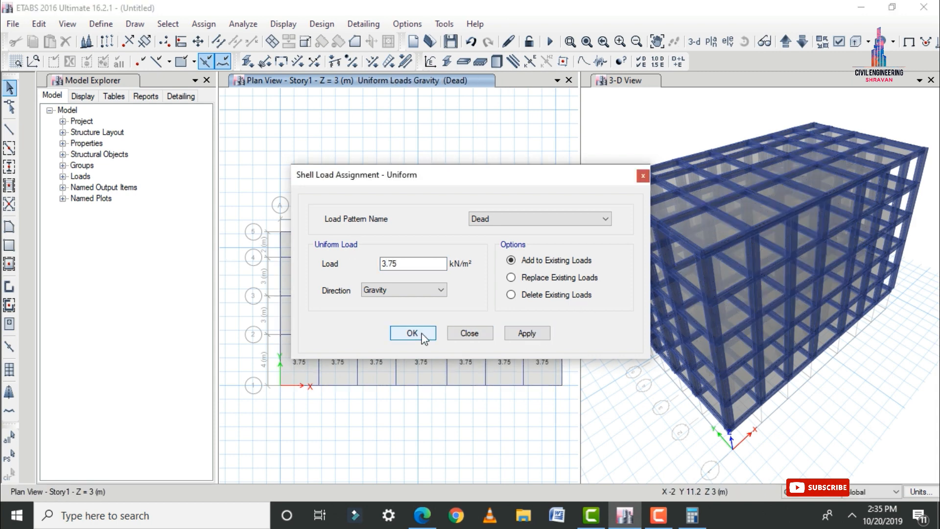
click(413, 332)
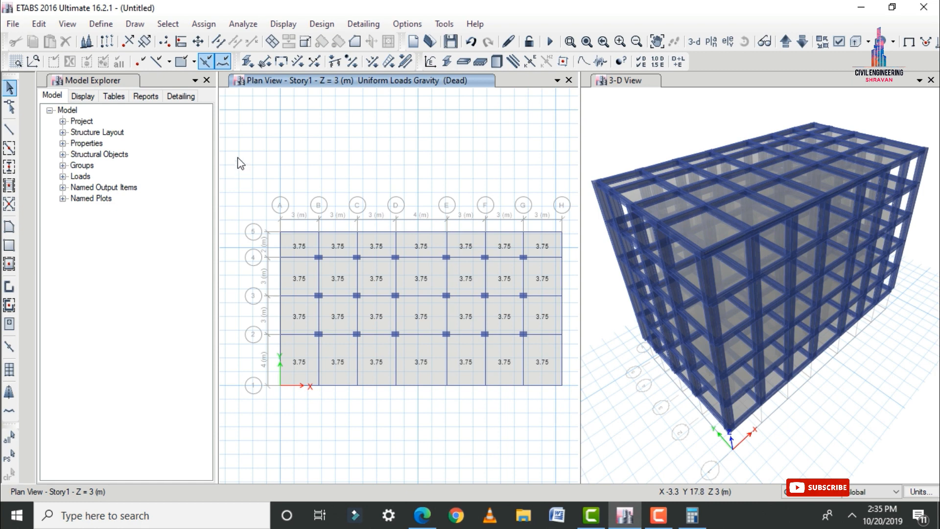
Reselect the slabs and assign a 3.5 kN/m² uniform Live load in the gravity direction, added to existing loads
click(9, 455)
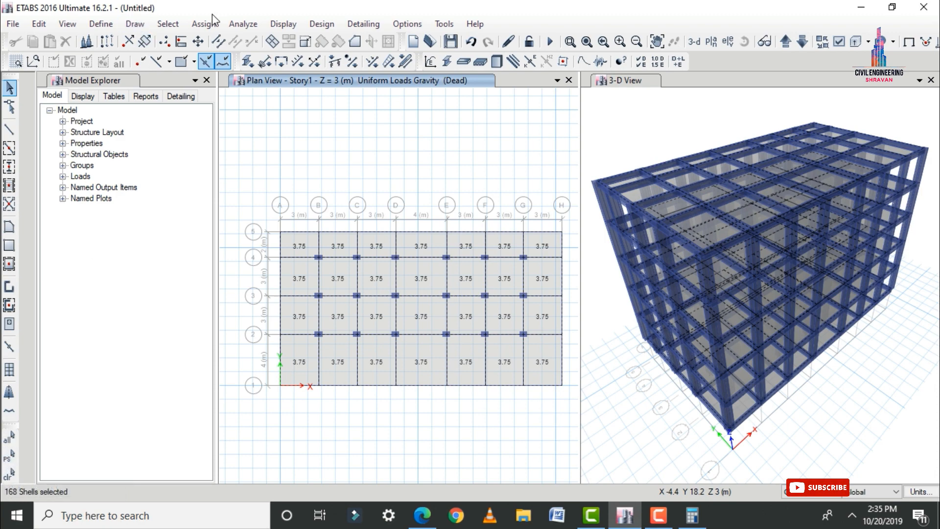
click(203, 23)
mouse_move(263, 175)
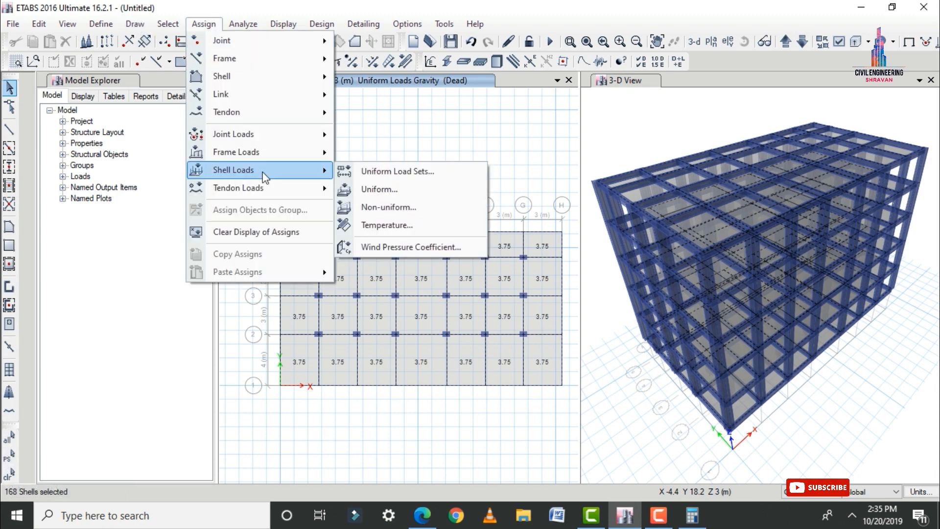
click(379, 189)
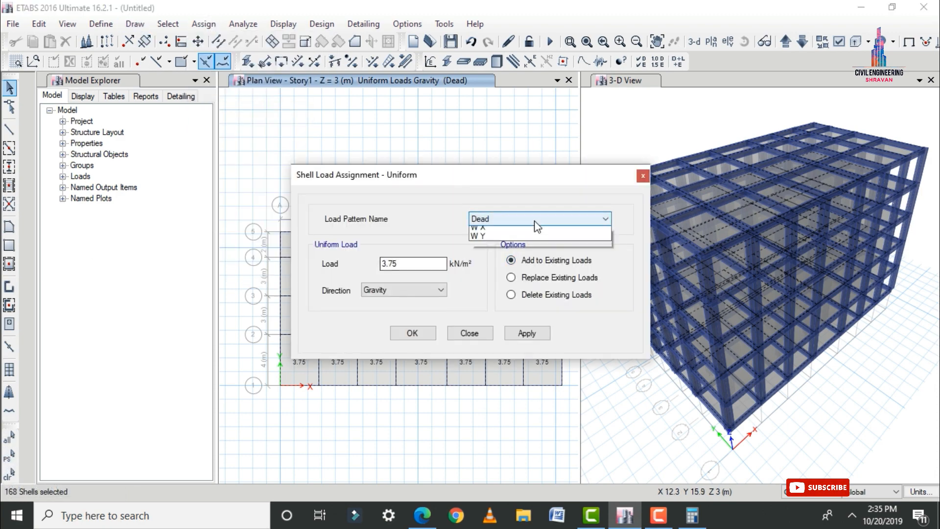
click(533, 220)
click(504, 247)
key(Tab)
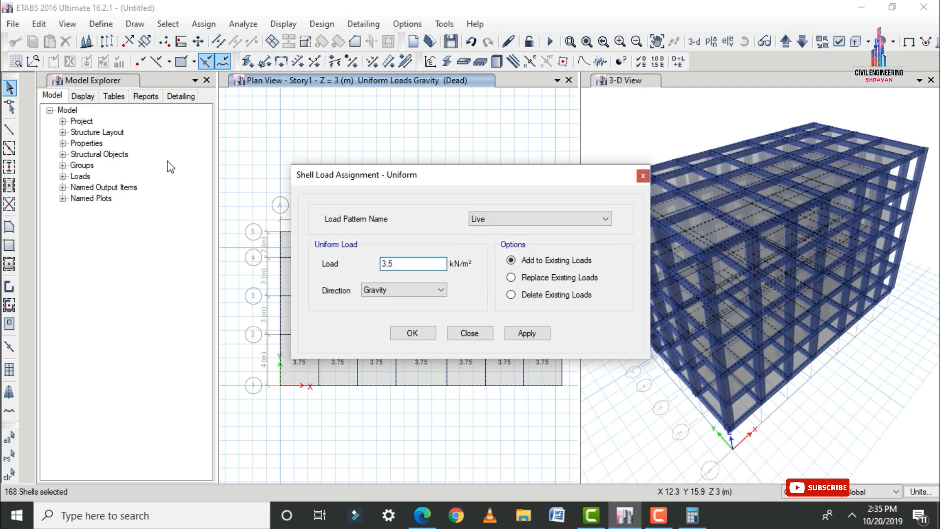
click(526, 333)
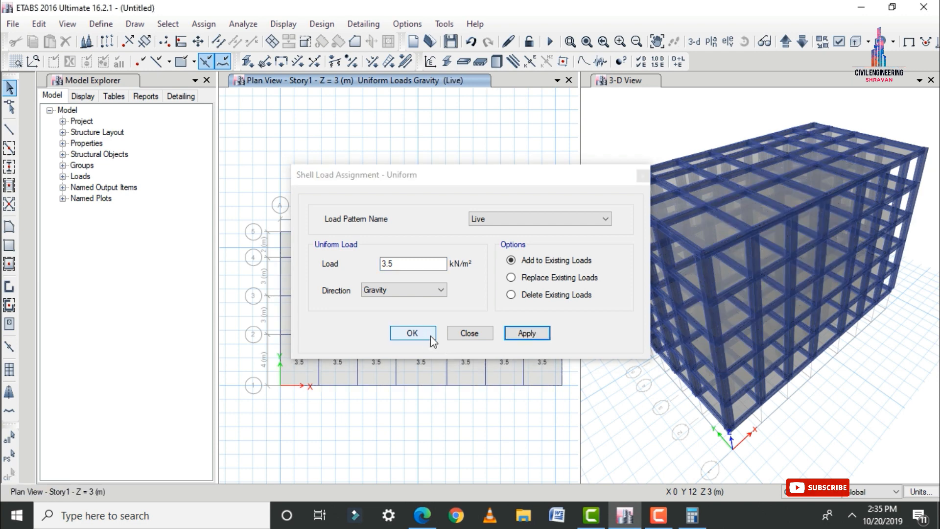
click(425, 333)
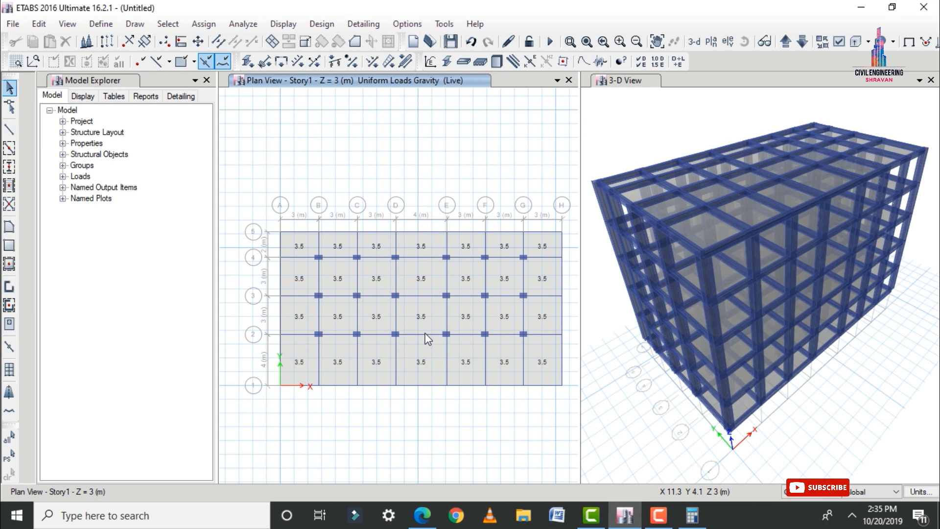
Select the whole model and assign a 1.75 kN/m² uniform EQ X shell load in the Global-X direction, added to existing loads
key(ctrl+a)
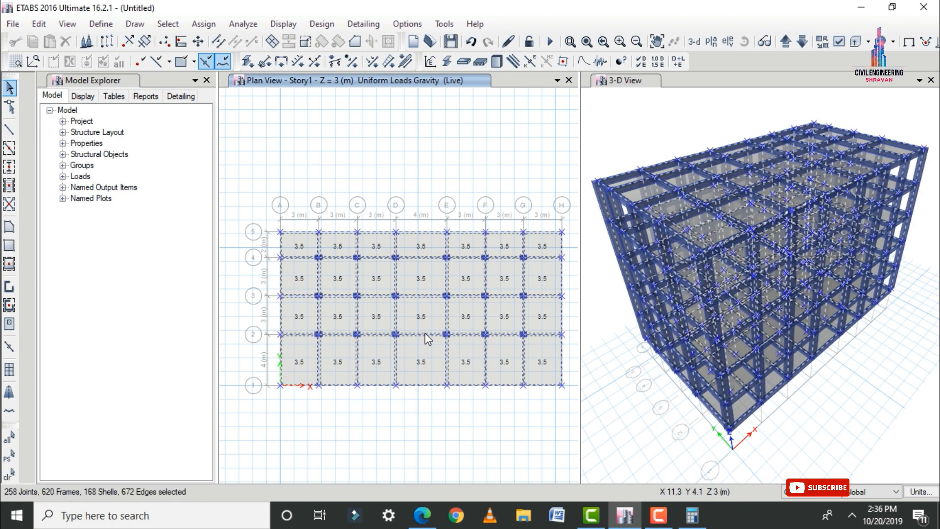
click(204, 24)
mouse_move(264, 172)
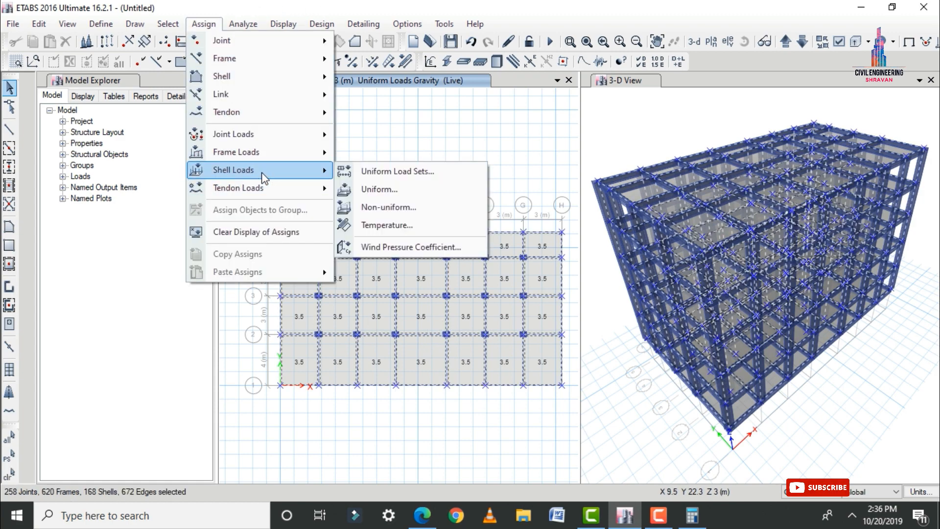
click(362, 190)
click(514, 216)
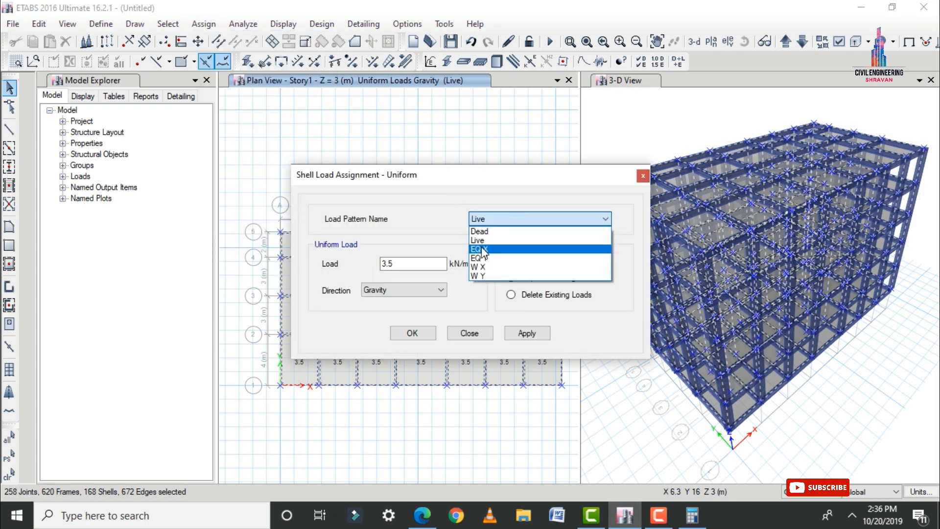
click(483, 250)
double_click(386, 264)
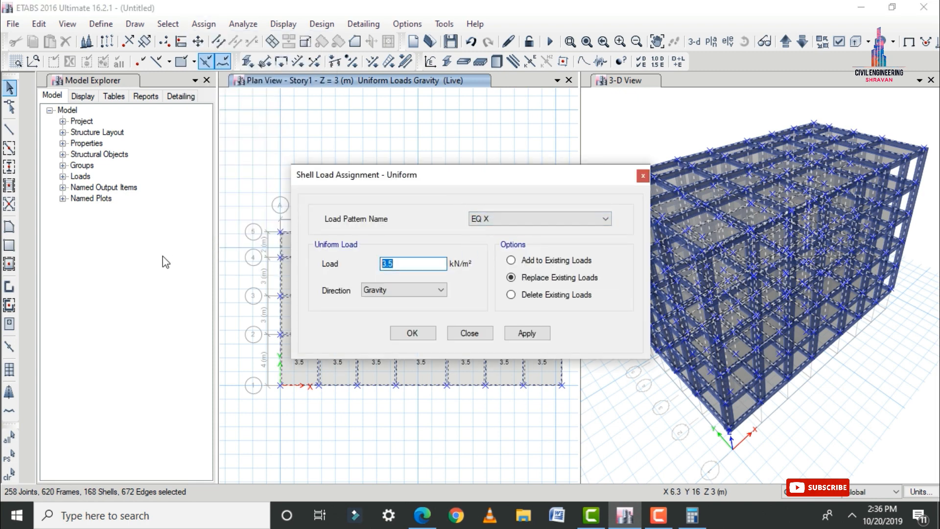
text(1)
click(511, 260)
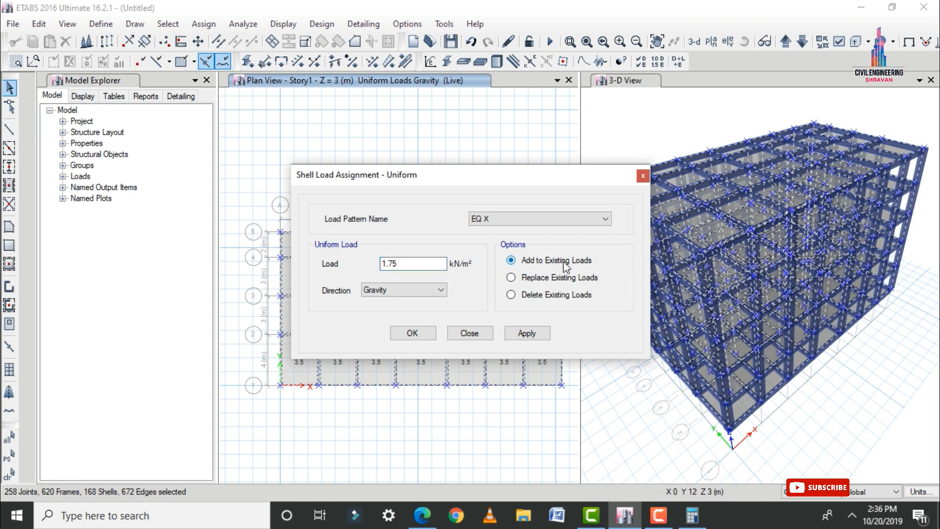
click(439, 290)
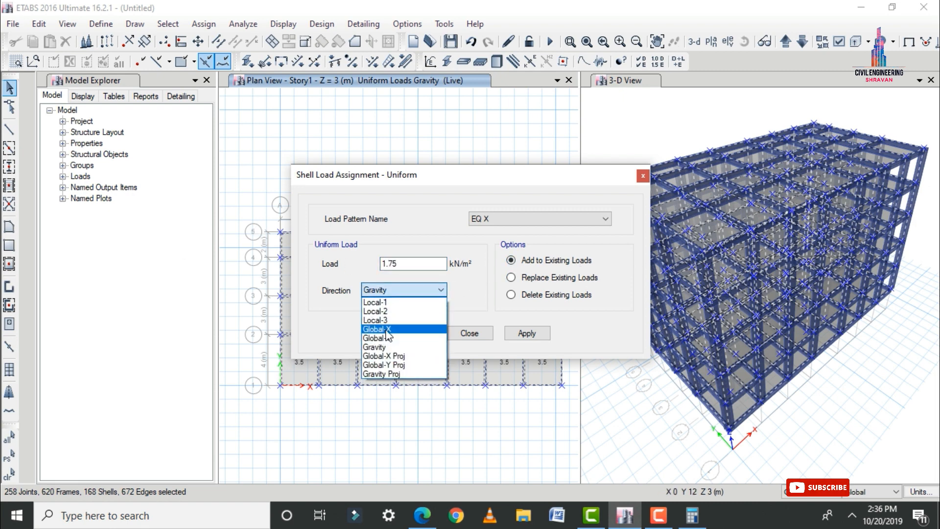
click(386, 328)
click(510, 337)
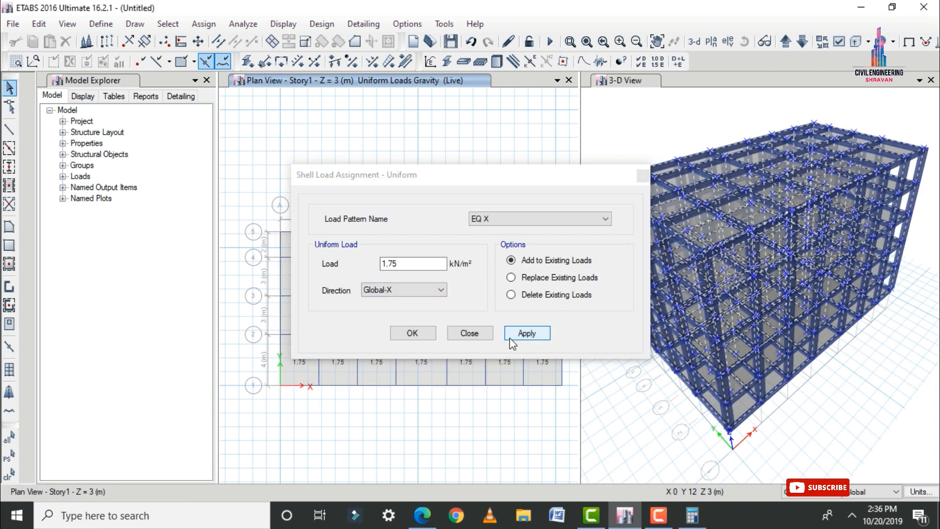
click(412, 333)
Select all objects again and assign a 1.75 kN/m² uniform EQ Y shell load in the Global-Y direction, added to existing loads
click(9, 435)
click(204, 24)
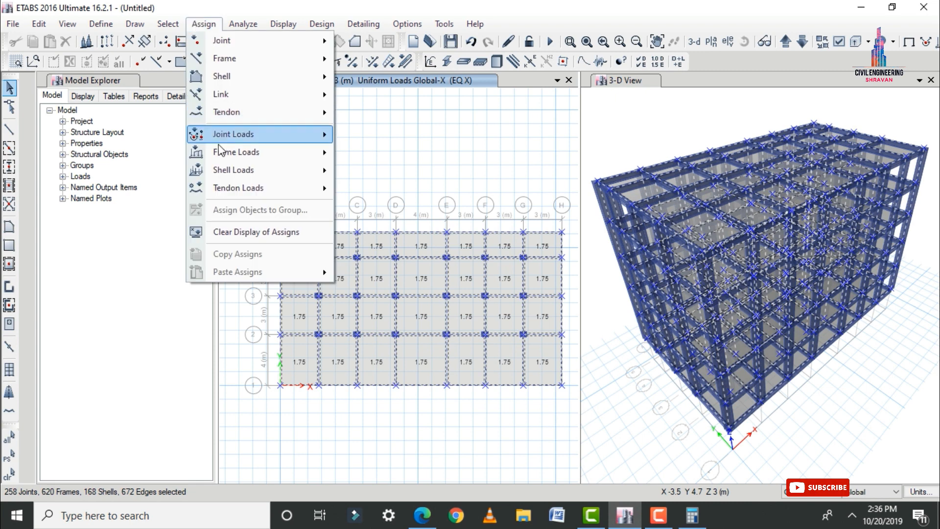
mouse_move(226, 171)
click(367, 185)
click(498, 220)
click(490, 258)
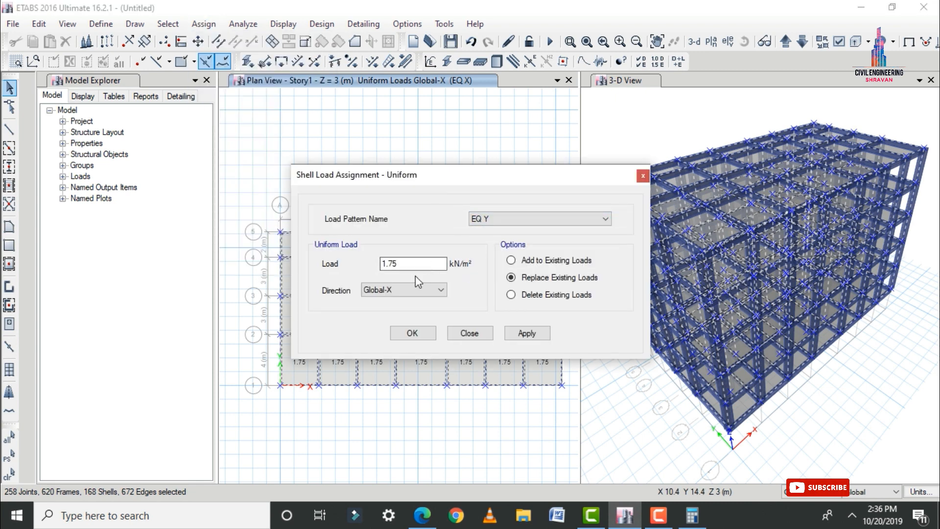
click(440, 290)
click(382, 344)
click(556, 261)
click(512, 337)
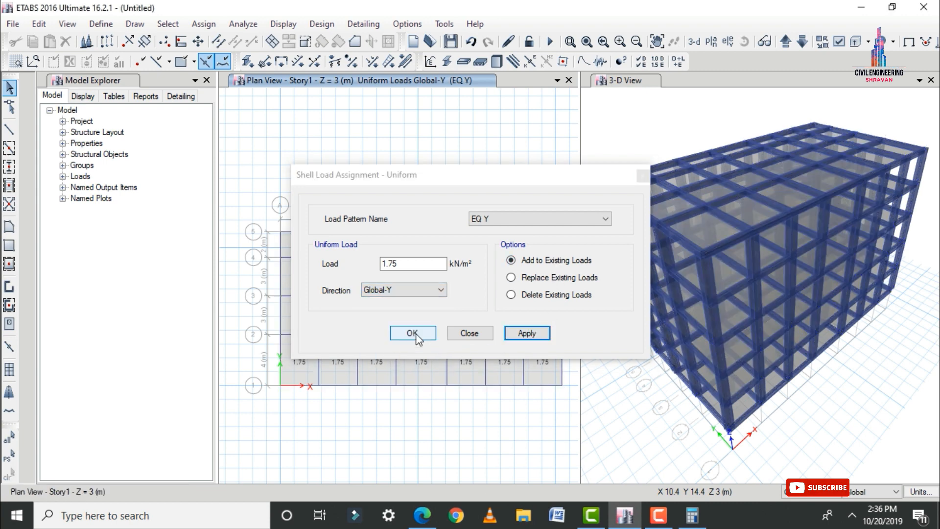
click(397, 333)
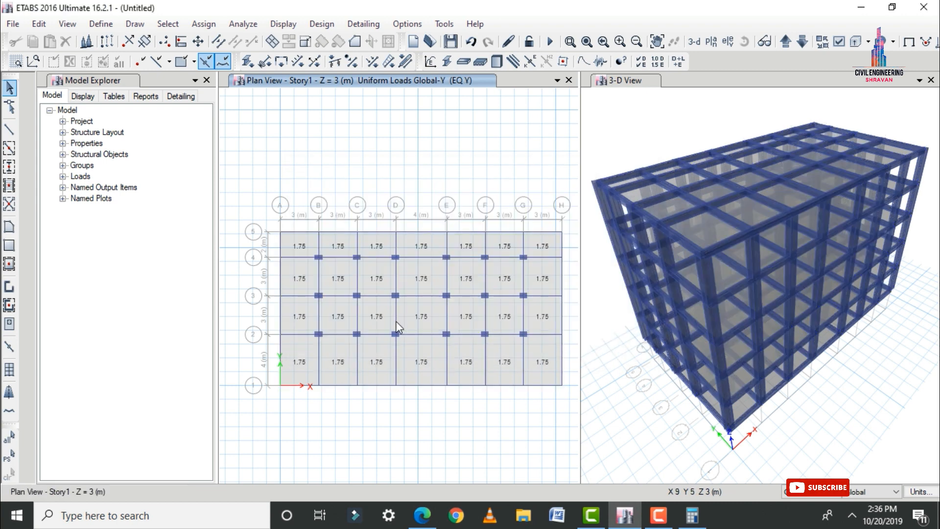
Select the whole model and assign a windward shell wind pressure coefficient of 0.86 for the W X pattern, replacing existing loads
key(ctrl+a)
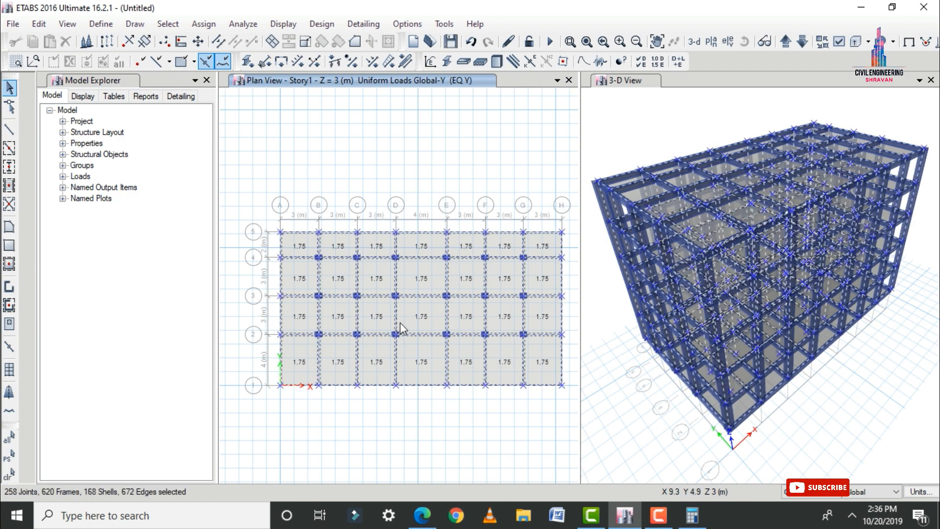
click(212, 26)
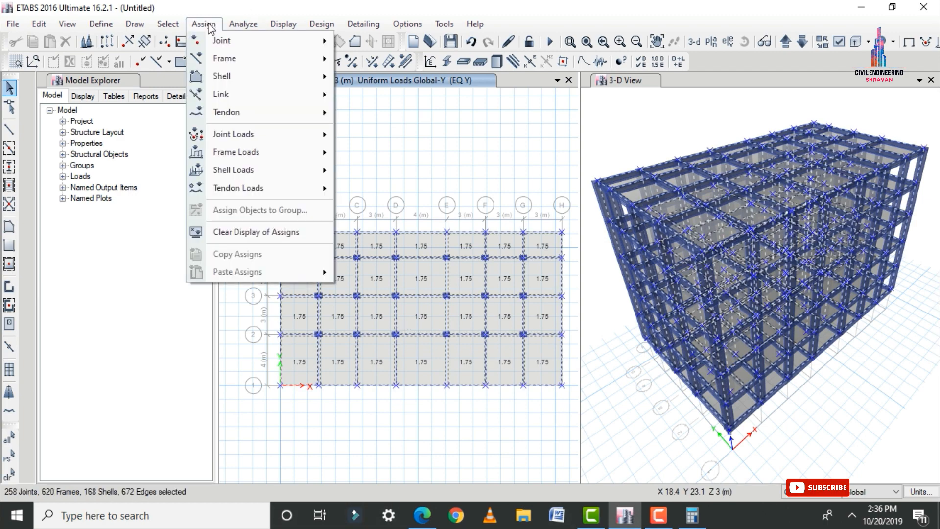
mouse_move(225, 173)
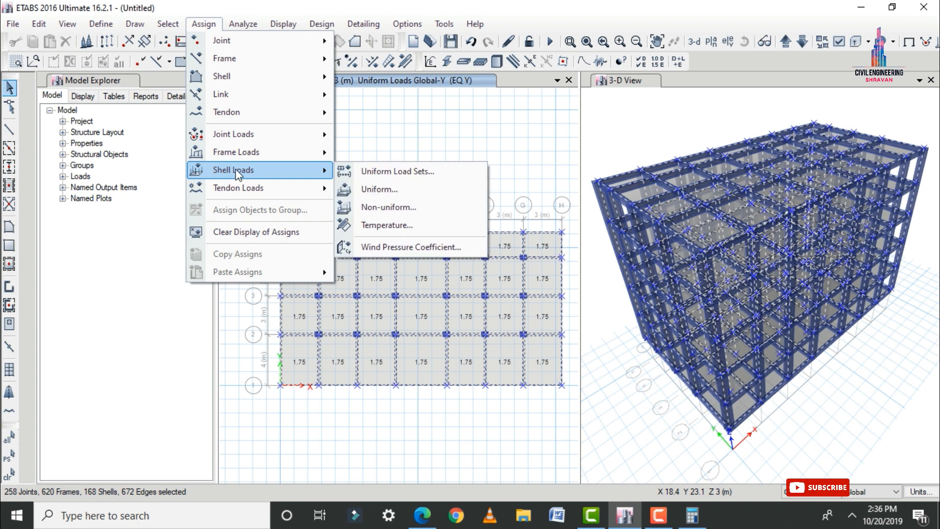
click(387, 247)
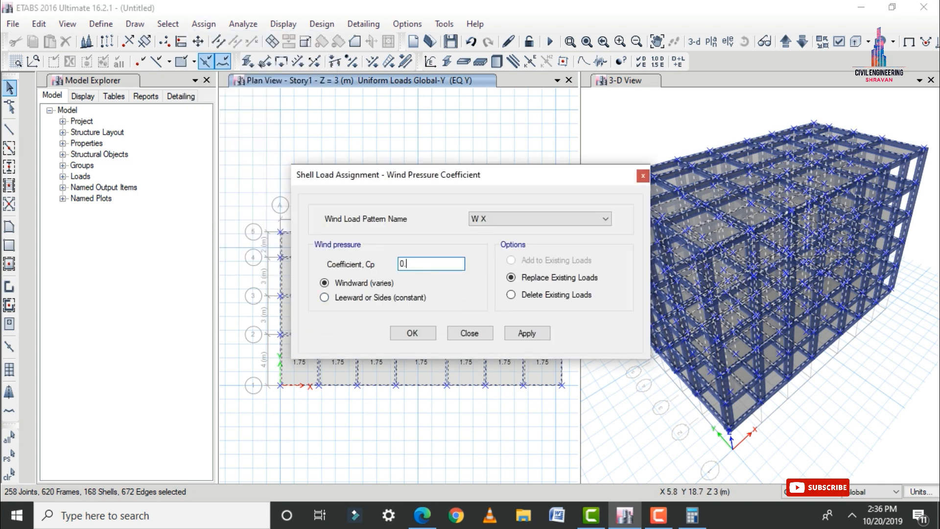
click(525, 333)
click(413, 332)
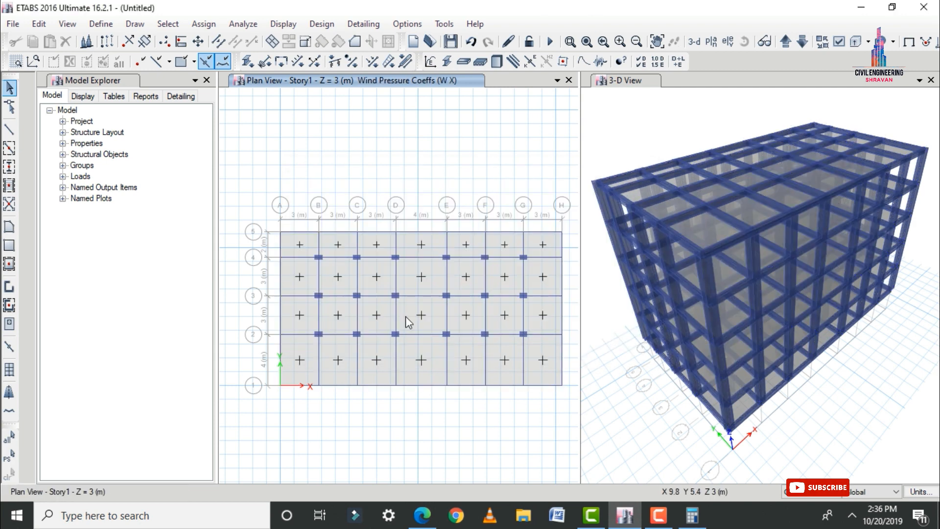
Select all objects and assign the 0.86 windward shell wind pressure coefficient for the W Y pattern, replacing existing loads
key(ctrl+a)
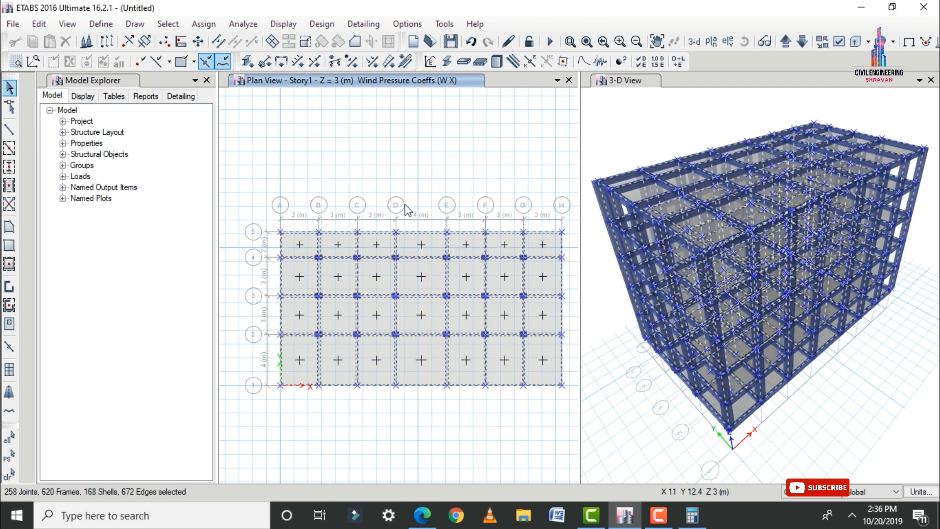
click(204, 23)
mouse_move(237, 164)
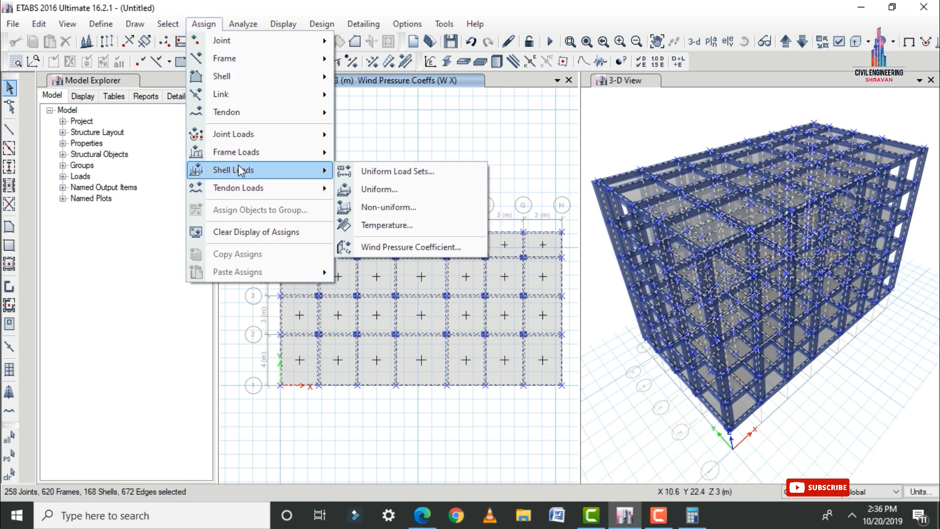
click(387, 248)
click(495, 223)
click(488, 240)
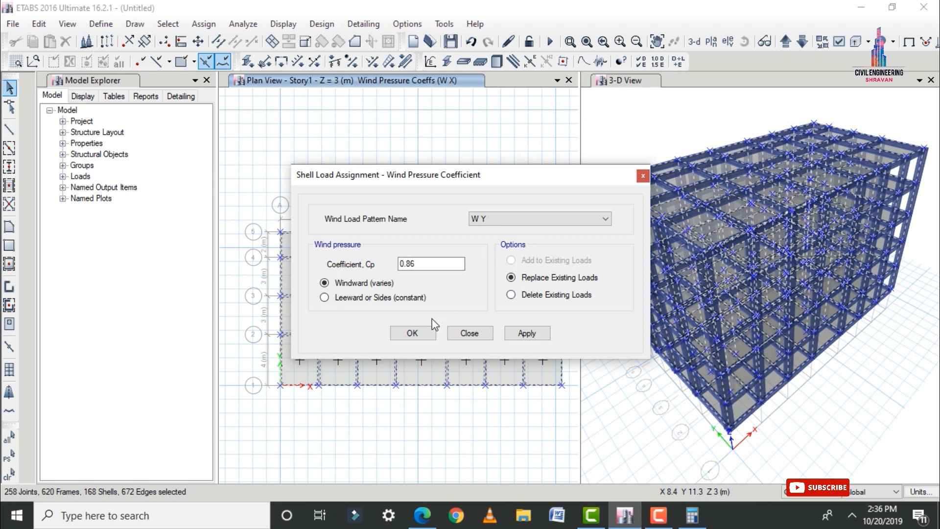
click(530, 335)
click(413, 332)
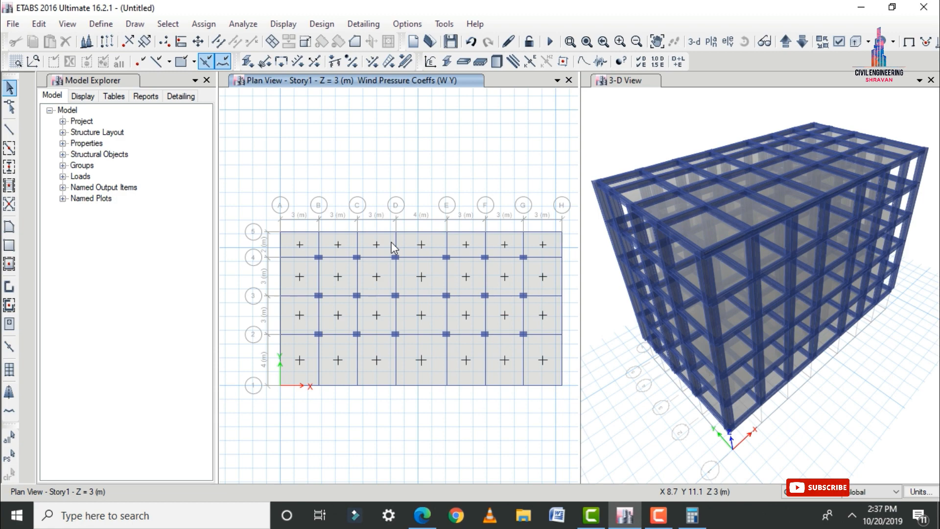
Add the default design load combinations for concrete frame design
click(93, 28)
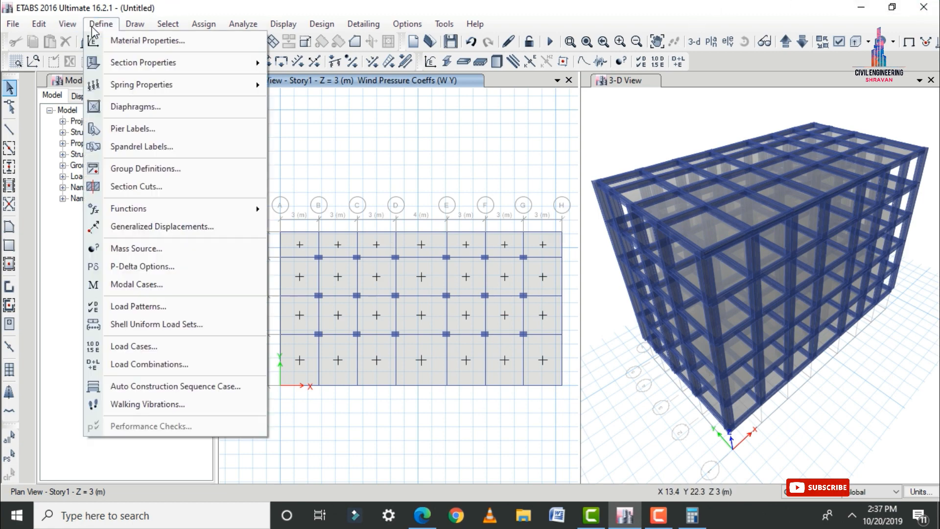
click(118, 366)
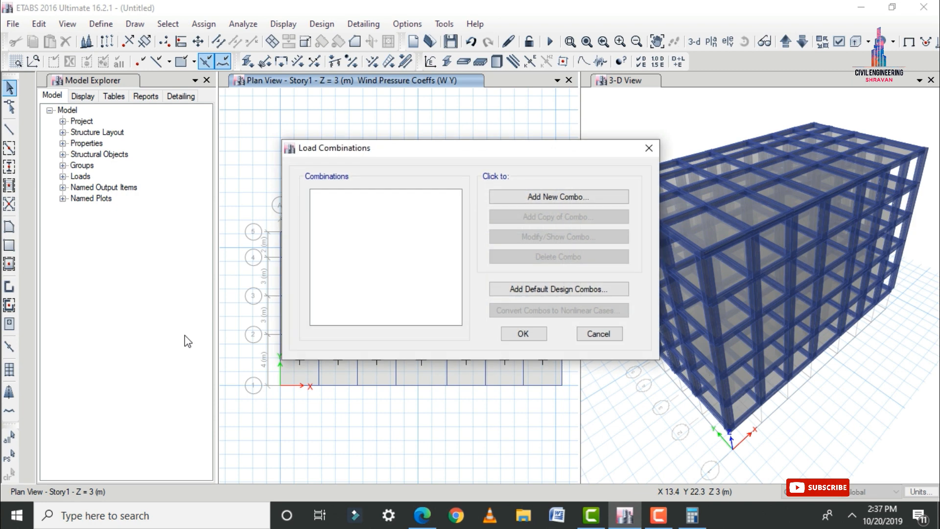
click(534, 290)
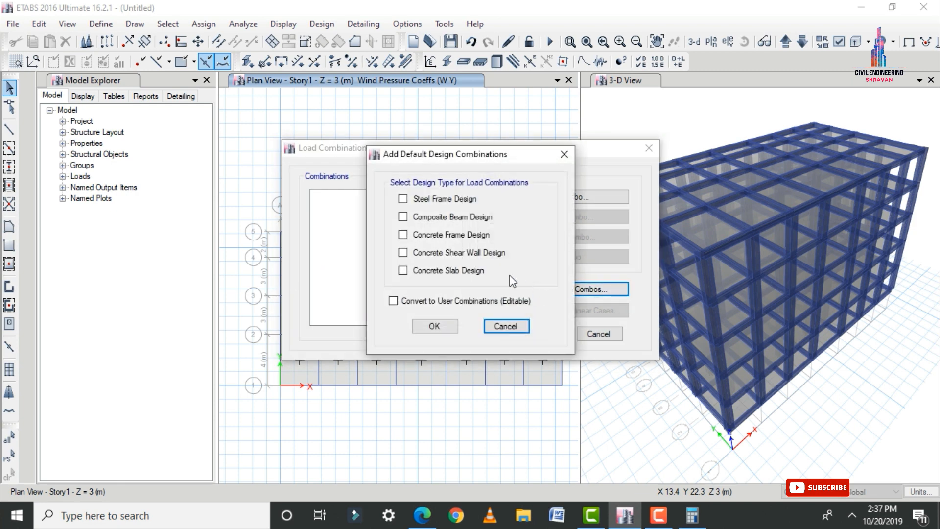
click(426, 235)
click(440, 324)
click(542, 332)
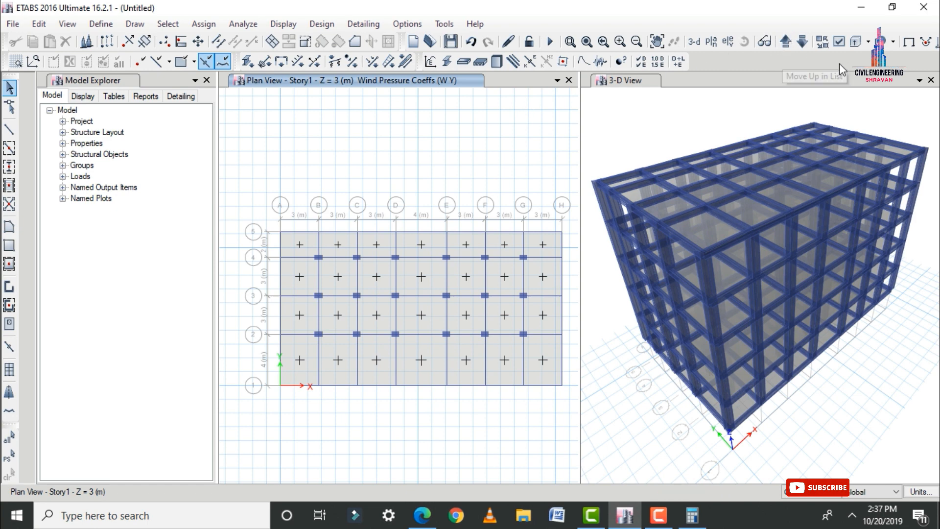
Select all column joints on the Base plan and assign fixed restraints, with all translations and rotations restrained
click(802, 41)
drag(287, 249, 548, 405)
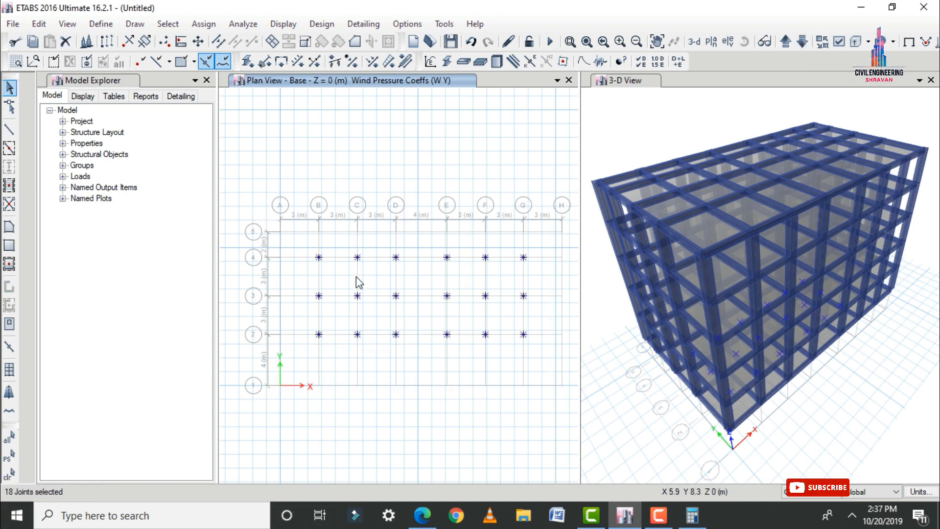
click(203, 23)
mouse_move(218, 41)
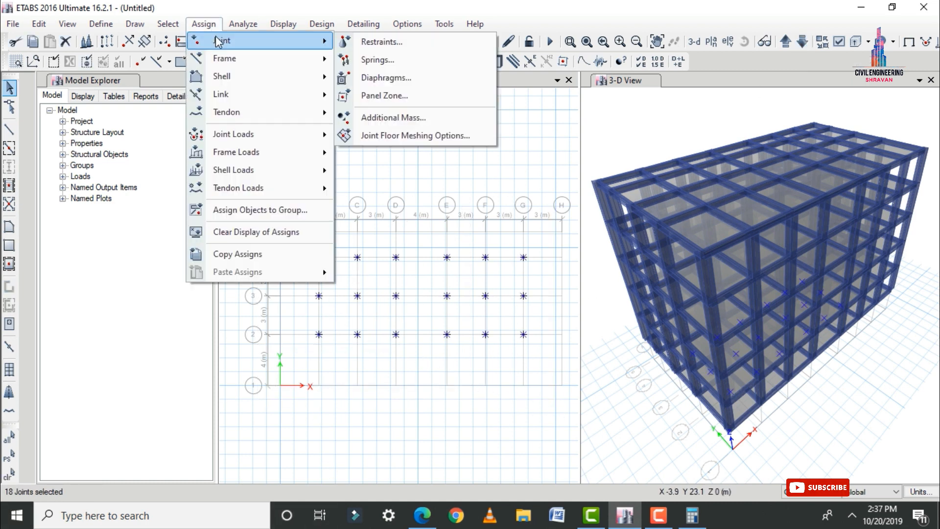
click(379, 43)
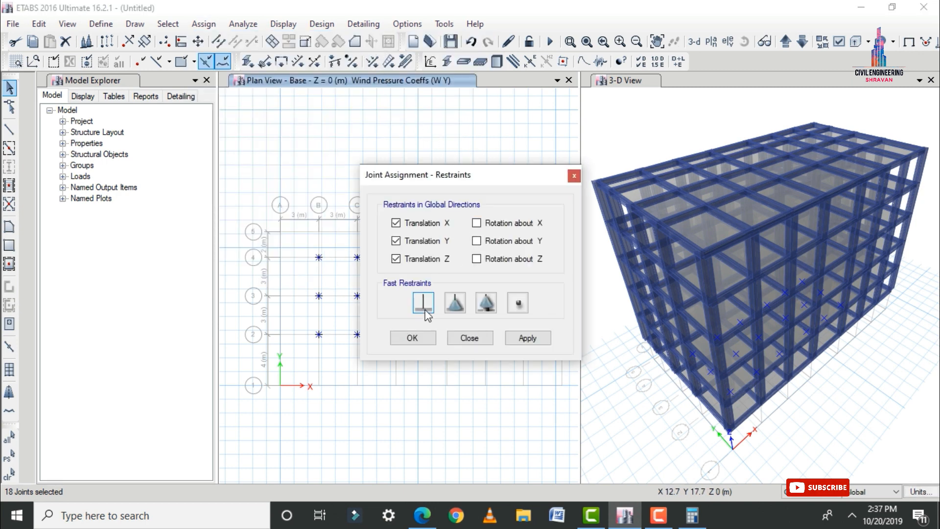
click(528, 338)
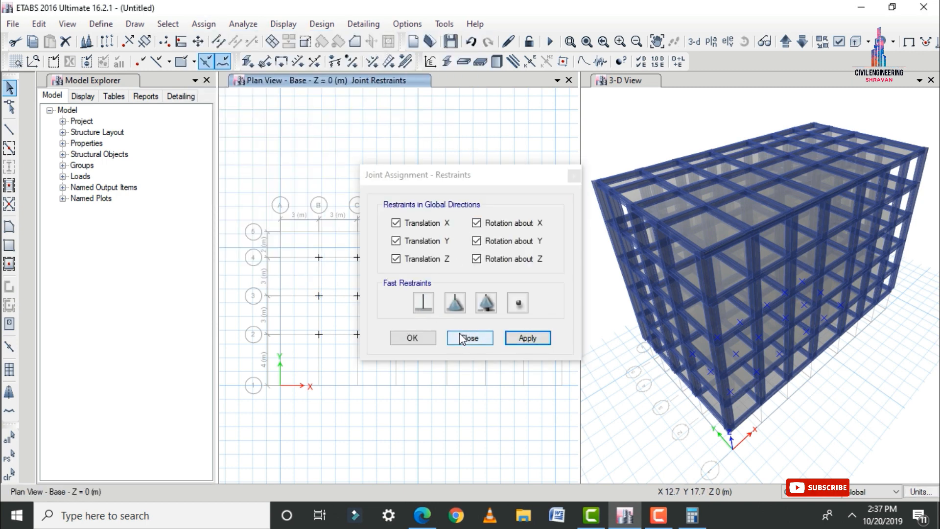
click(415, 337)
Show the Story6 plan, select the whole model and assign diaphragm D1 to its joints
click(803, 42)
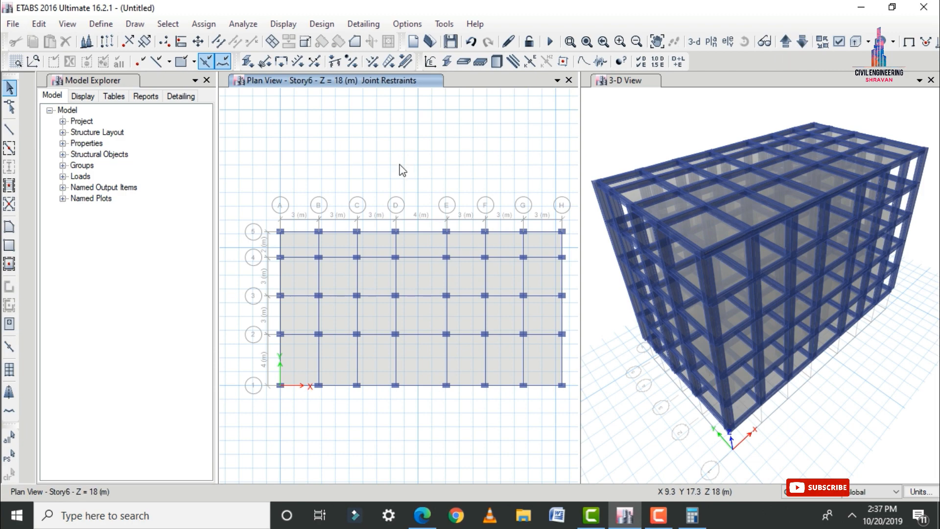
key(ctrl+a)
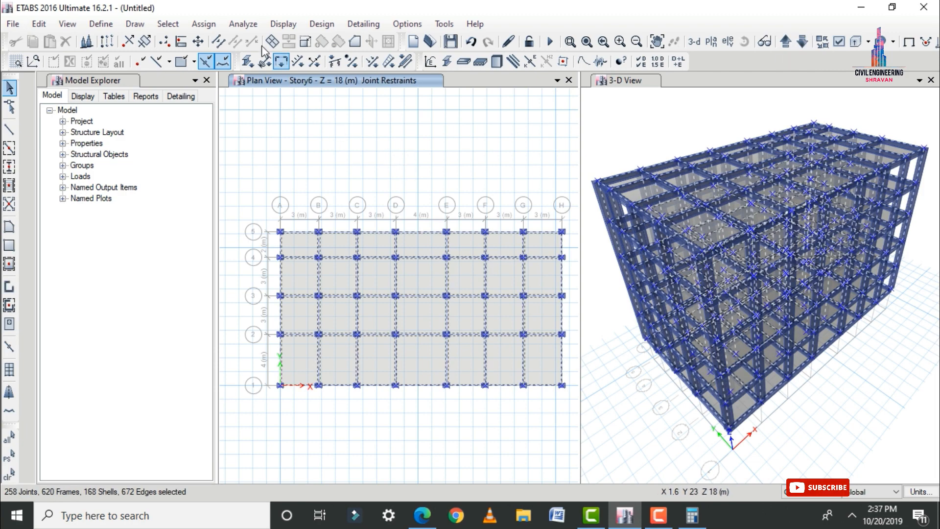
click(214, 27)
mouse_move(221, 40)
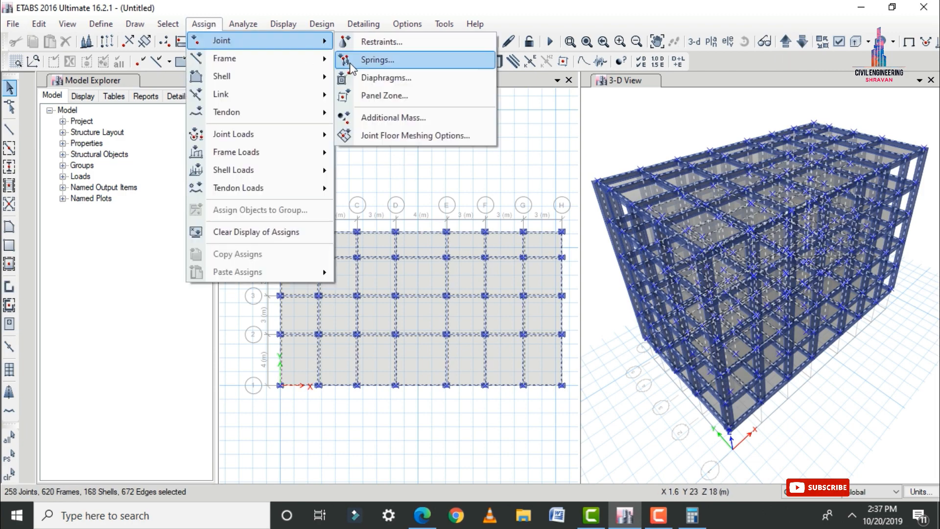
click(372, 84)
click(391, 170)
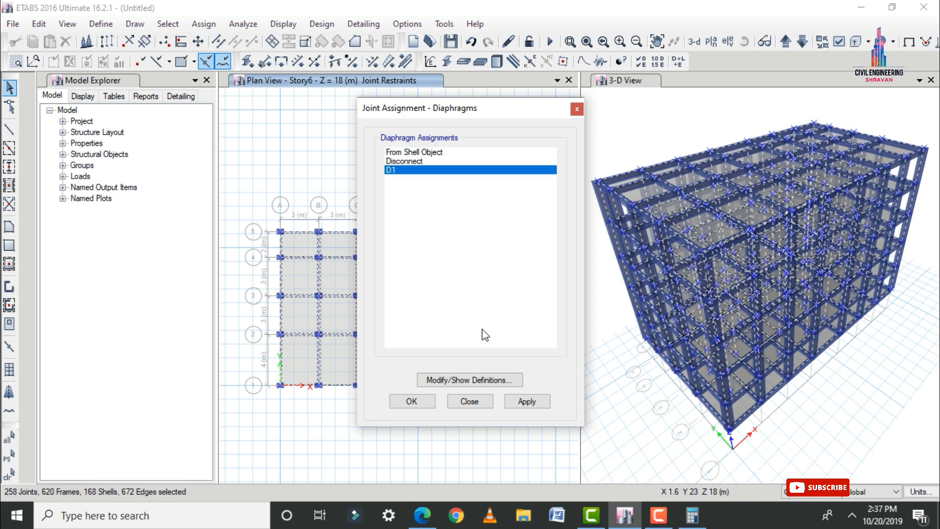
click(528, 401)
click(411, 401)
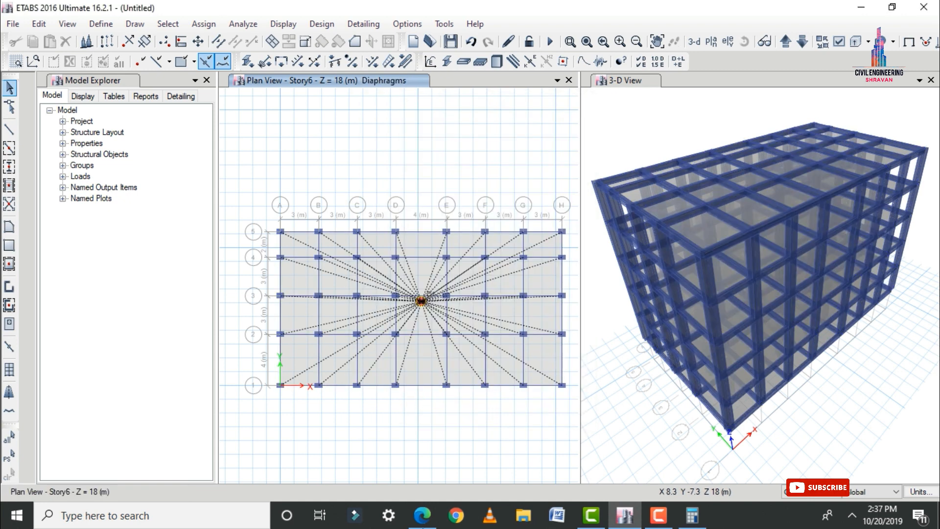
Turn on the diaphragm extent display for the 3-D view and apply the view options to all windows
click(601, 151)
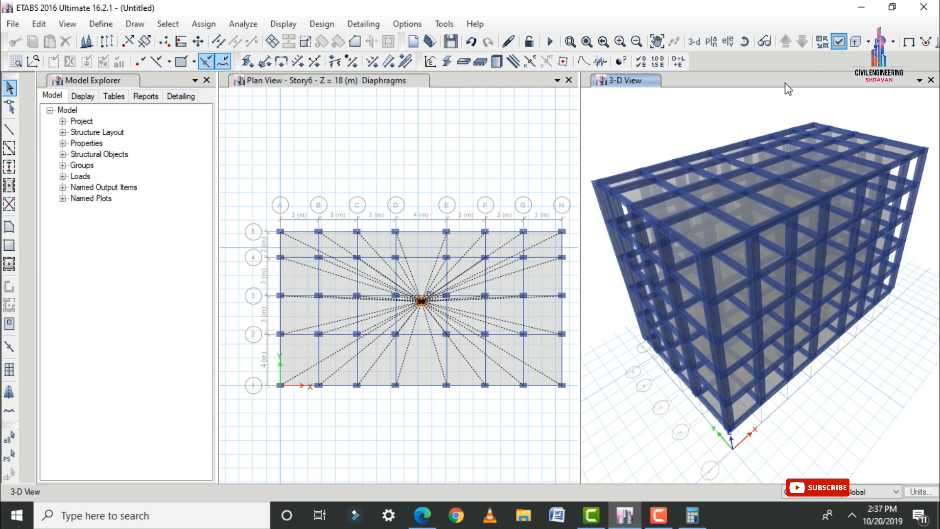
click(838, 41)
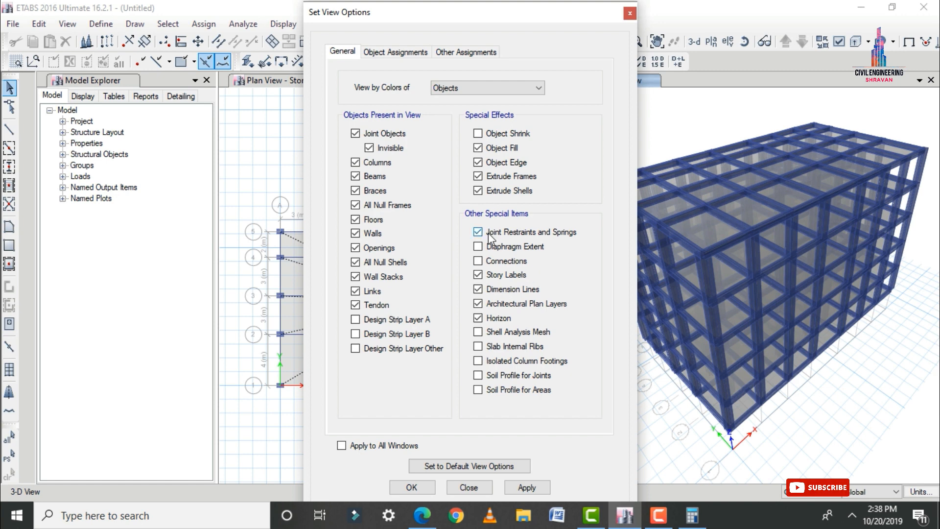
click(399, 447)
click(527, 487)
click(413, 487)
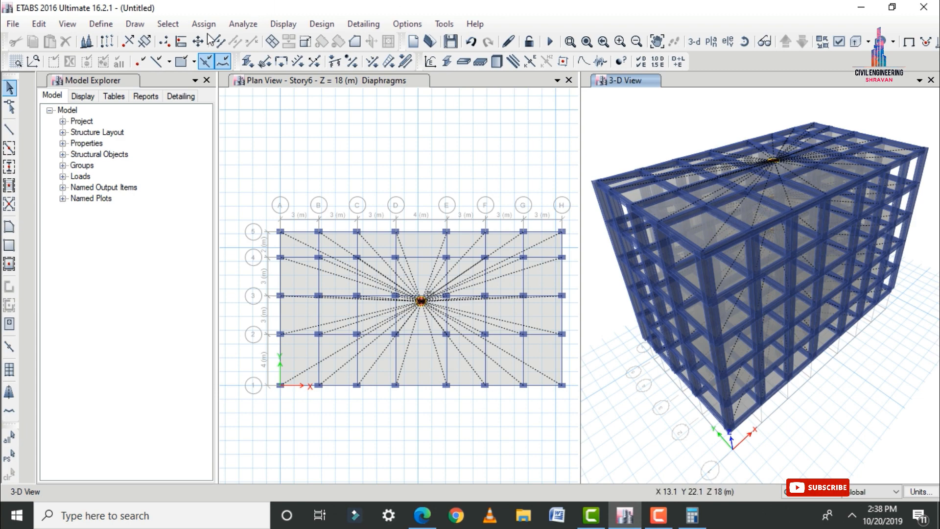
Check the model with a 1 mm length tolerance, including the joint-to-joint, joint-to-frame and joint-to-shell checks
click(244, 23)
click(267, 40)
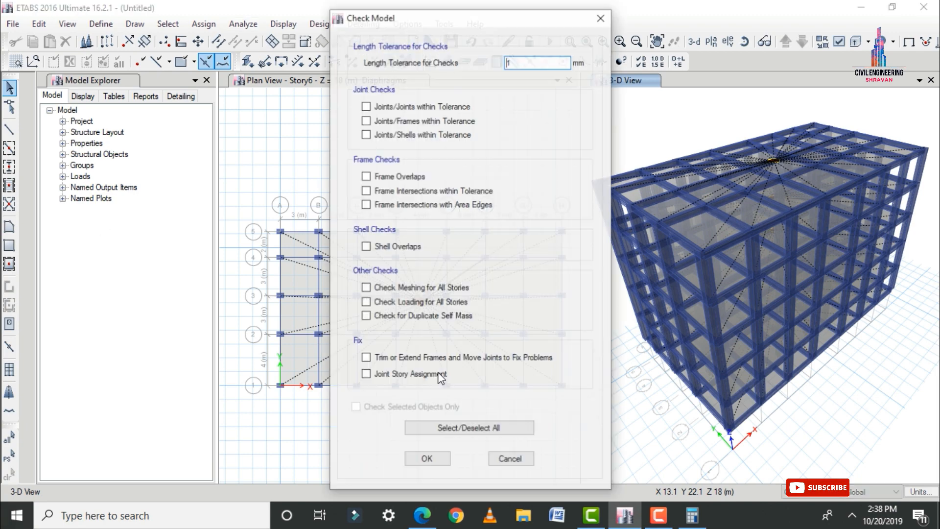
click(411, 120)
click(419, 134)
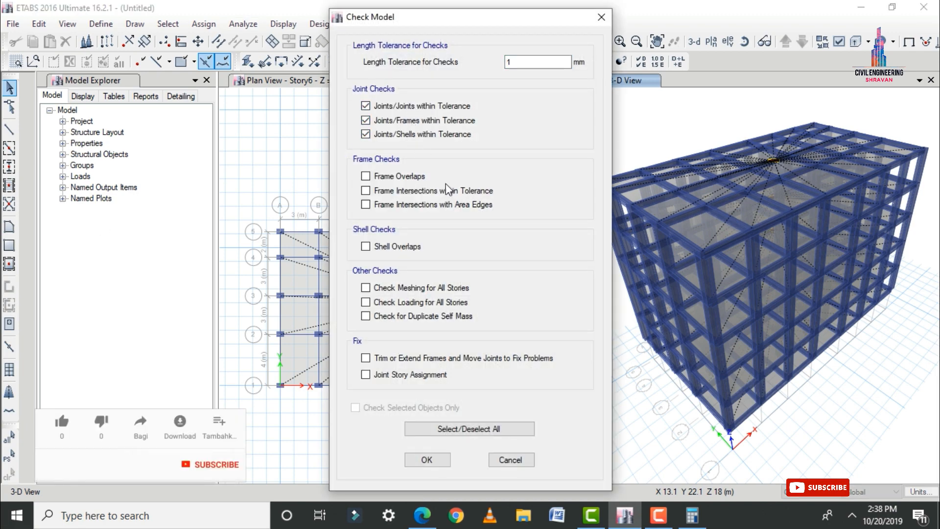
click(447, 463)
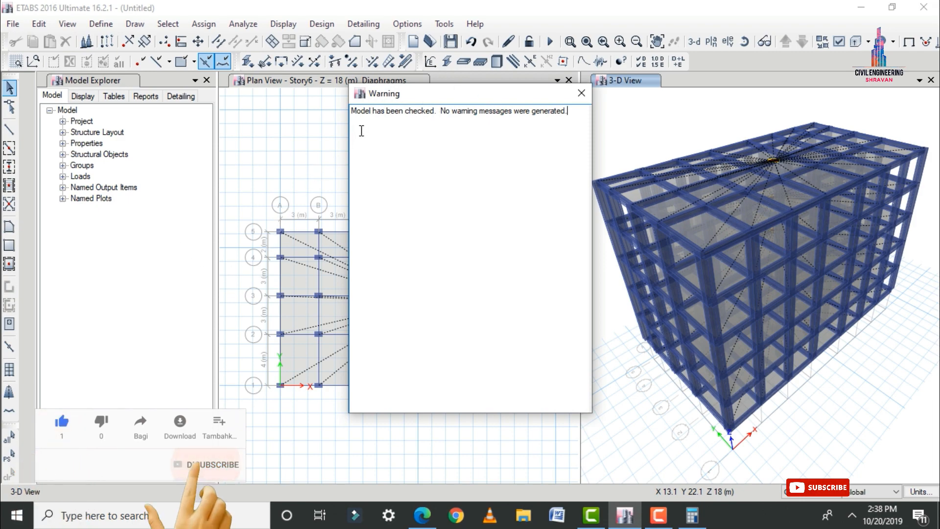
click(581, 93)
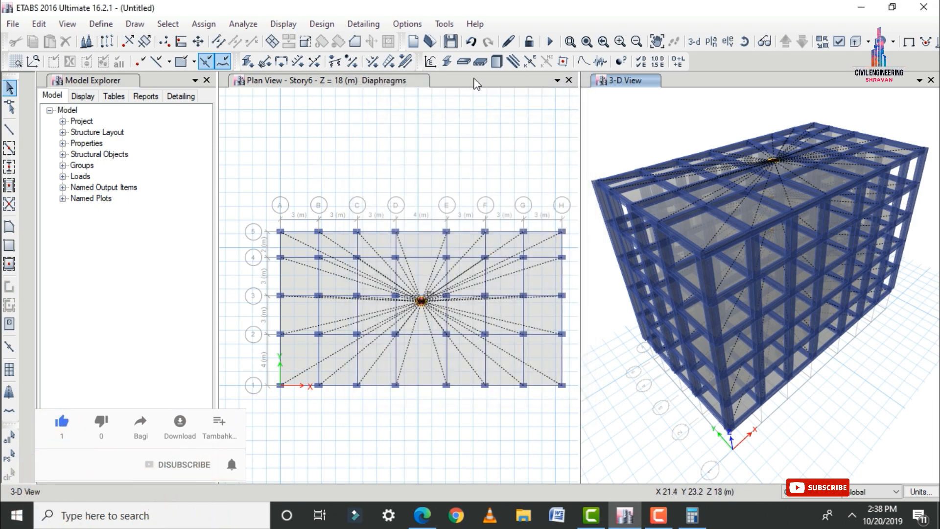
Run the analysis with the load cases set to run, saving the model file as ASDF
click(243, 24)
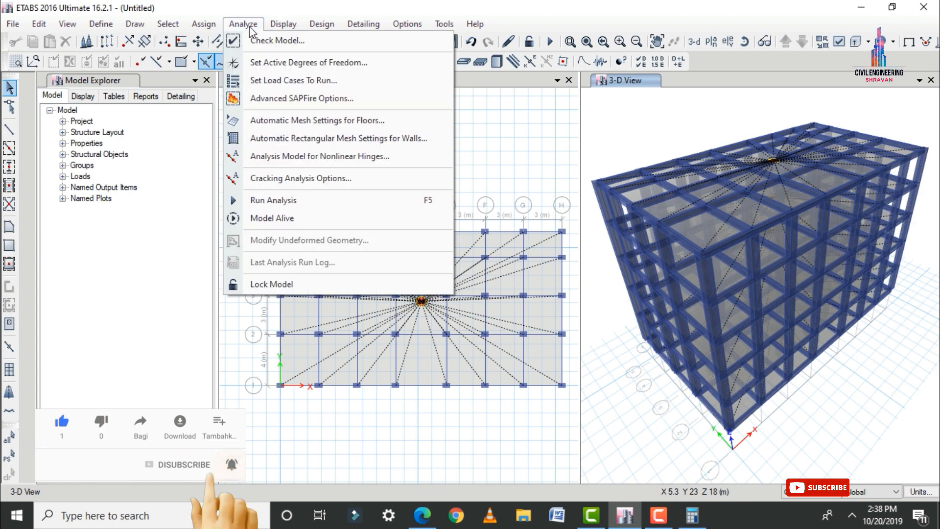
click(271, 83)
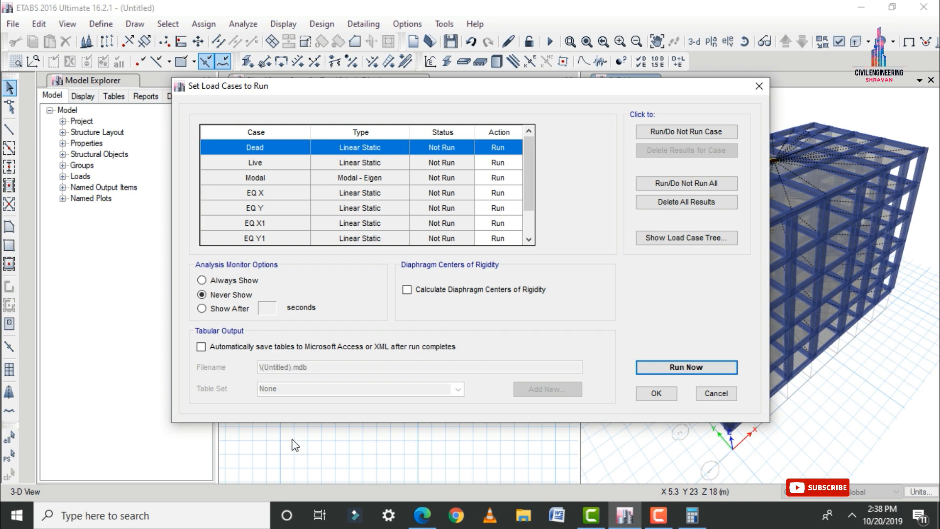
drag(524, 149, 501, 133)
click(666, 372)
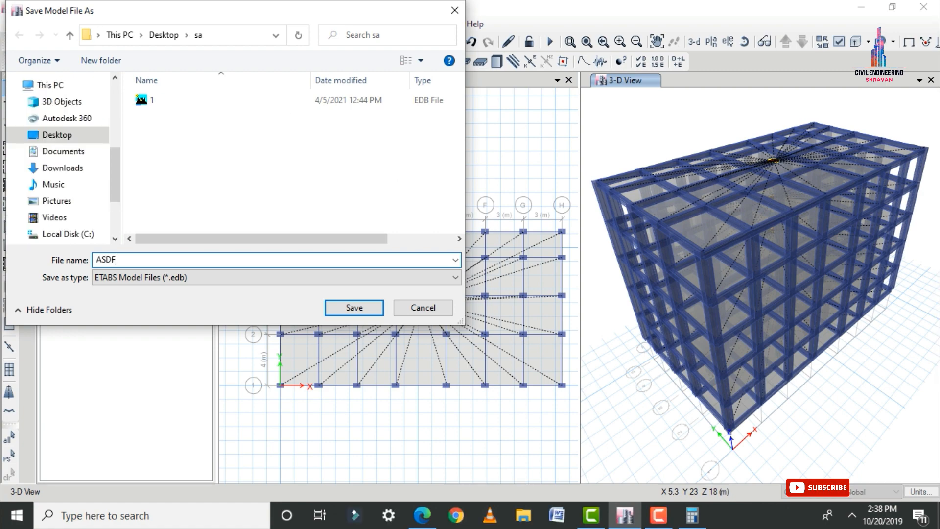
key(Return)
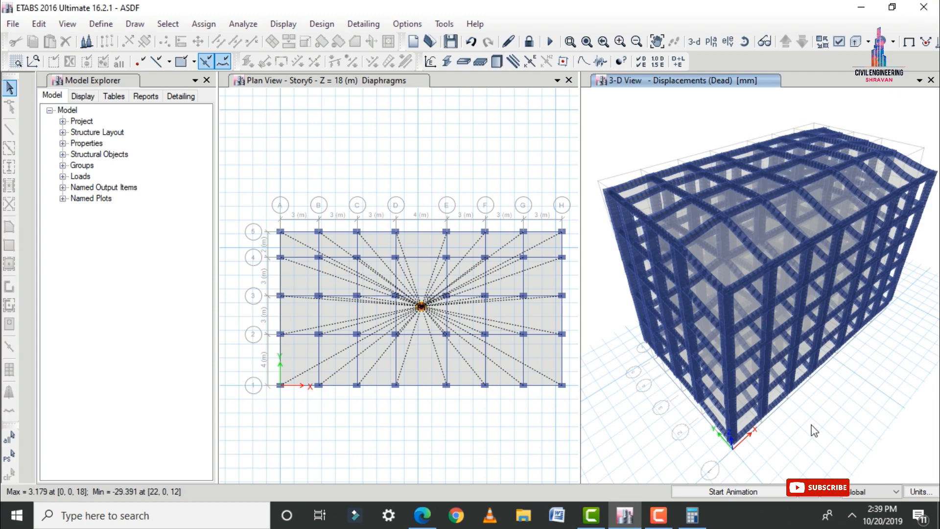
Animate the Dead displacements in the 3-D view and examine the EQ X displacements on elevation A
click(734, 490)
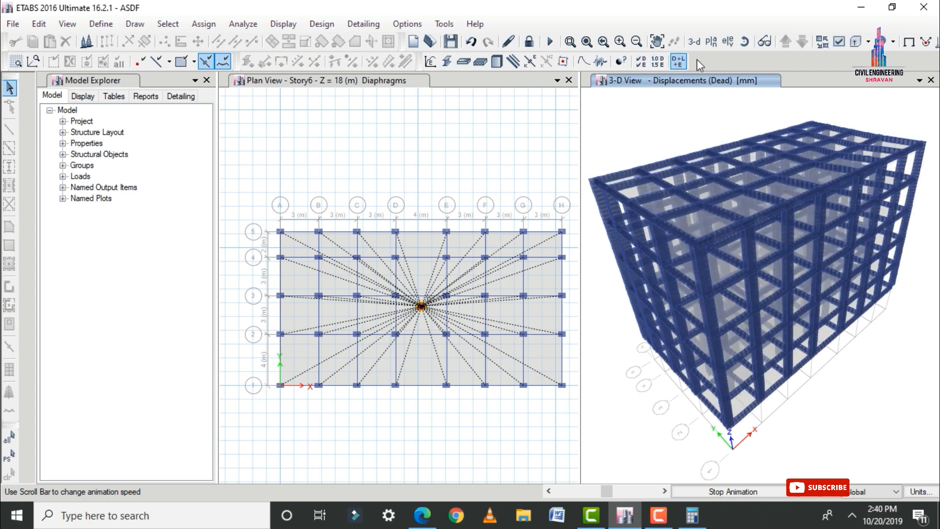
click(728, 42)
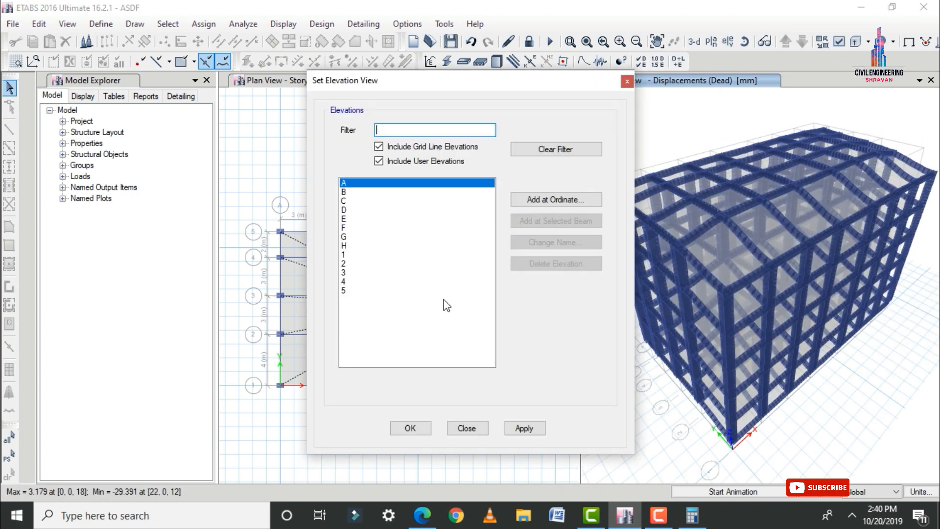
click(526, 428)
click(421, 428)
click(691, 492)
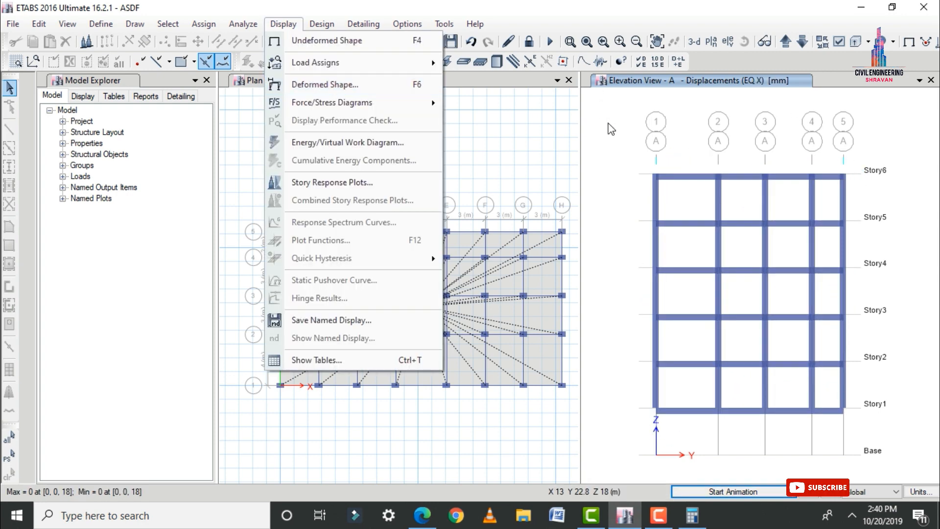
click(610, 129)
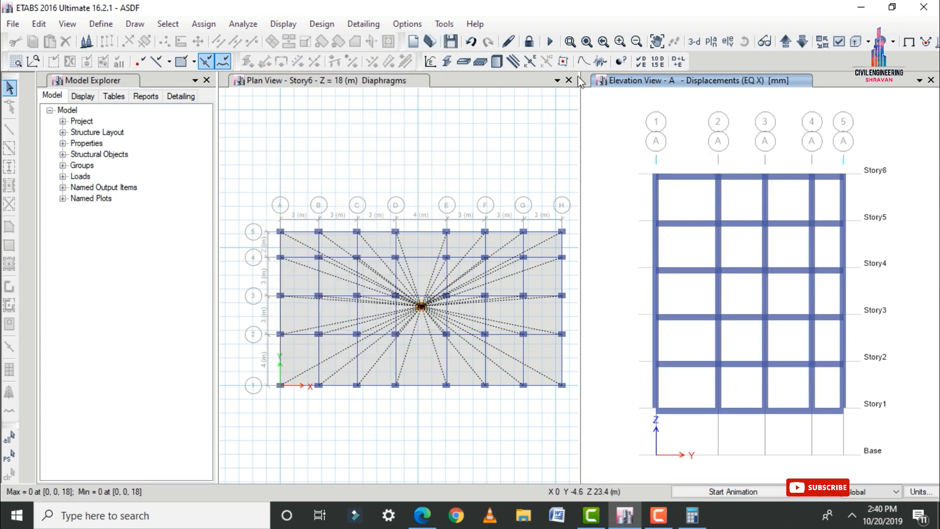
Return to the 3-D view and display the frames' Shear 2-2 diagram for the Dead case
click(694, 41)
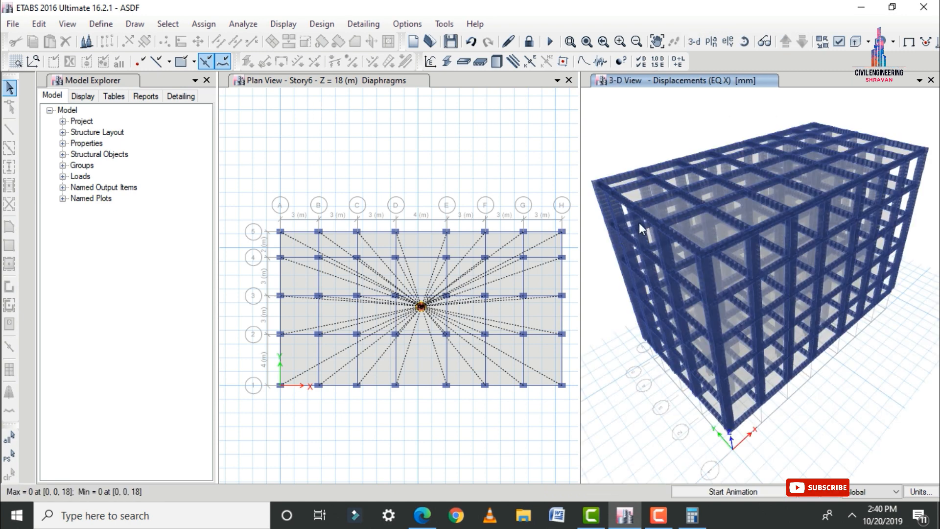
click(283, 24)
mouse_move(329, 108)
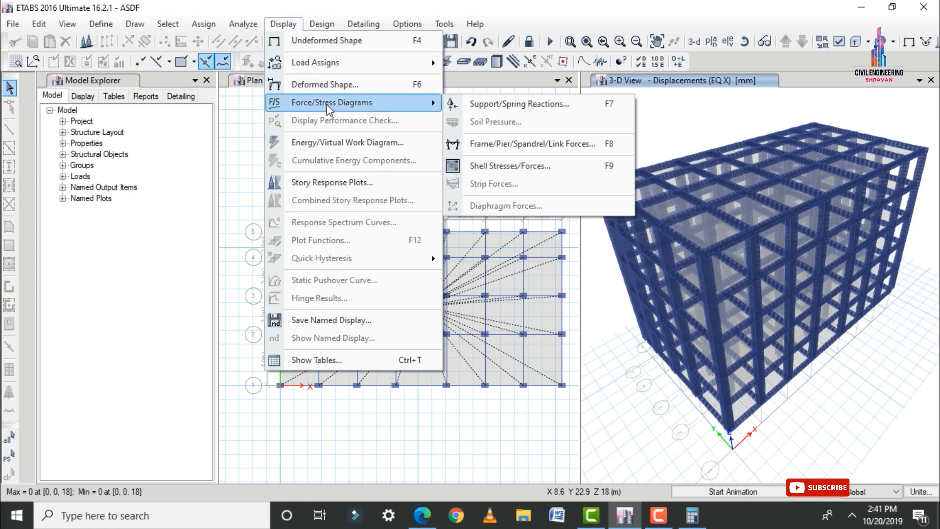
click(532, 143)
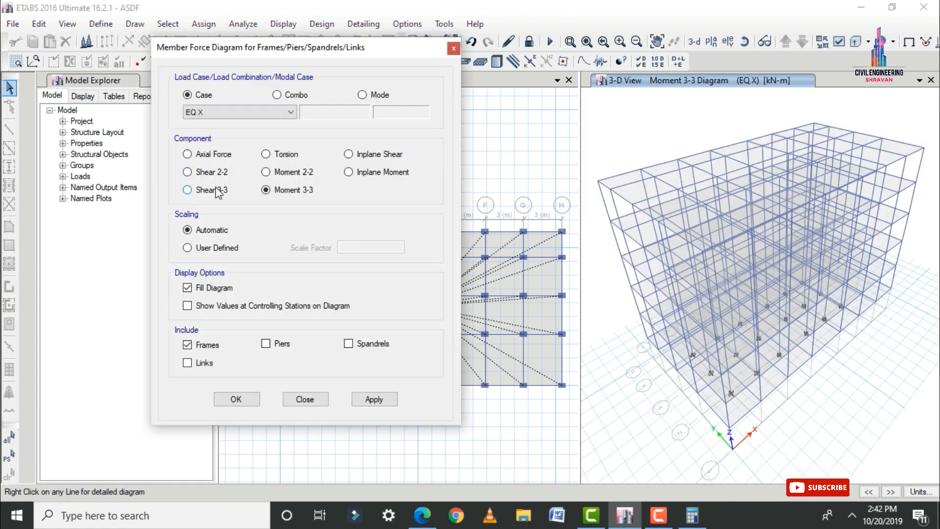
click(375, 399)
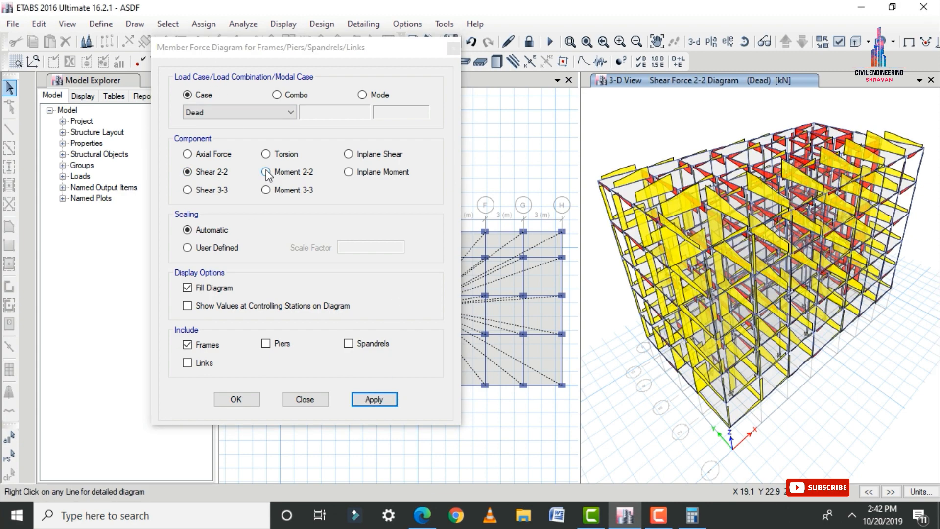
Display the frames' Moment 2-2 diagram and the Moment 3-3 diagram for the Dead case
click(266, 172)
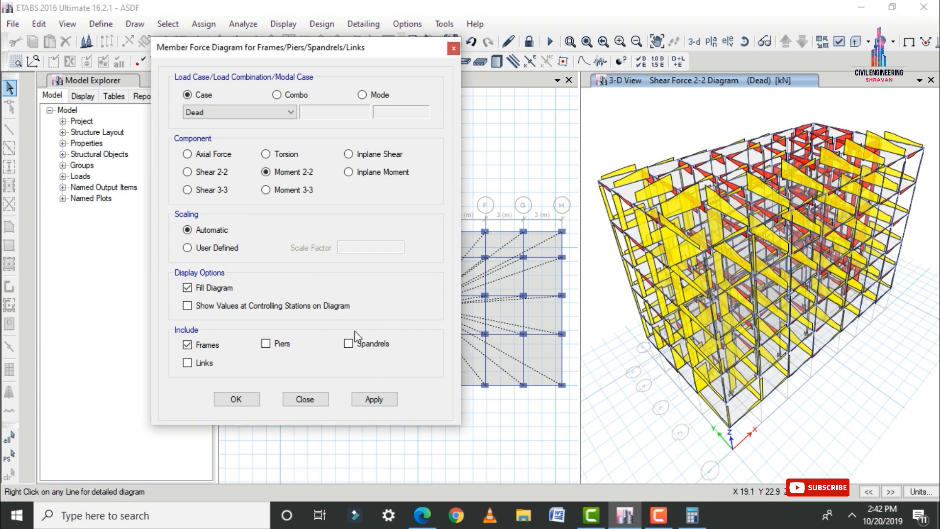
click(375, 399)
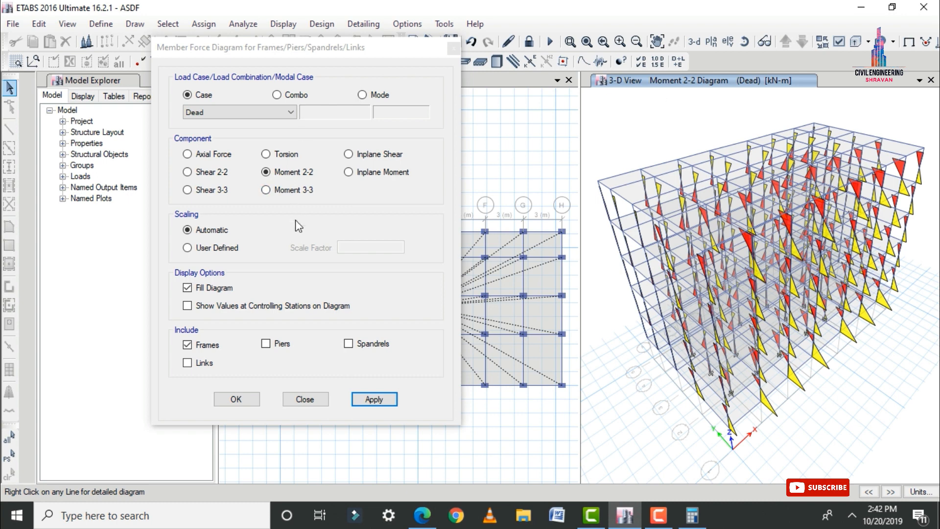
click(266, 190)
click(376, 398)
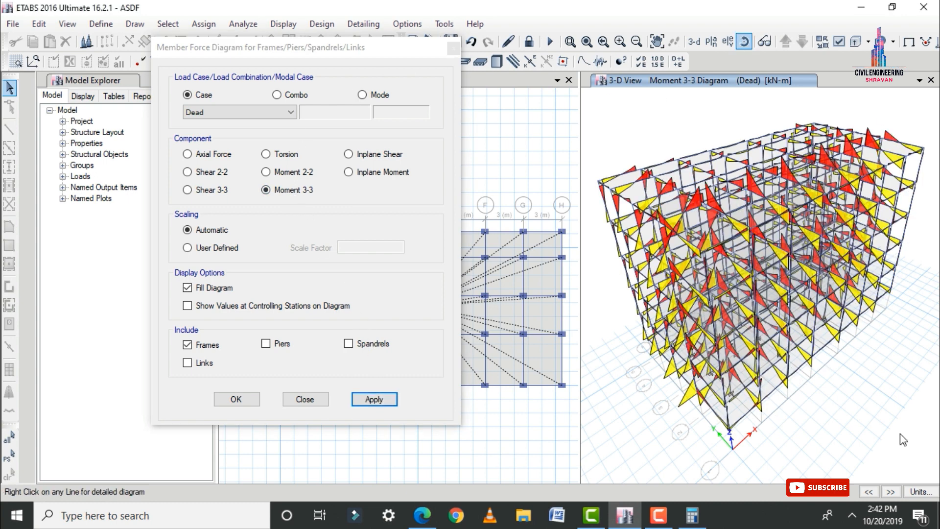
Display the frames' Shear 3-3 diagram for the Dead case in the 3-D view
click(187, 190)
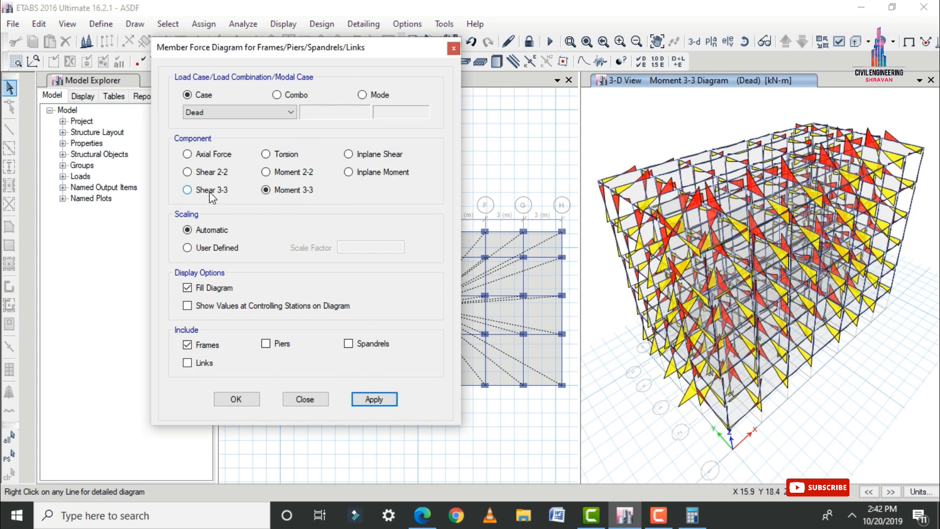
click(374, 399)
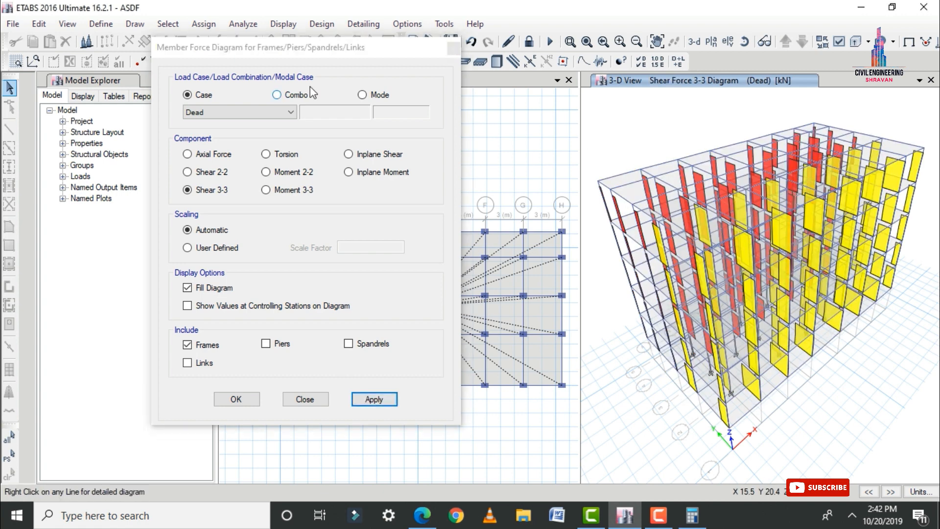
Switch the member force diagram to load combination DCon23 and display the frames' Shear 2-2 component
click(251, 113)
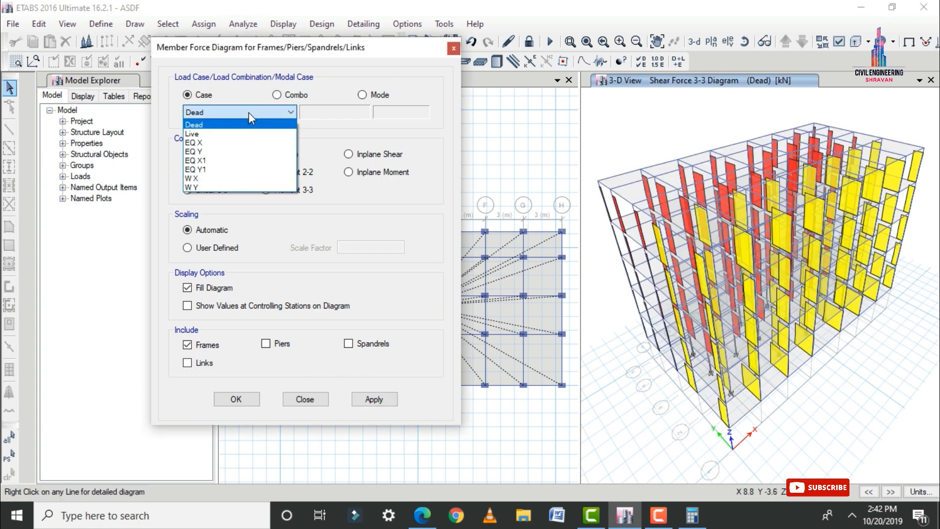
click(277, 95)
click(277, 95)
click(273, 112)
scroll(225, 266, down, 1)
click(223, 252)
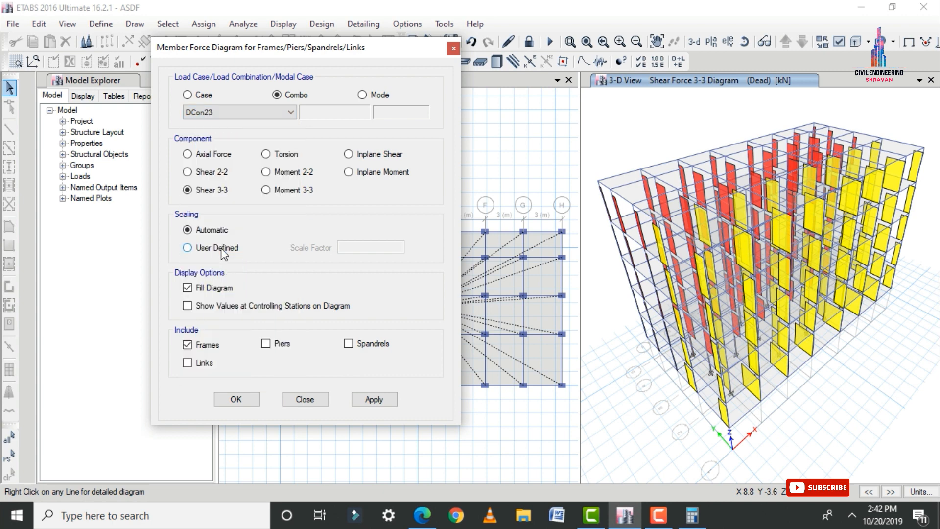
click(208, 155)
click(378, 399)
Display the frames' Moment 3-3 diagram for combination DCon23 and close the force diagram settings
click(266, 190)
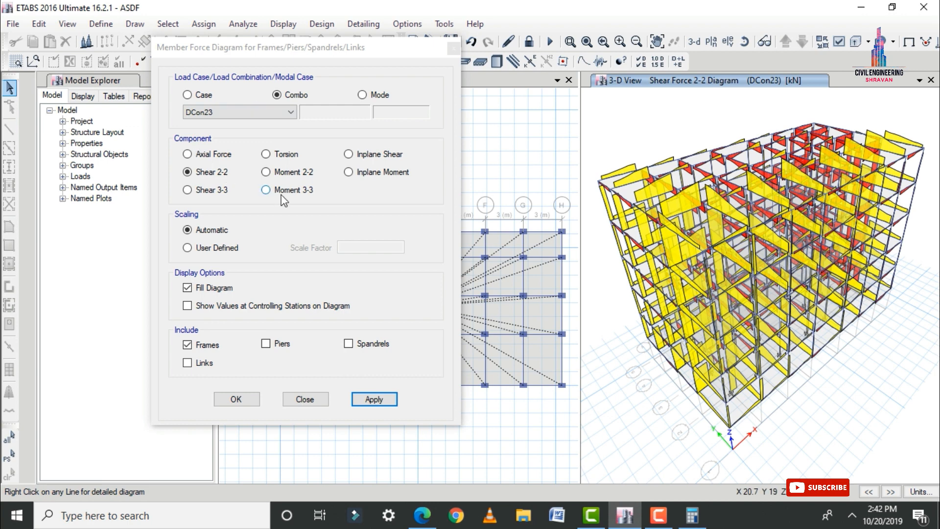
click(364, 397)
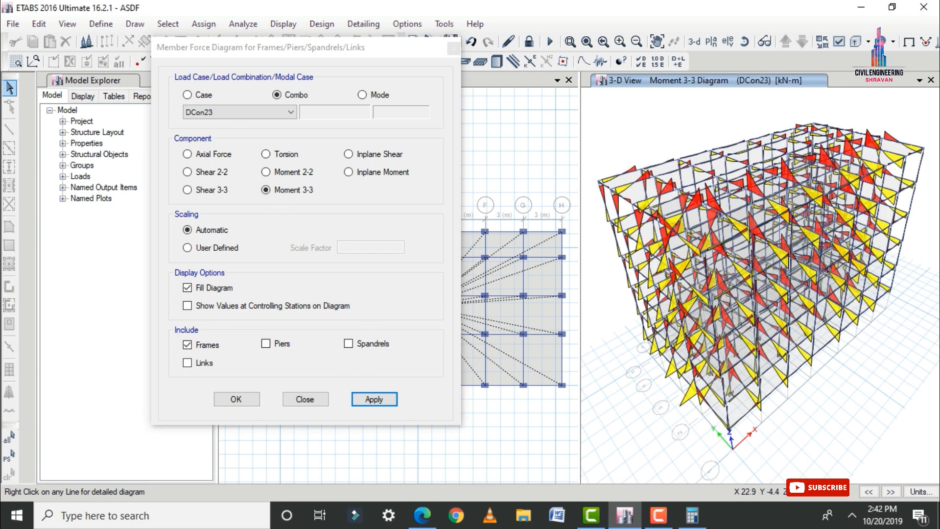
click(251, 401)
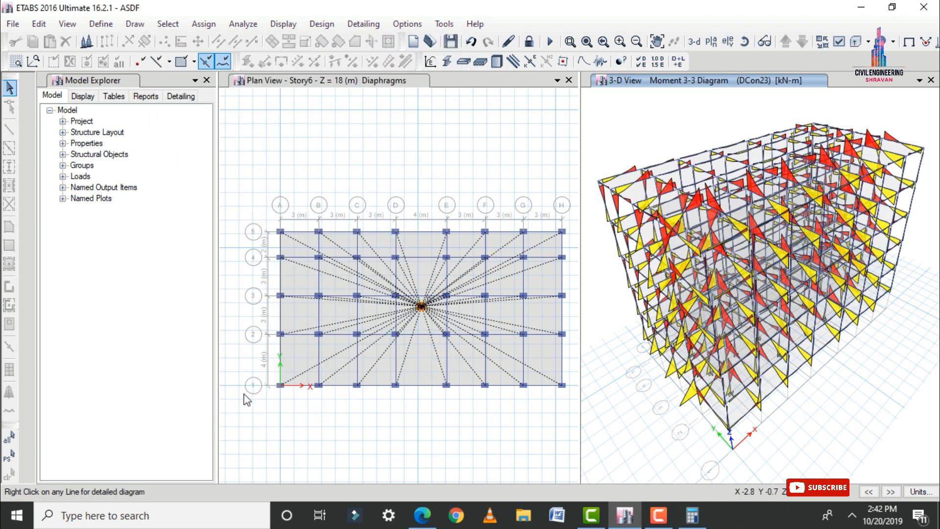